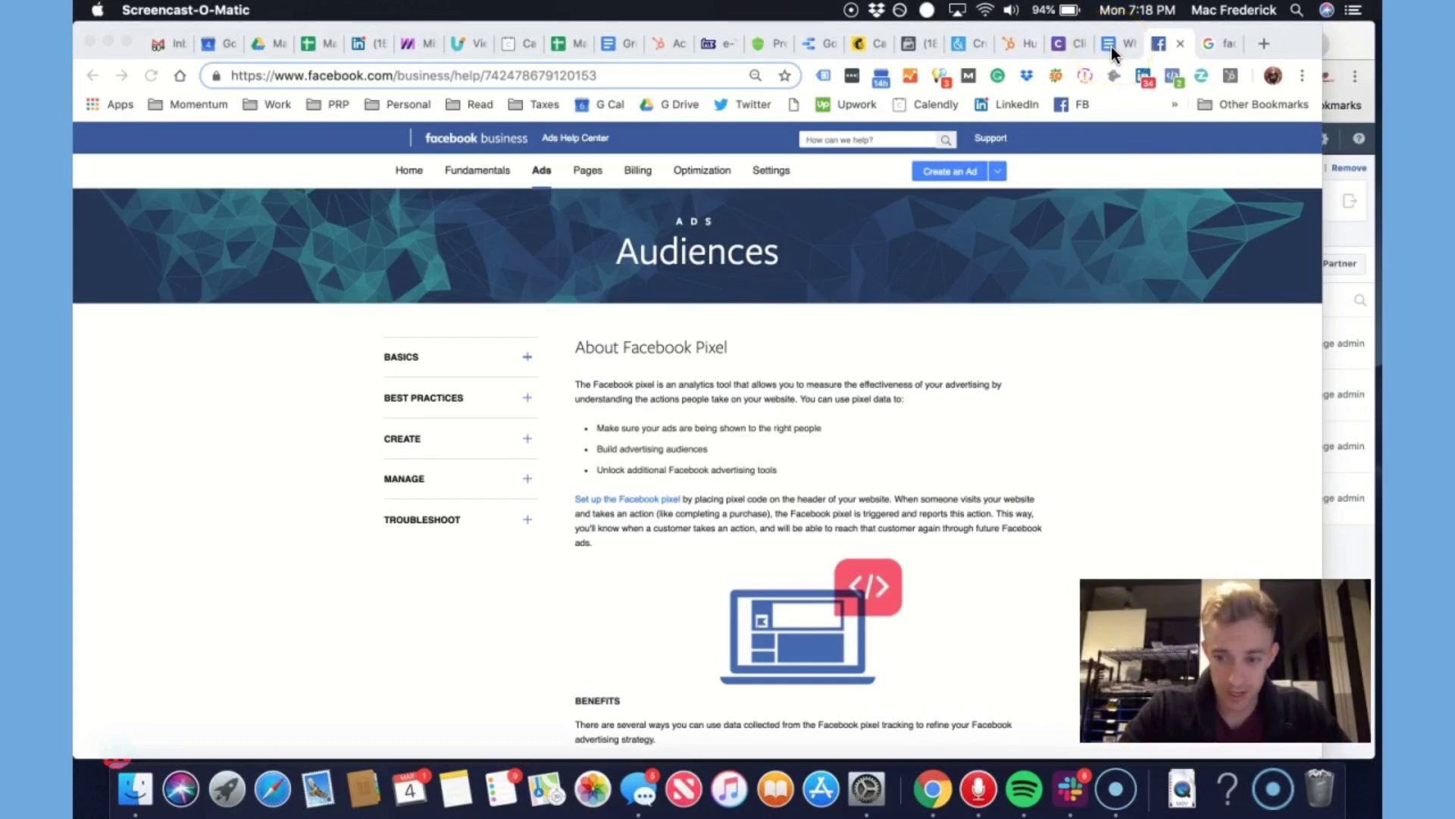
Skim the "What is a Facebook Pixel and How do I use it?" document down to the "What is Facebook Pixel?" section
left_click(1111, 47)
scroll(681, 286, "down", 3)
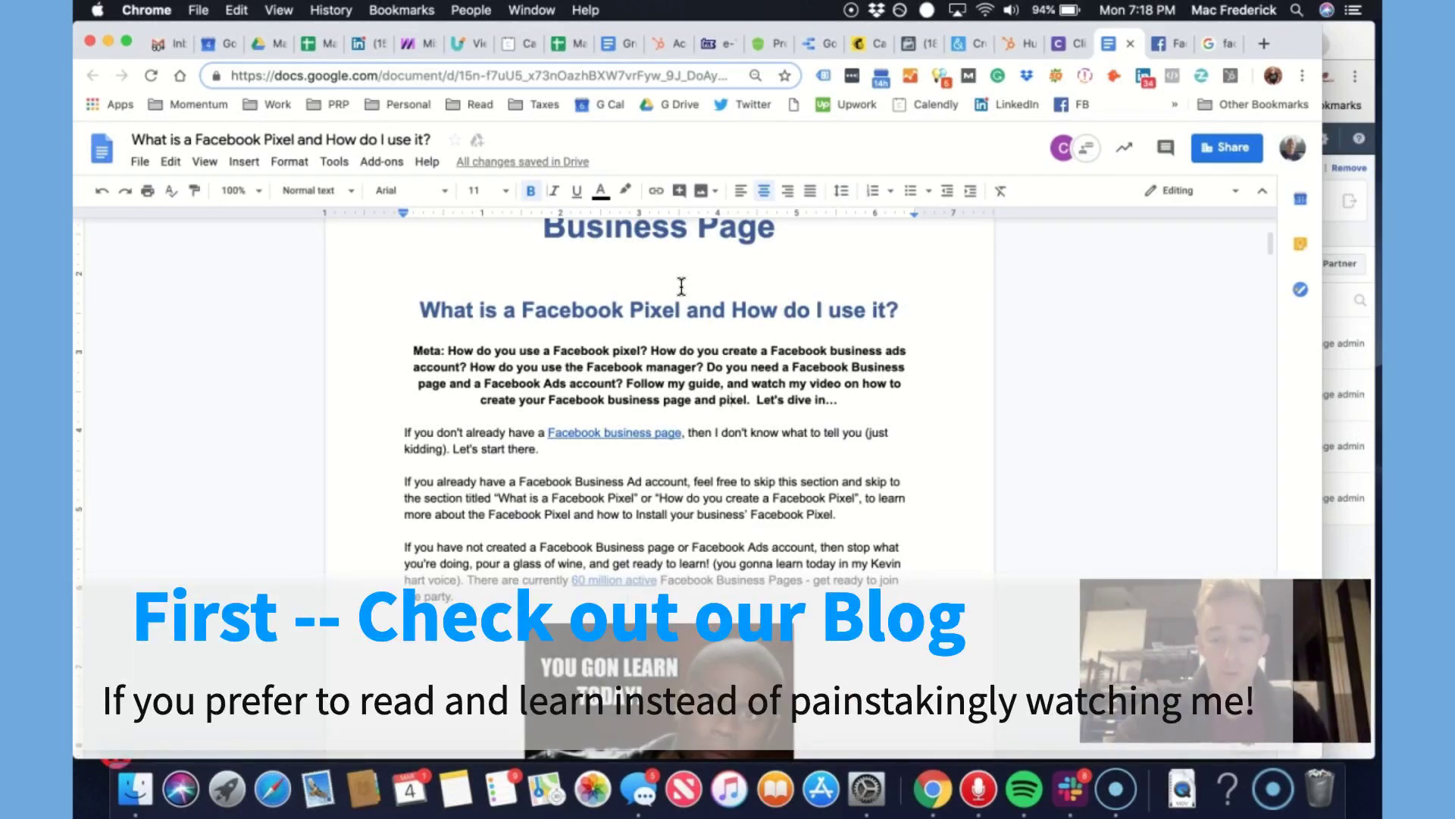
scroll(682, 286, "down", 10)
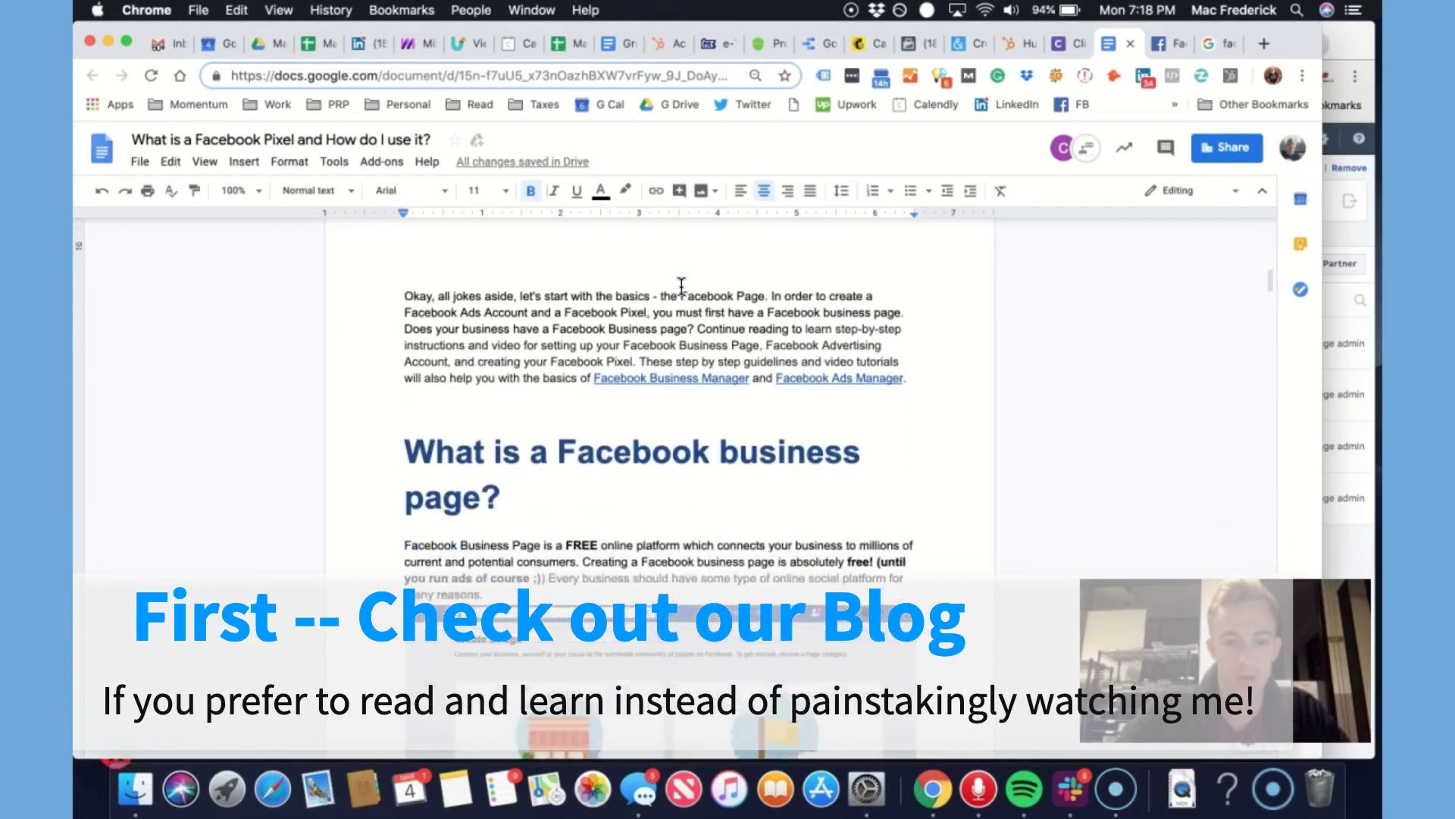
scroll(698, 373, "down", 5)
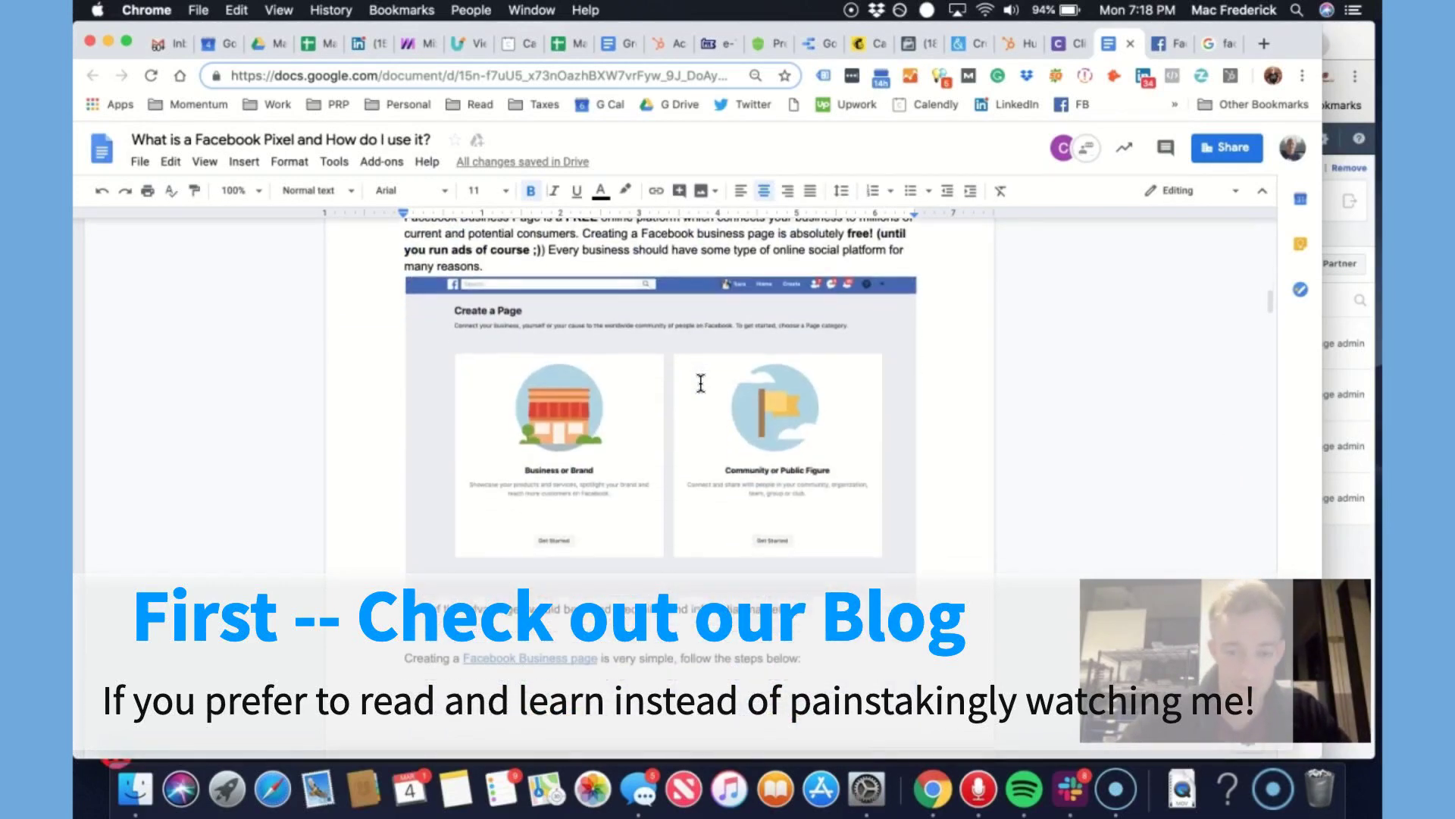
scroll(701, 383, "down", 15)
scroll(700, 383, "down", 15)
scroll(700, 382, "down", 20)
scroll(700, 384, "up", 5)
scroll(700, 385, "down", 3)
Select the "What is Facebook Pixel?" heading and read the explanation below it
left_click(429, 274)
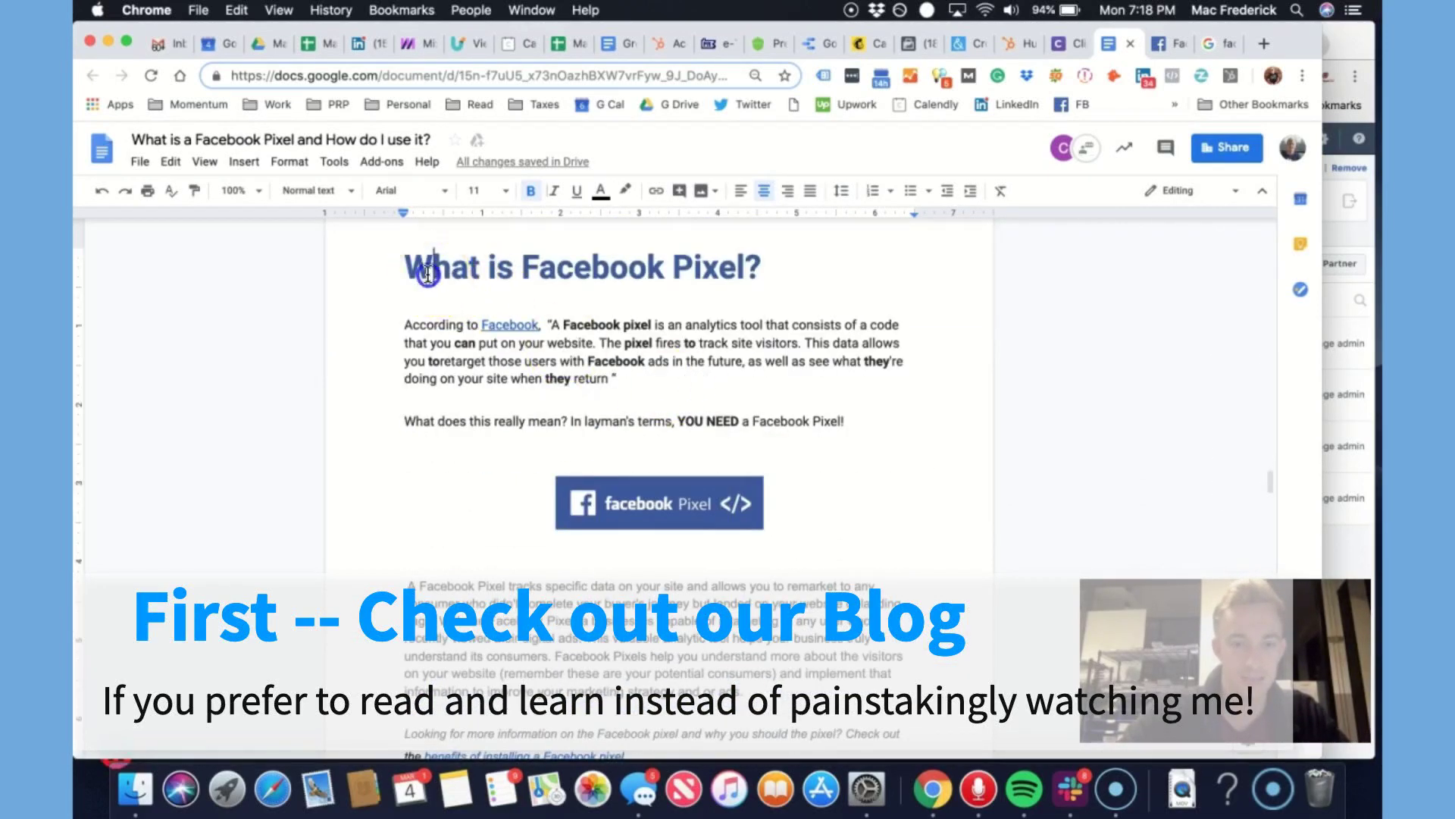
triple_click(428, 274)
scroll(621, 500, "down", 3)
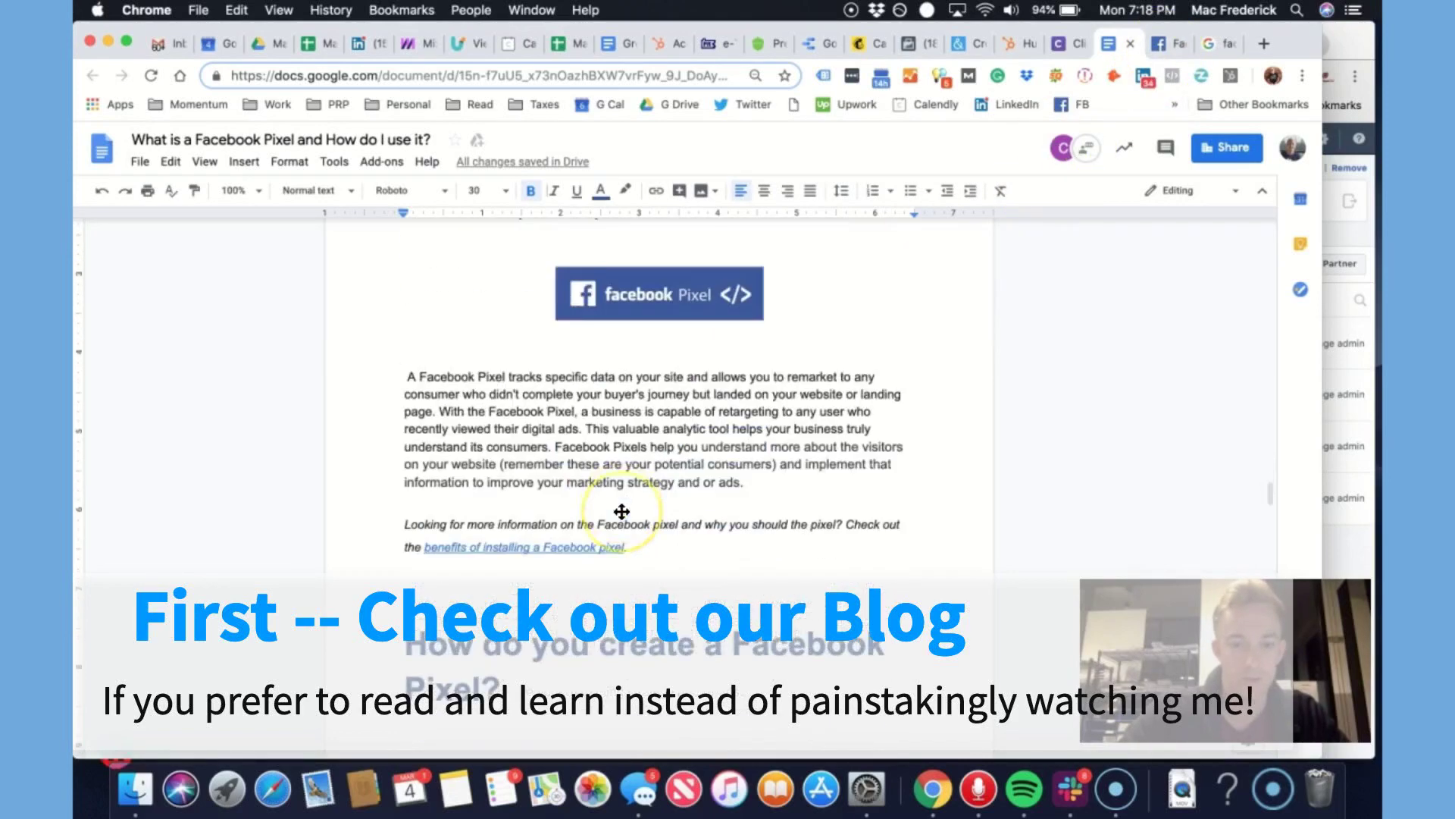
scroll(621, 508, "down", 2)
scroll(622, 508, "up", 3)
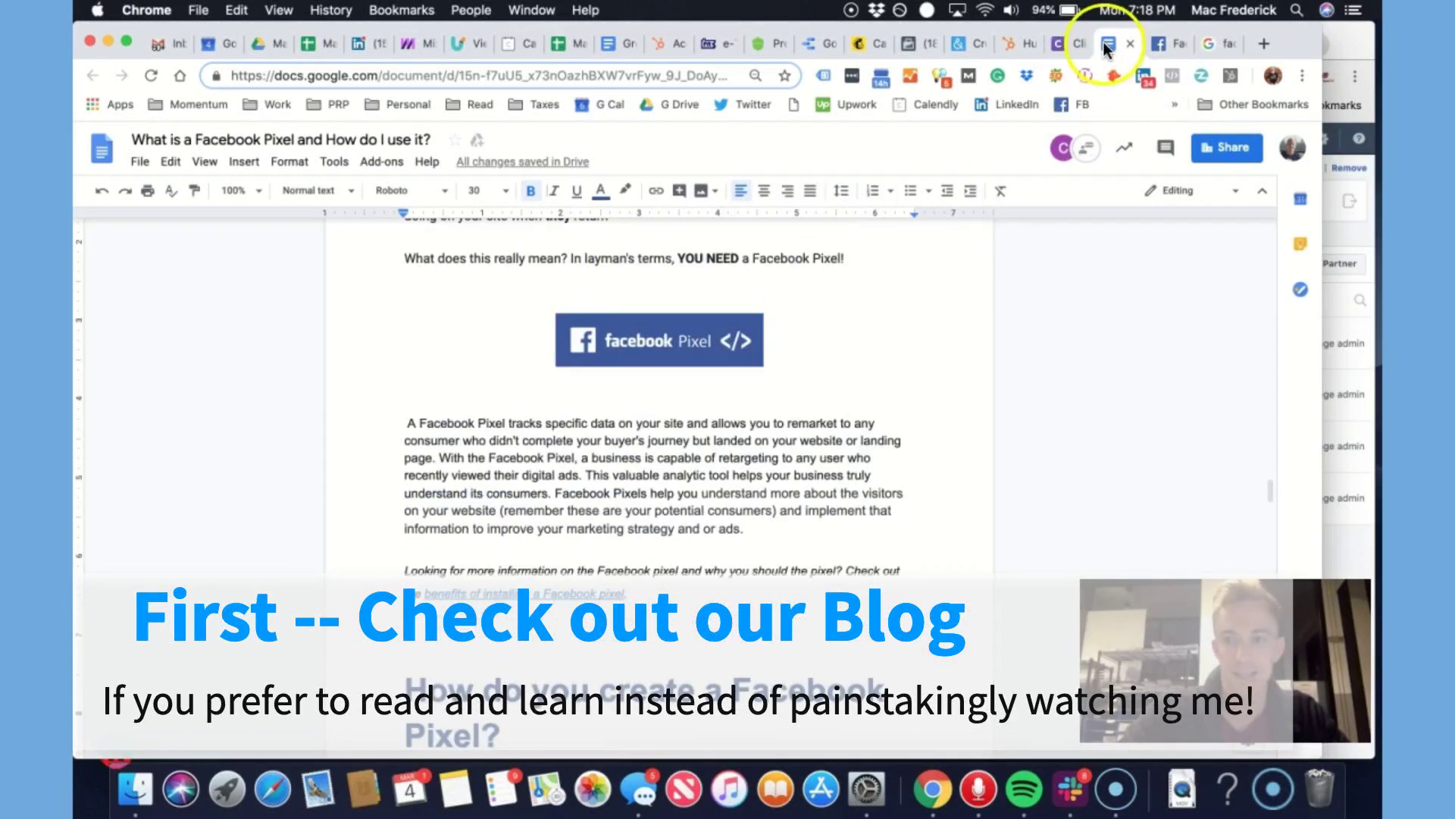
In the open "facebook pixel" image results, preview the Facebook retargeting pixel diagram with the lookalike audience
left_click(1157, 47)
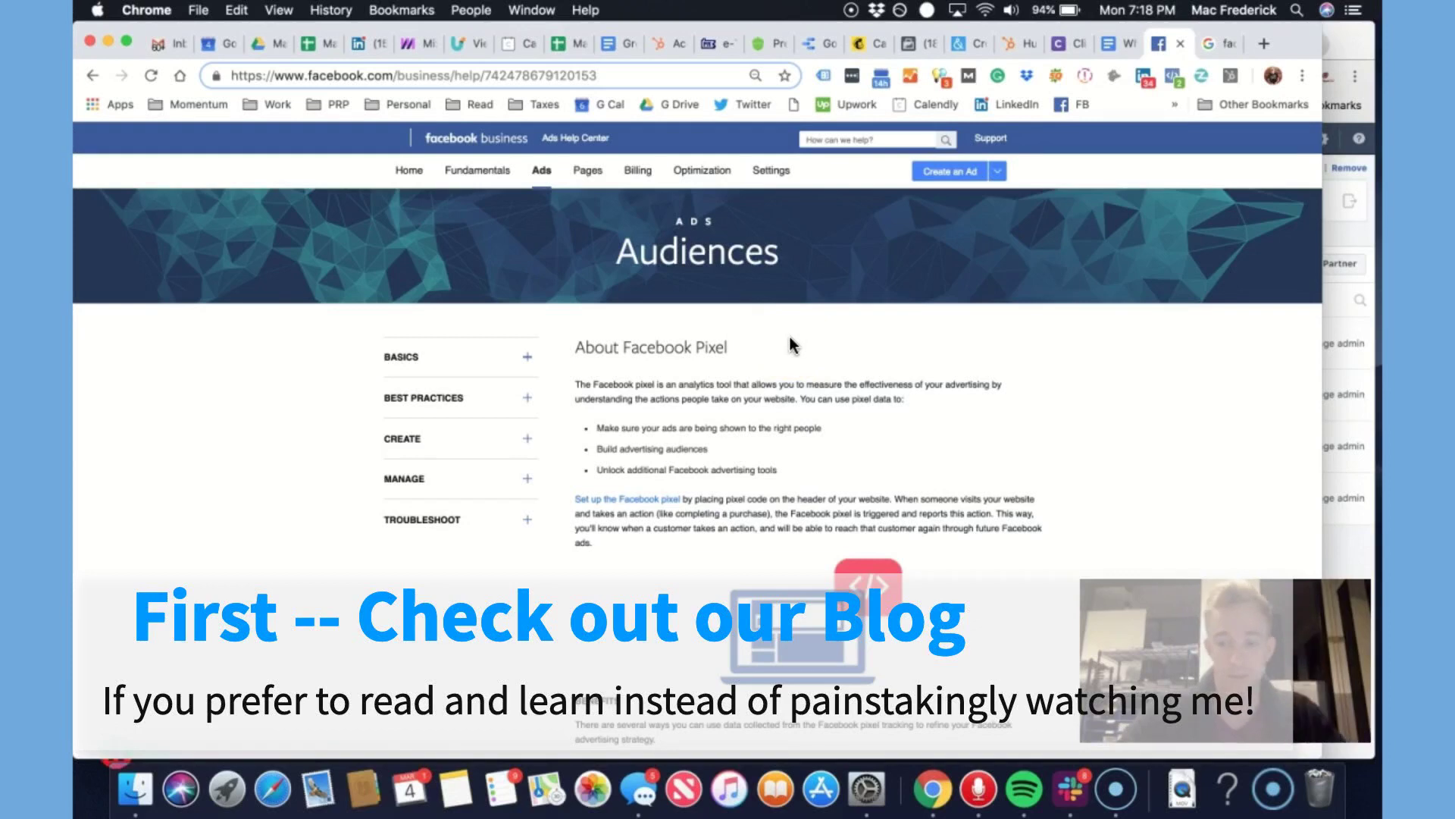
left_click(1213, 48)
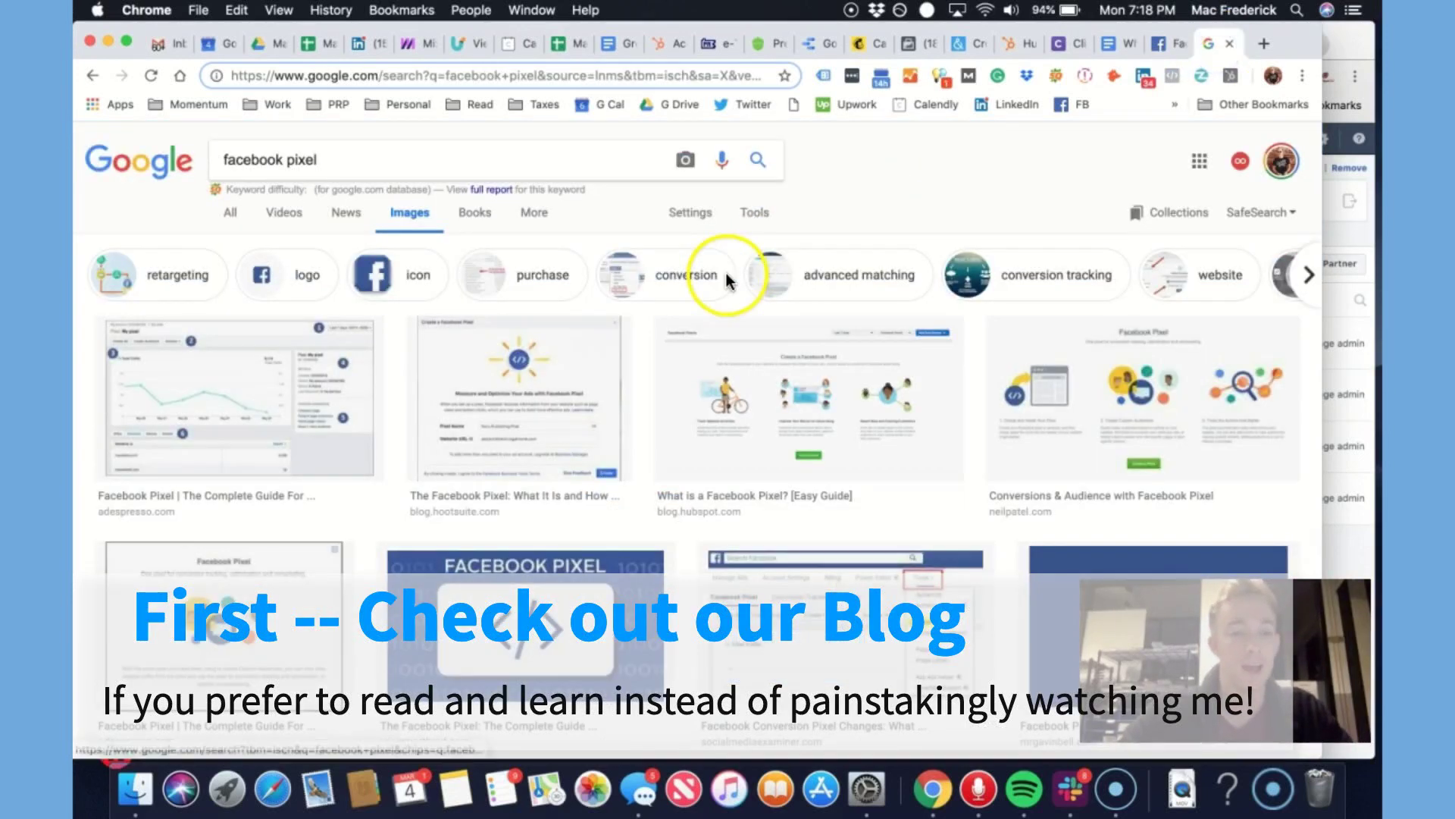
scroll(510, 536, "down", 3)
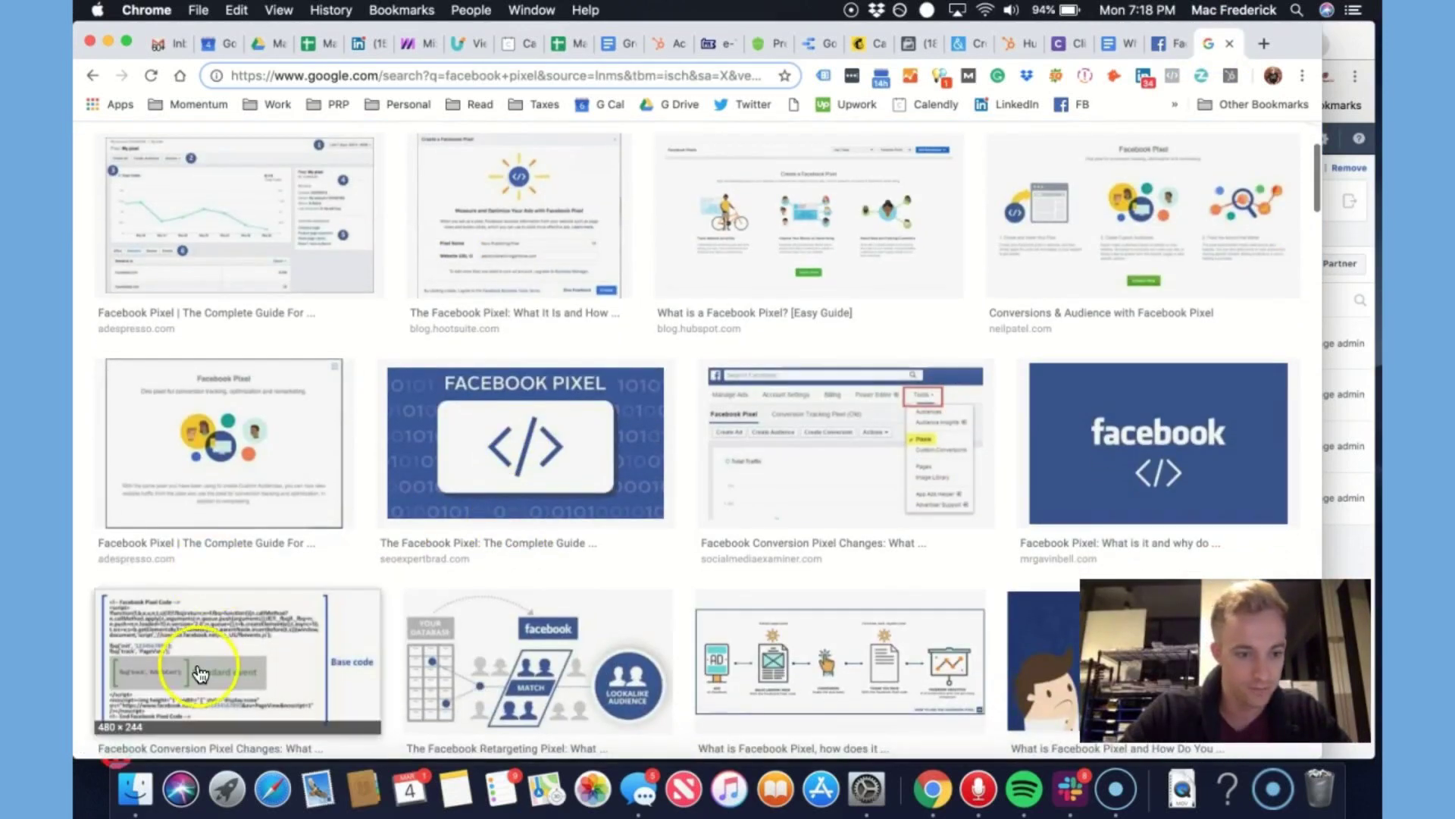
left_click(198, 672)
key("Right")
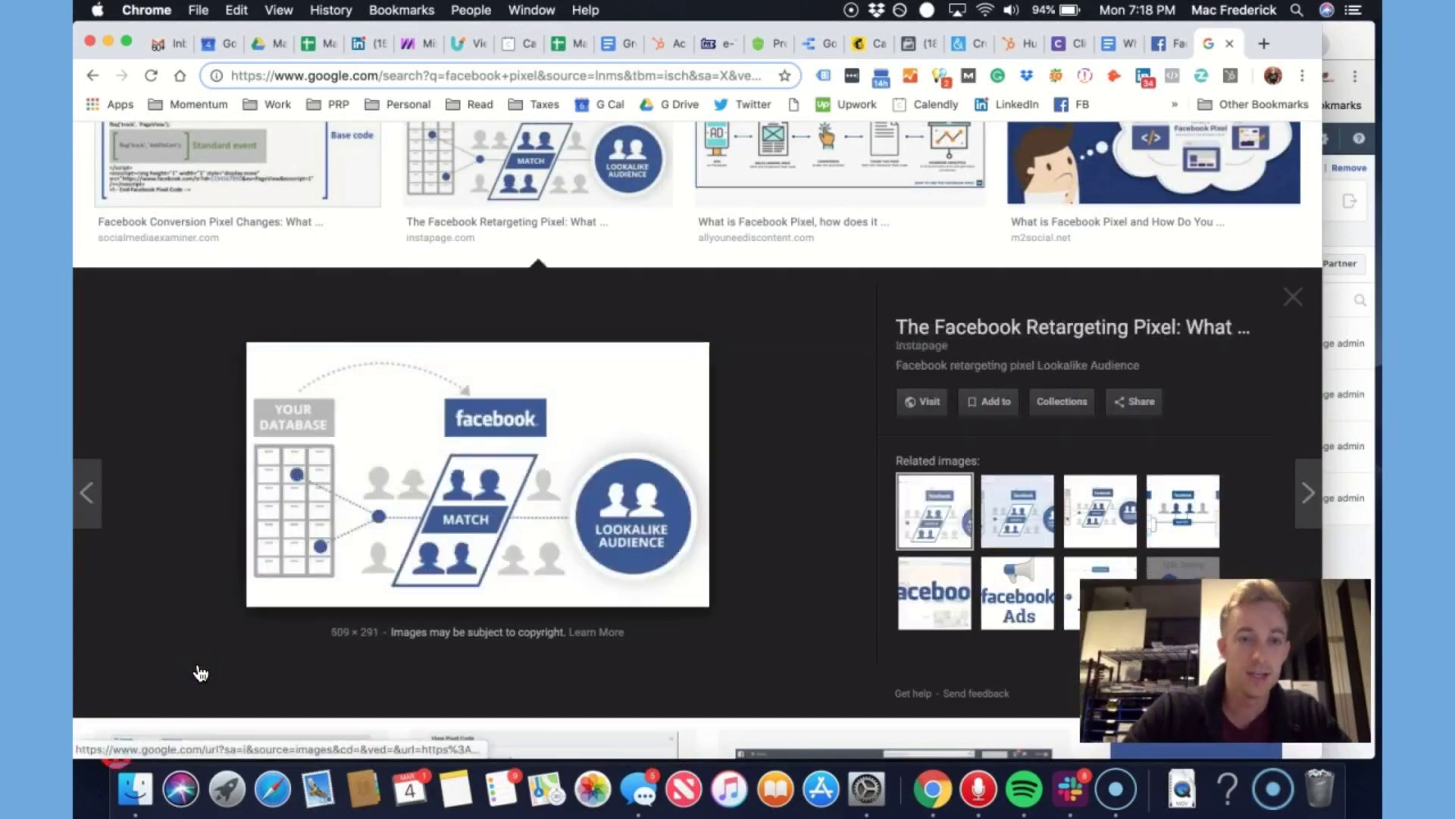
scroll(449, 463, "up", 3)
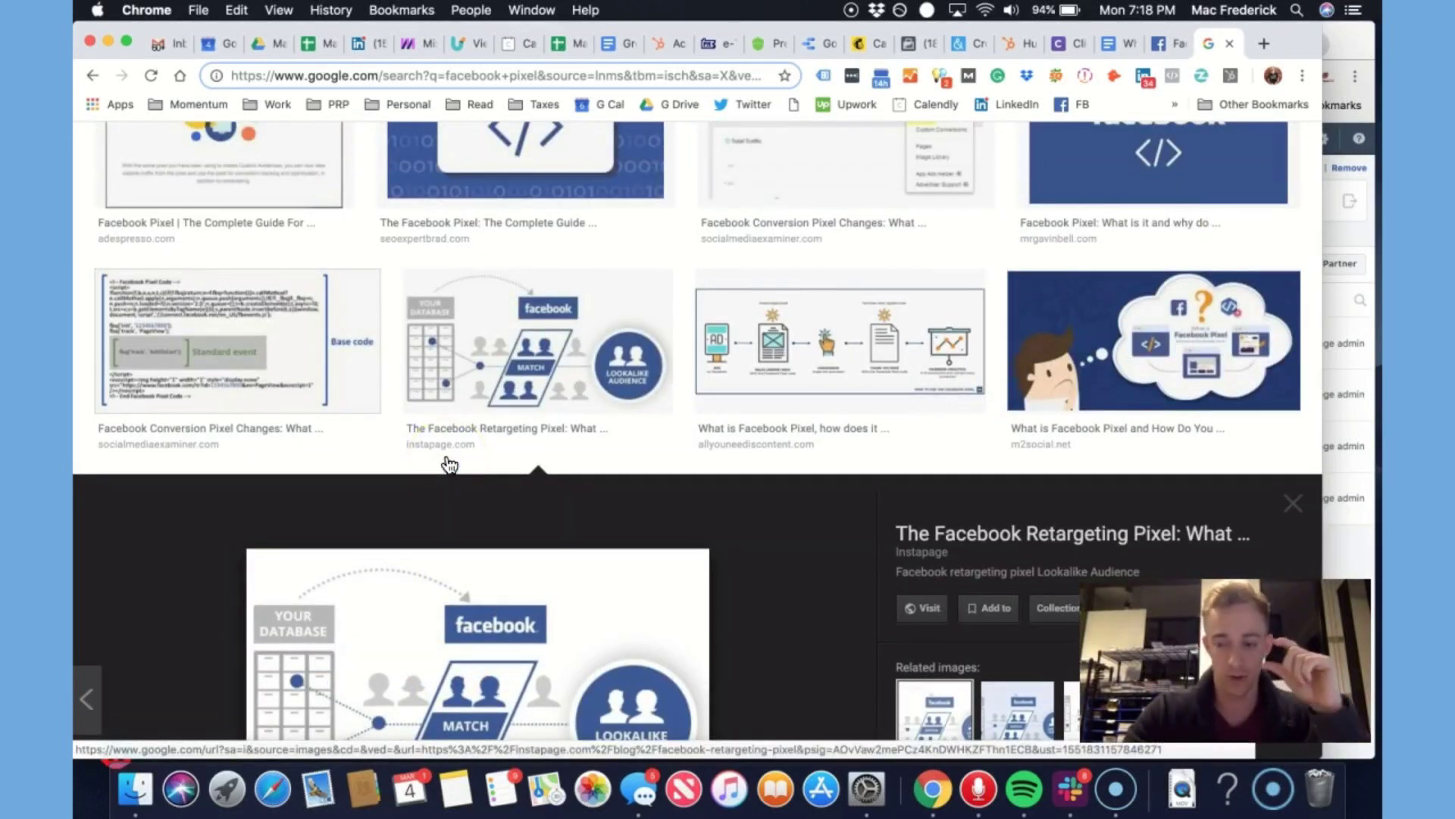
Close the diagram preview and enlarge the Hootsuite image of the pixel creation screen
left_click(520, 356)
scroll(546, 341, "up", 3)
left_click(591, 339)
scroll(591, 339, "up", 3)
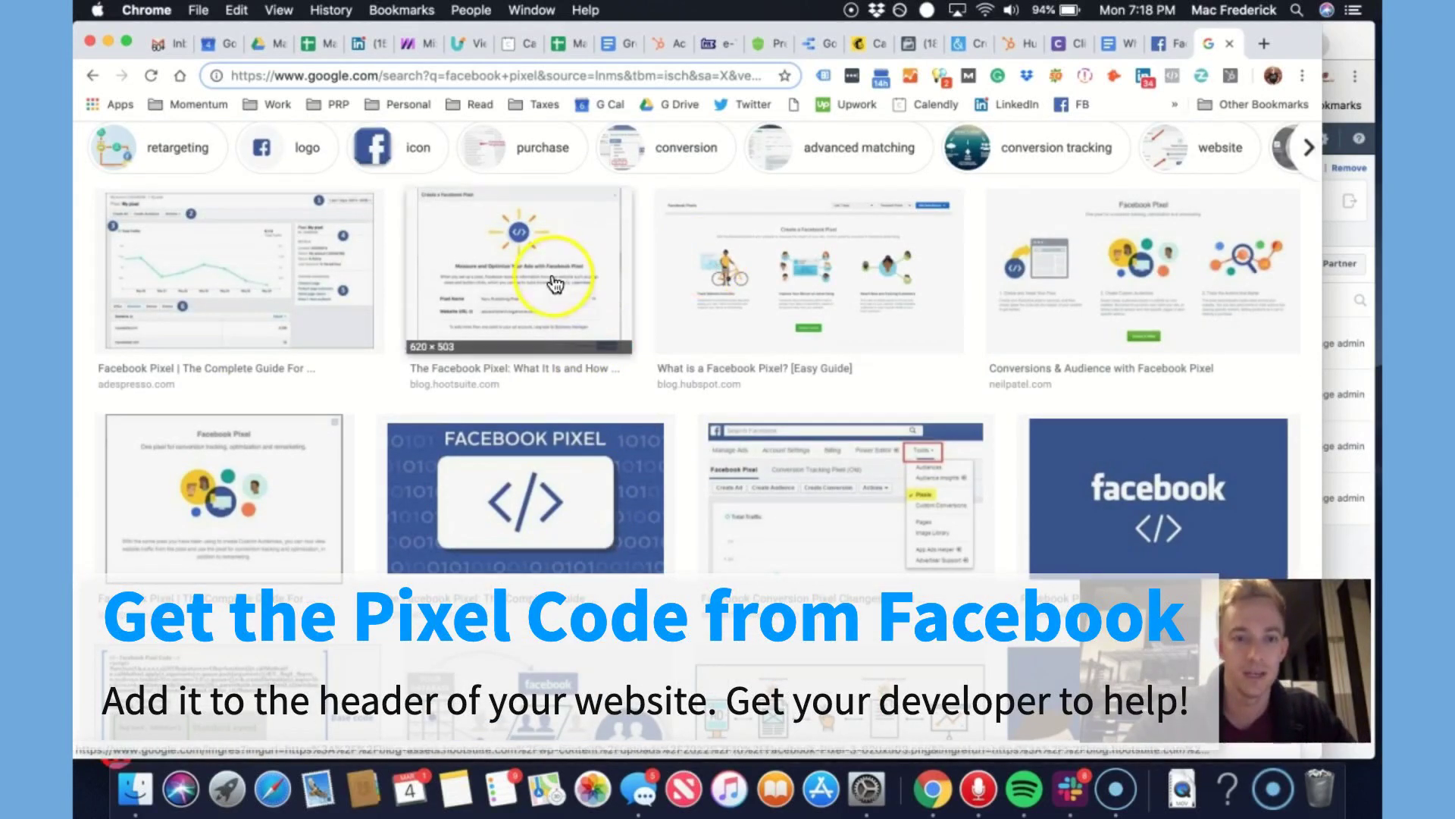
left_click(532, 303)
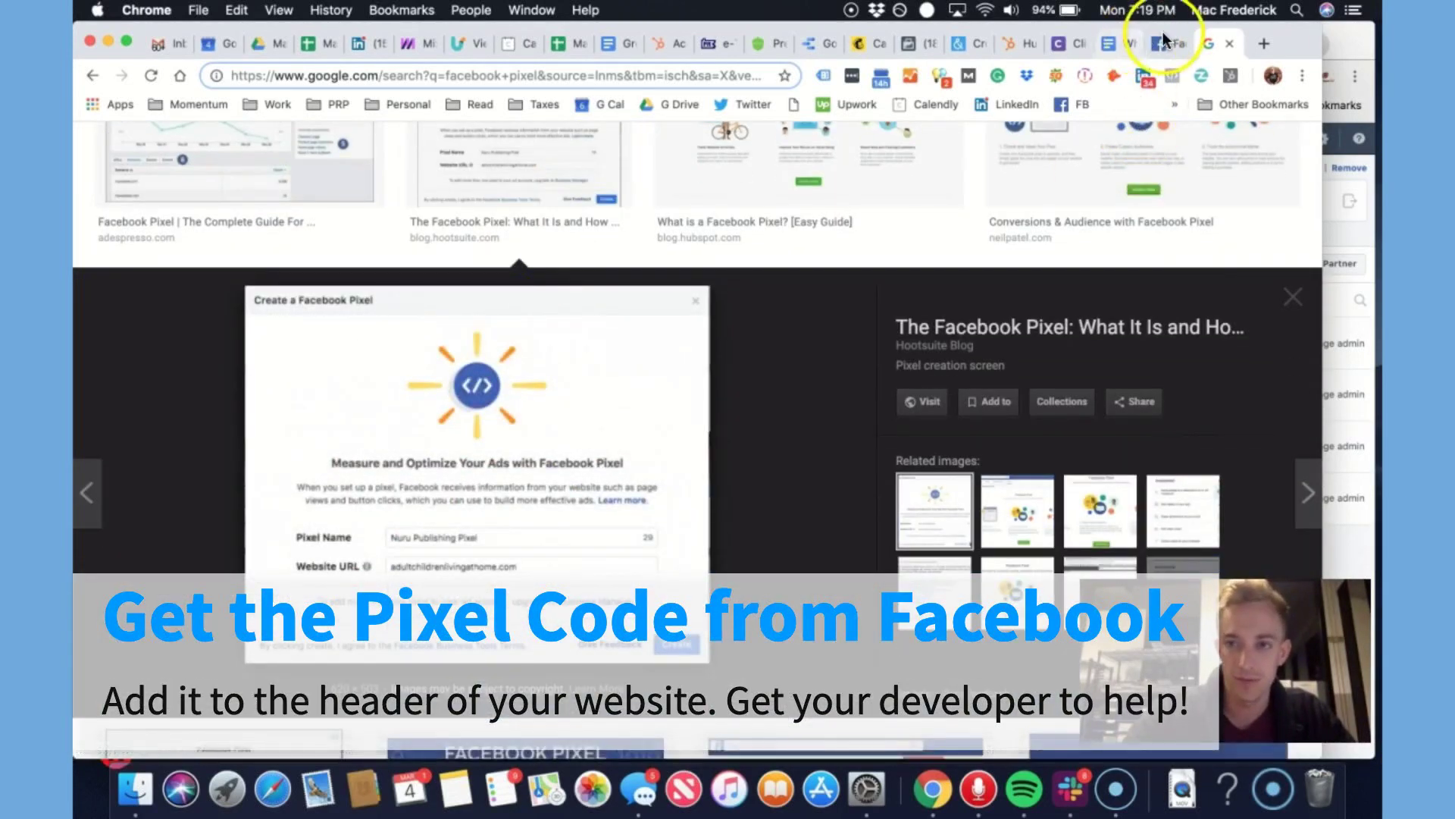
Load phonerepairphilly.com in a new browser tab and check it with Facebook Pixel Helper
left_click(1157, 43)
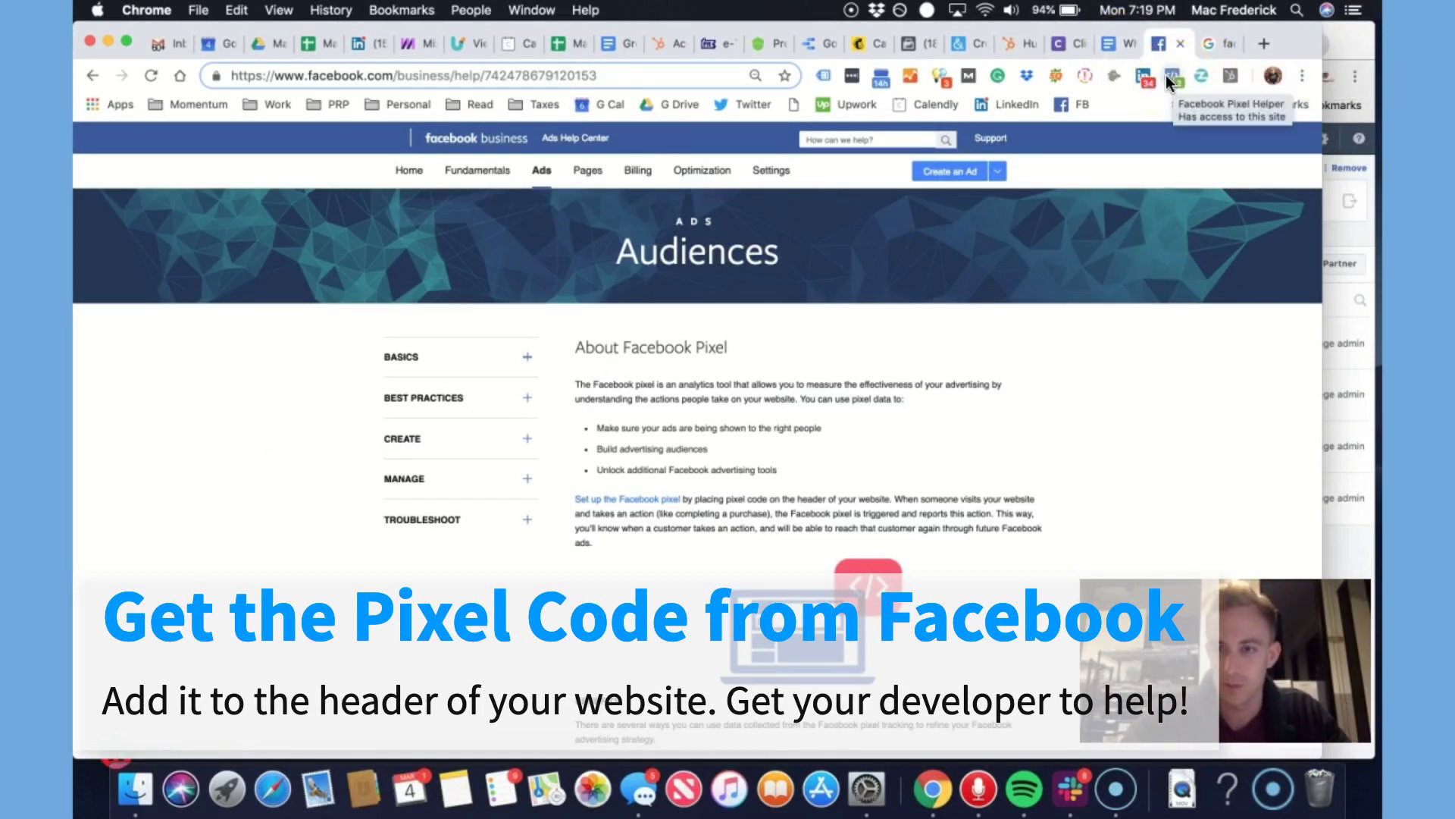
left_click(1255, 44)
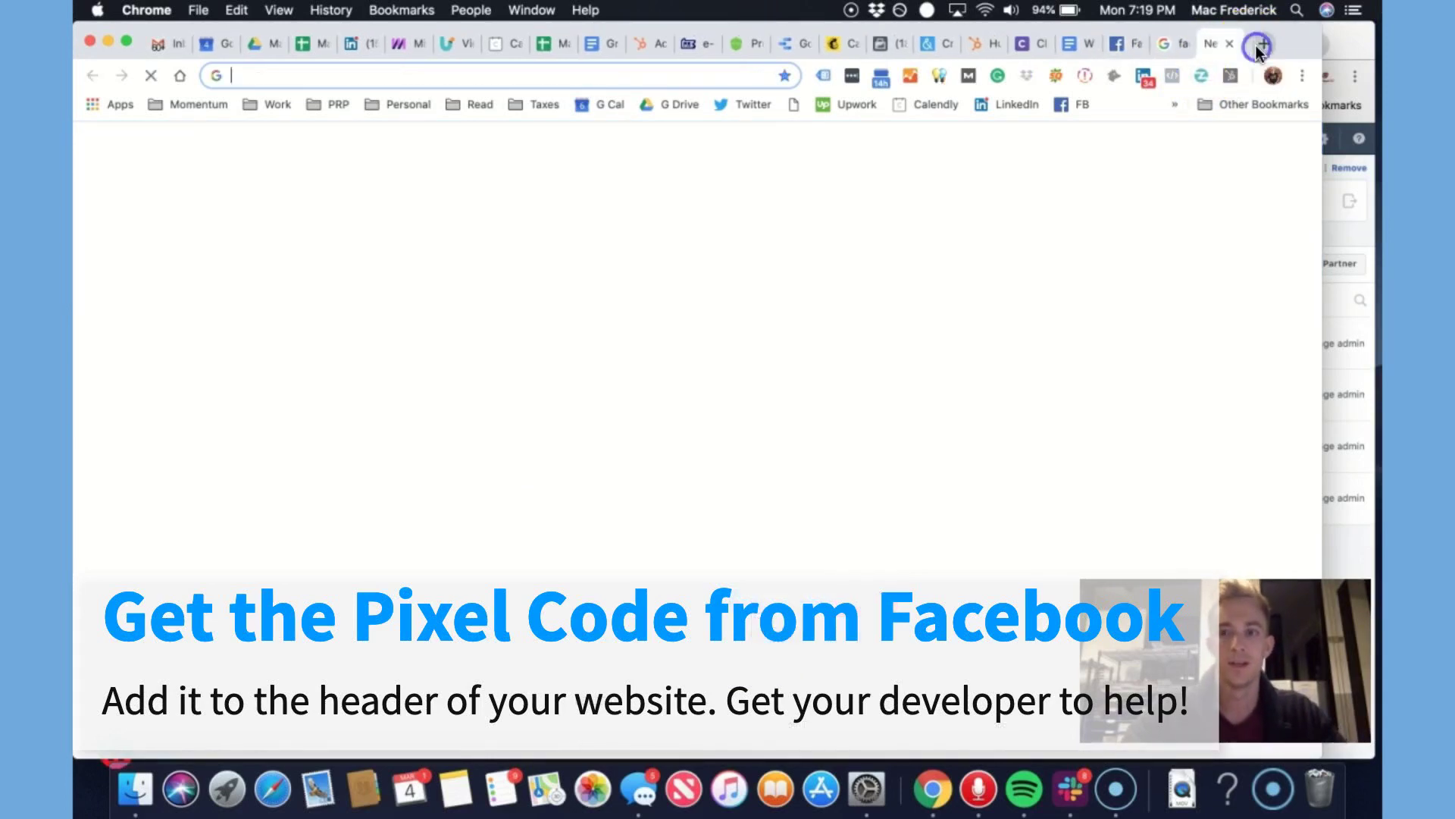
type("phone")
key("Return")
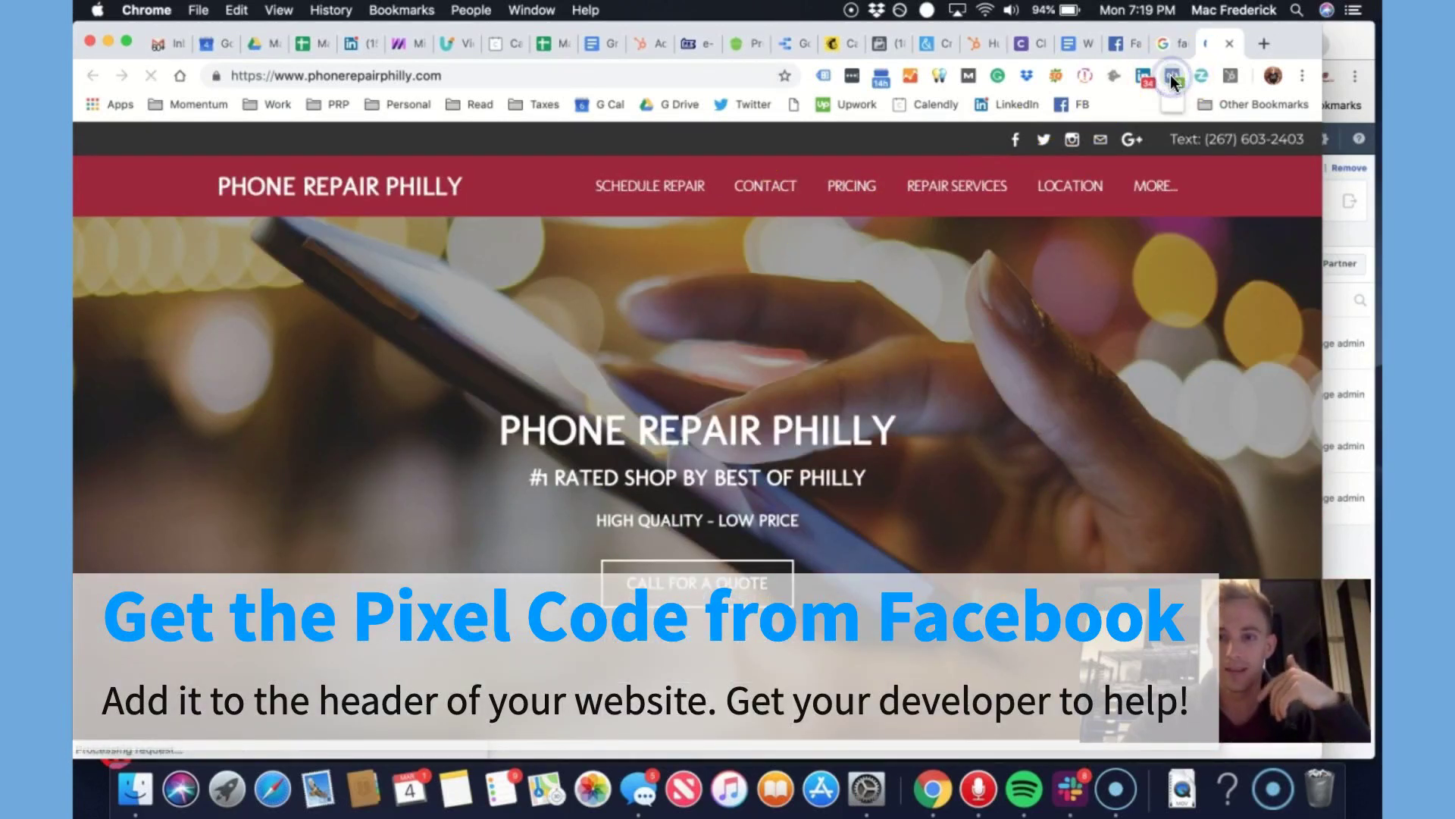
left_click(1172, 79)
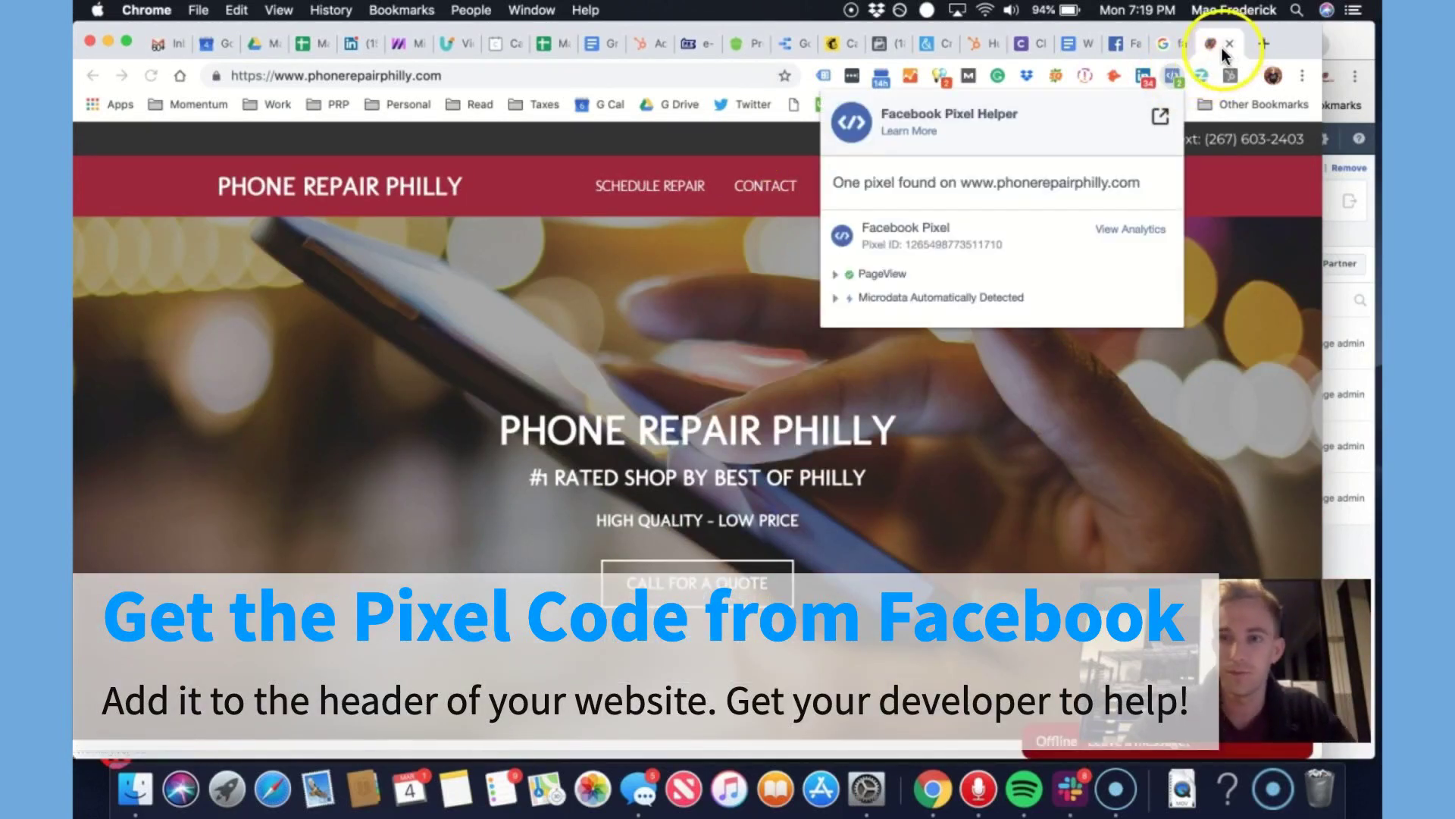
Load ipadrepairphilly.com in the same tab, check it with Facebook Pixel Helper and look over its home page
left_click(542, 78)
type("ipad")
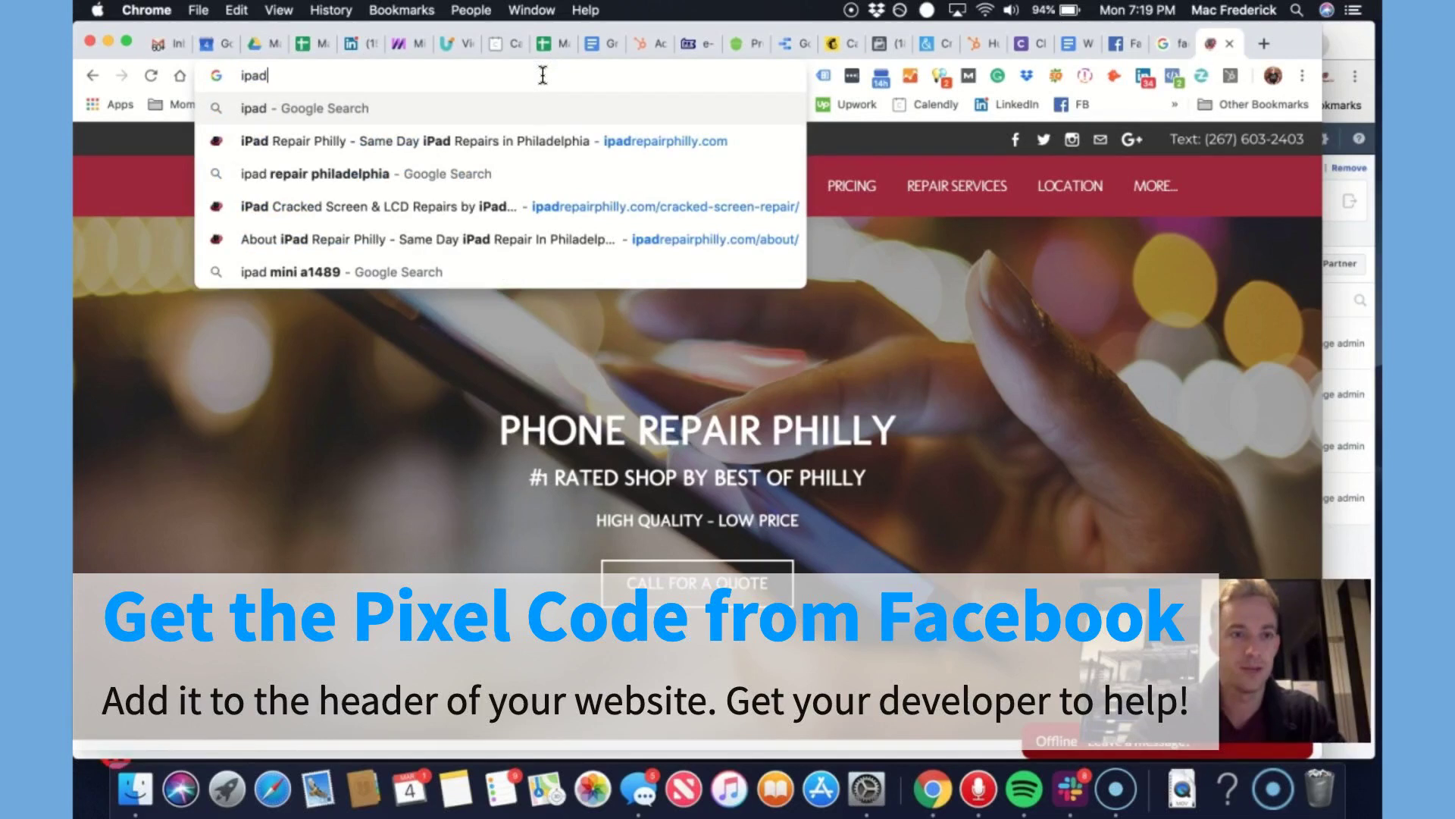
type("repairphilly")
key("Return")
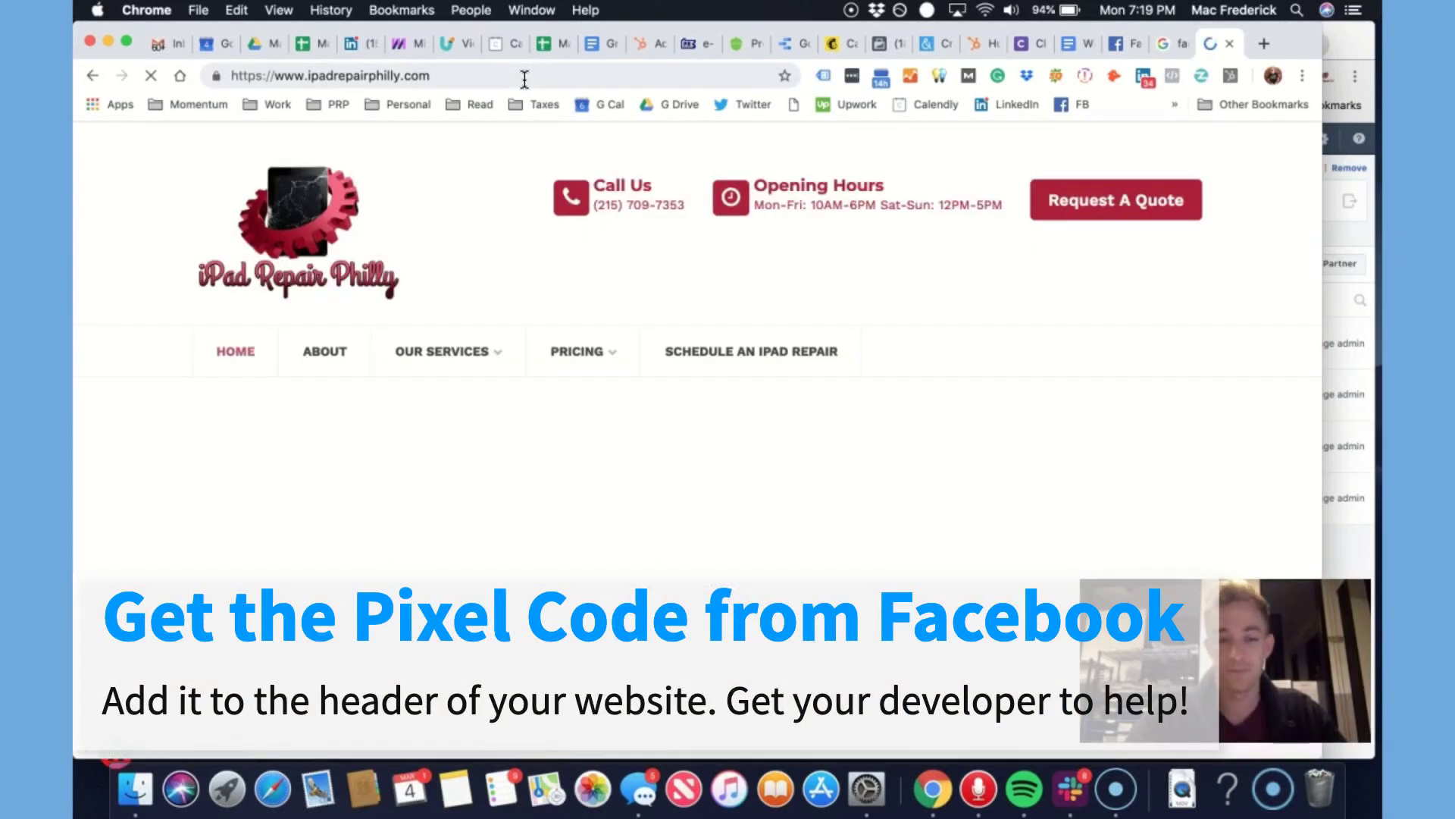
left_click(1171, 81)
left_click(1235, 147)
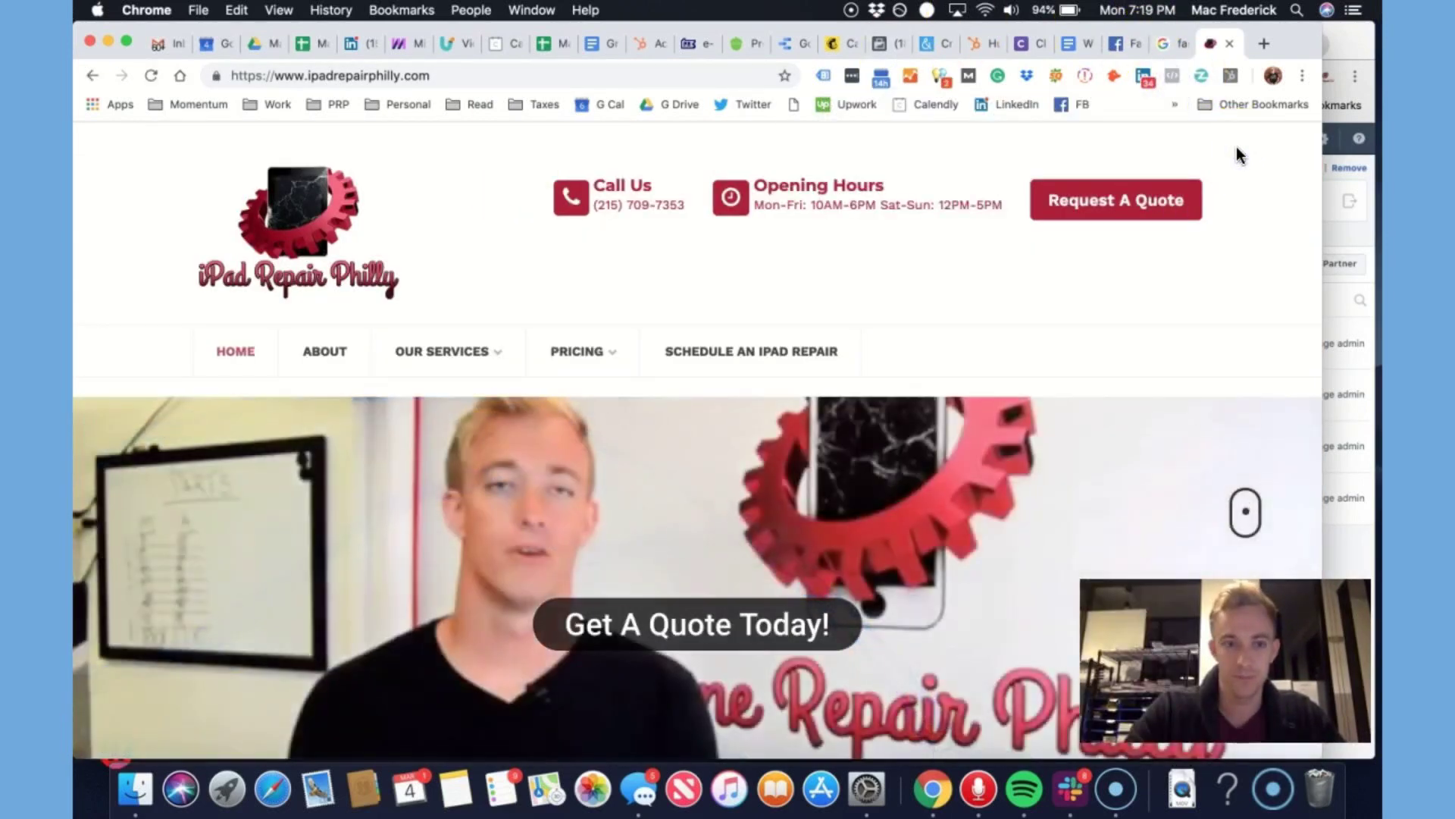
scroll(485, 319, "down", 5)
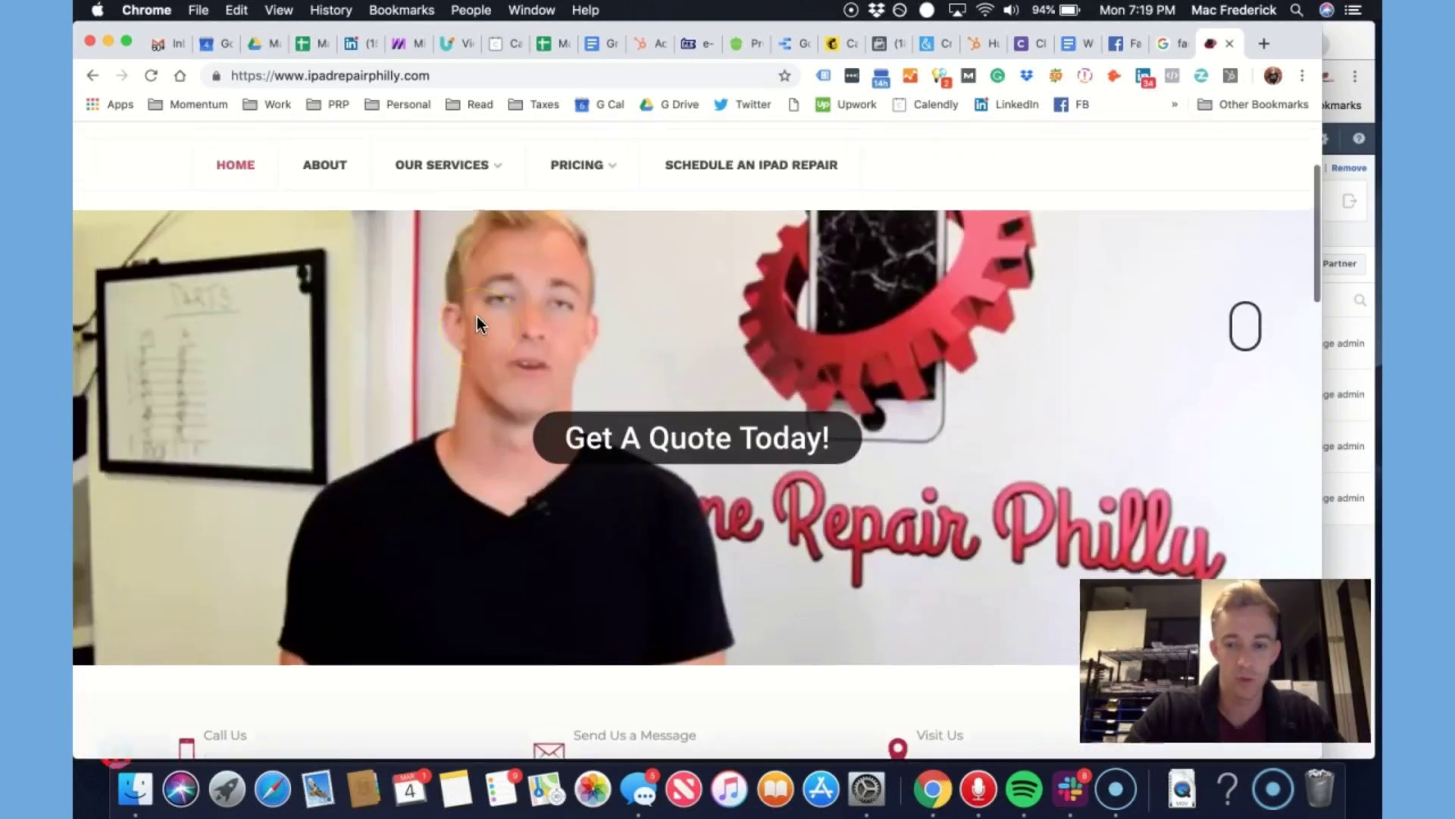
scroll(476, 316, "up", 5)
Return to the Facebook Pixel guide document and skim it from the title to the embedding options and screen share placeholder
left_click(1068, 43)
left_click(704, 339)
key("super+Up")
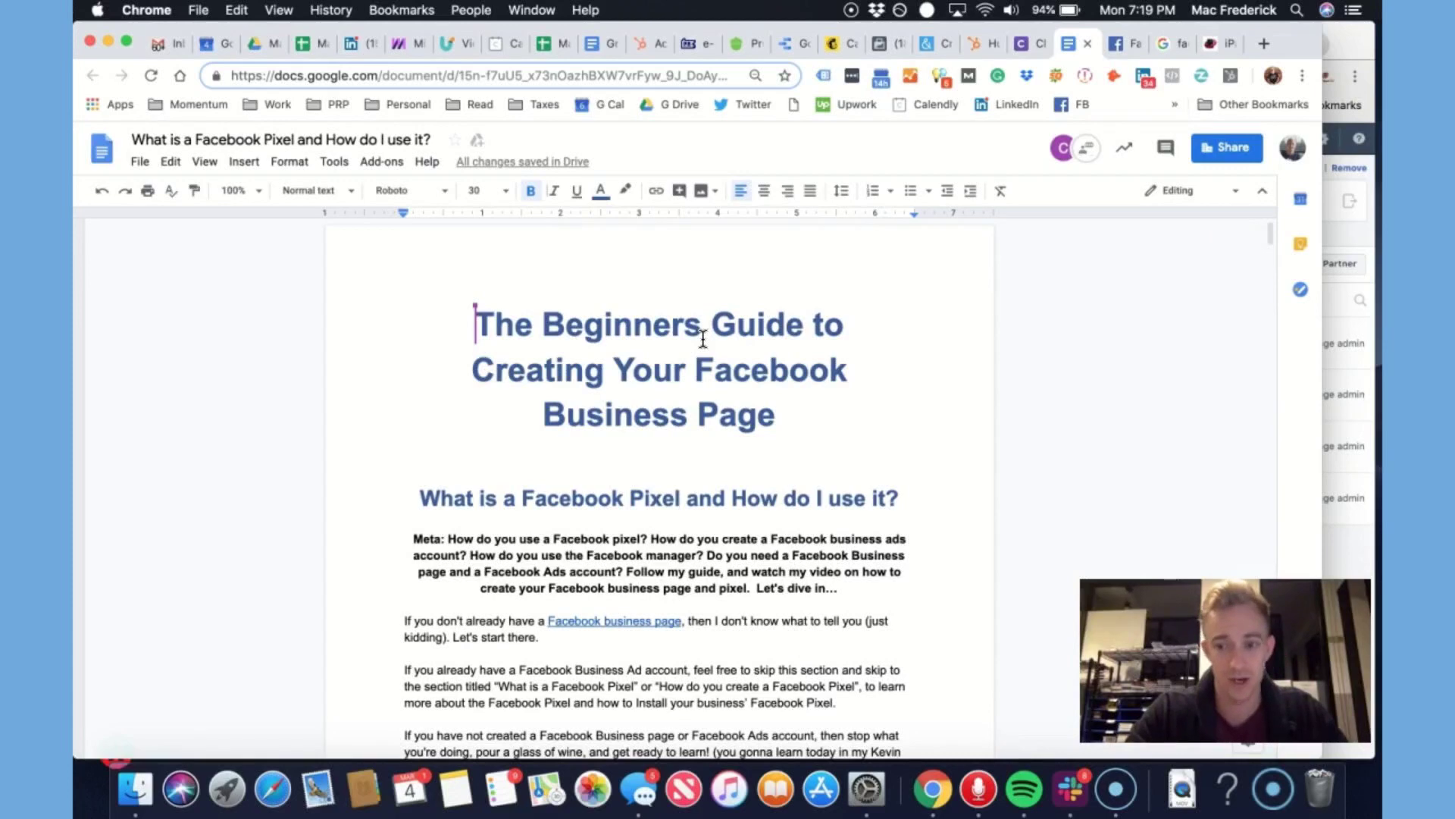
scroll(703, 339, "down", 10)
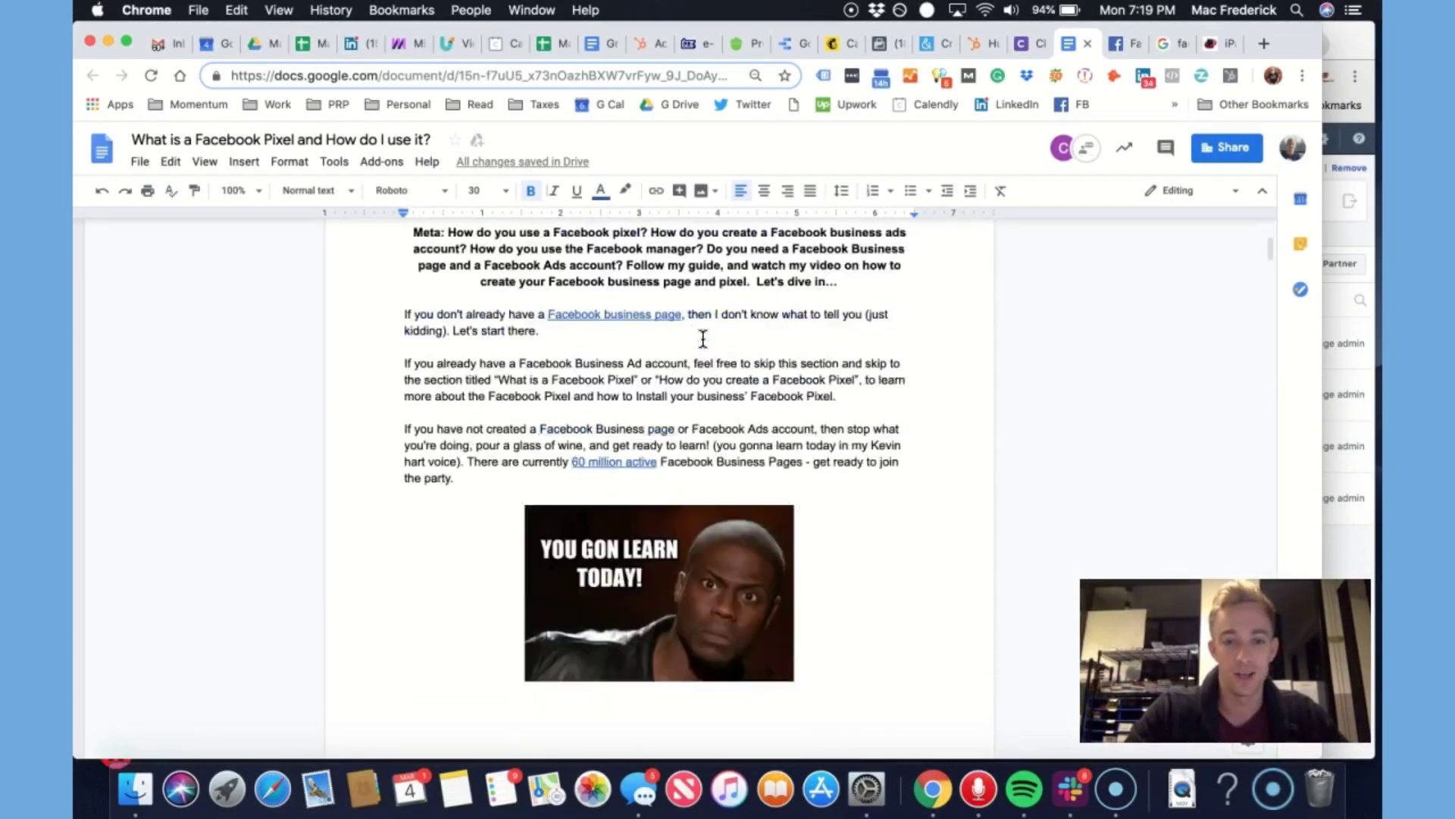
scroll(704, 339, "down", 5)
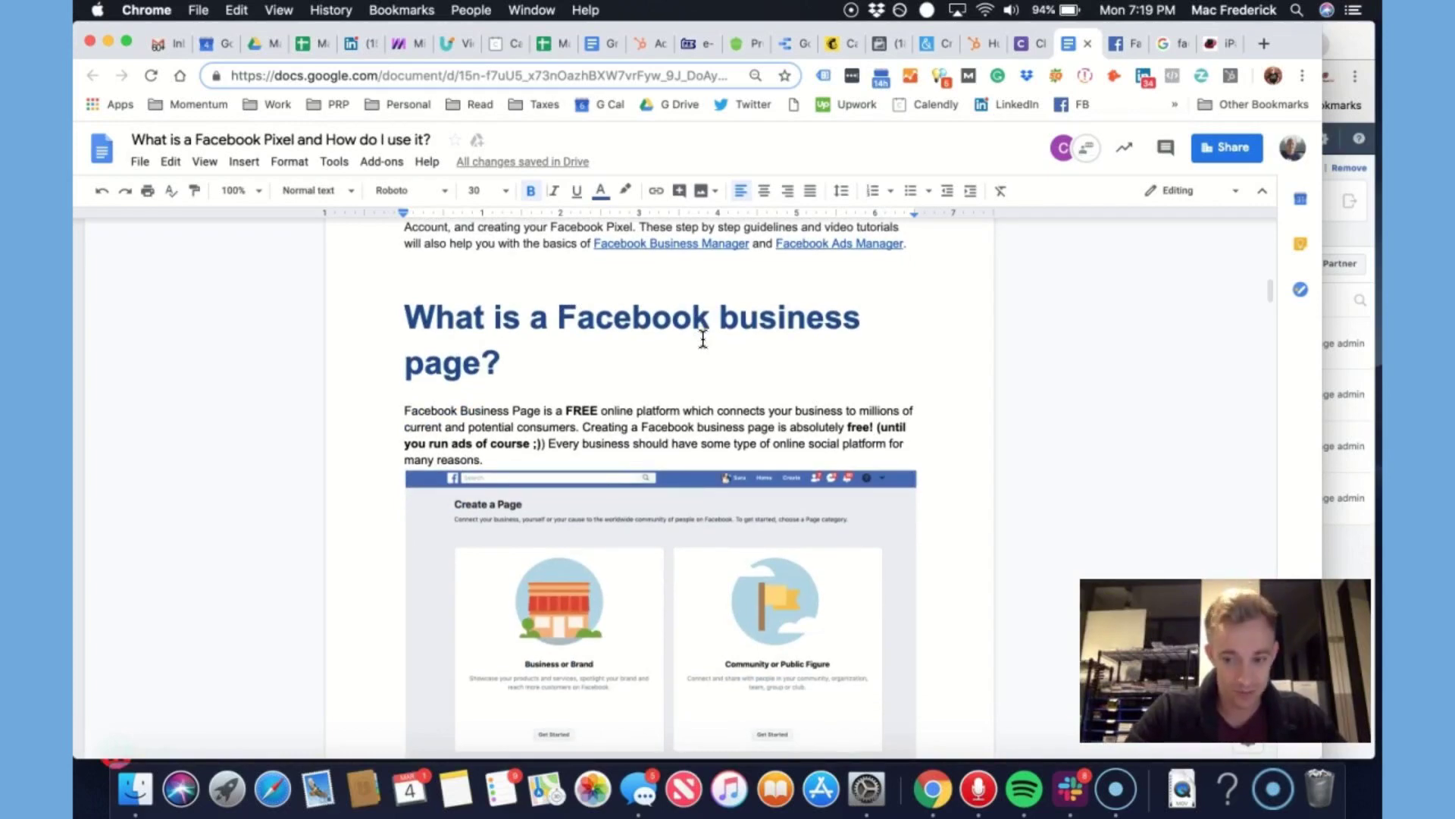
scroll(703, 339, "down", 15)
scroll(703, 339, "down", 15)
scroll(704, 339, "down", 15)
scroll(704, 339, "down", 8)
left_click(1267, 307)
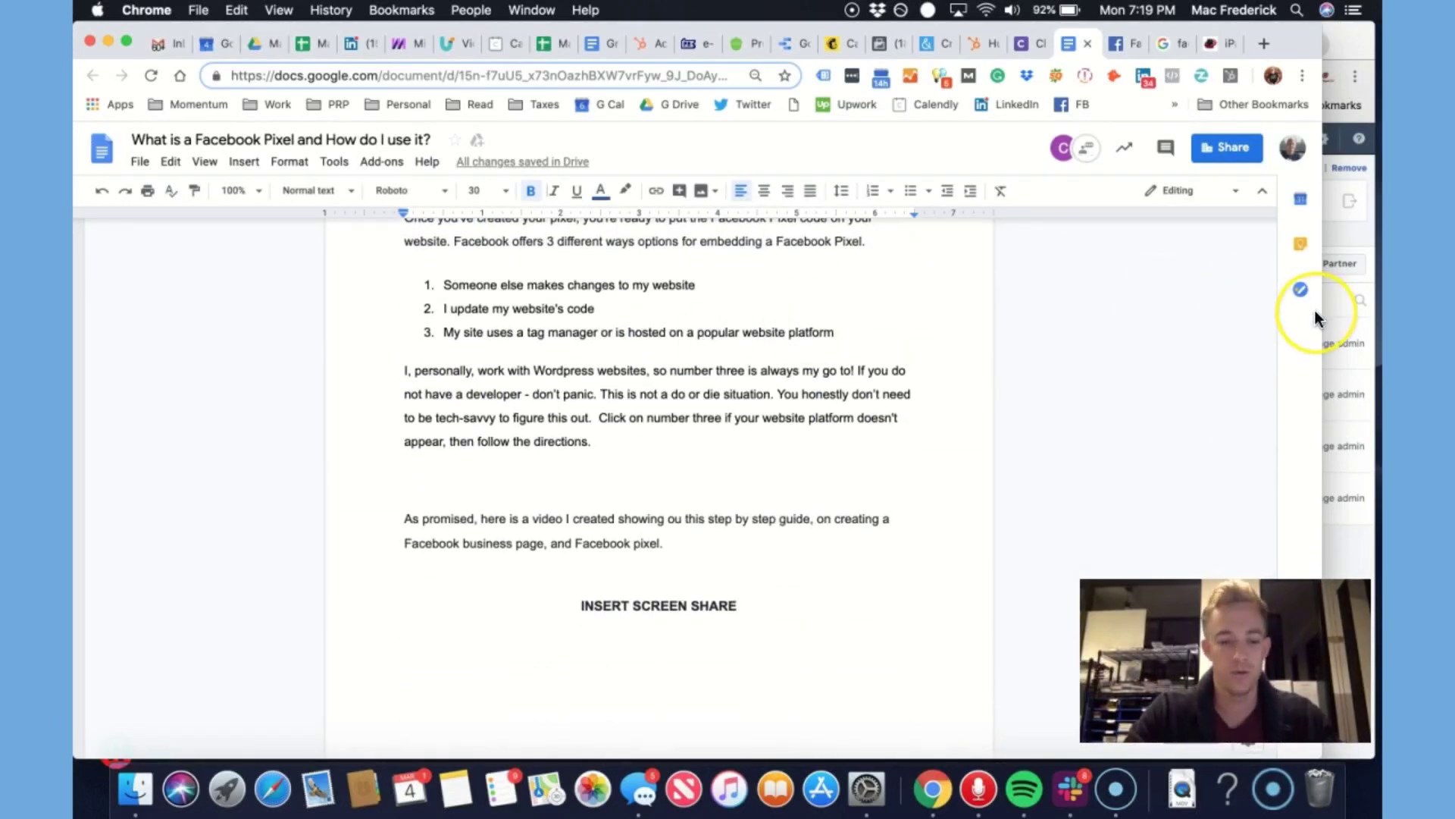
Switch to the other browser window and view the iPad Repair Philly Facebook page
key("ctrl+Up")
left_click(990, 348)
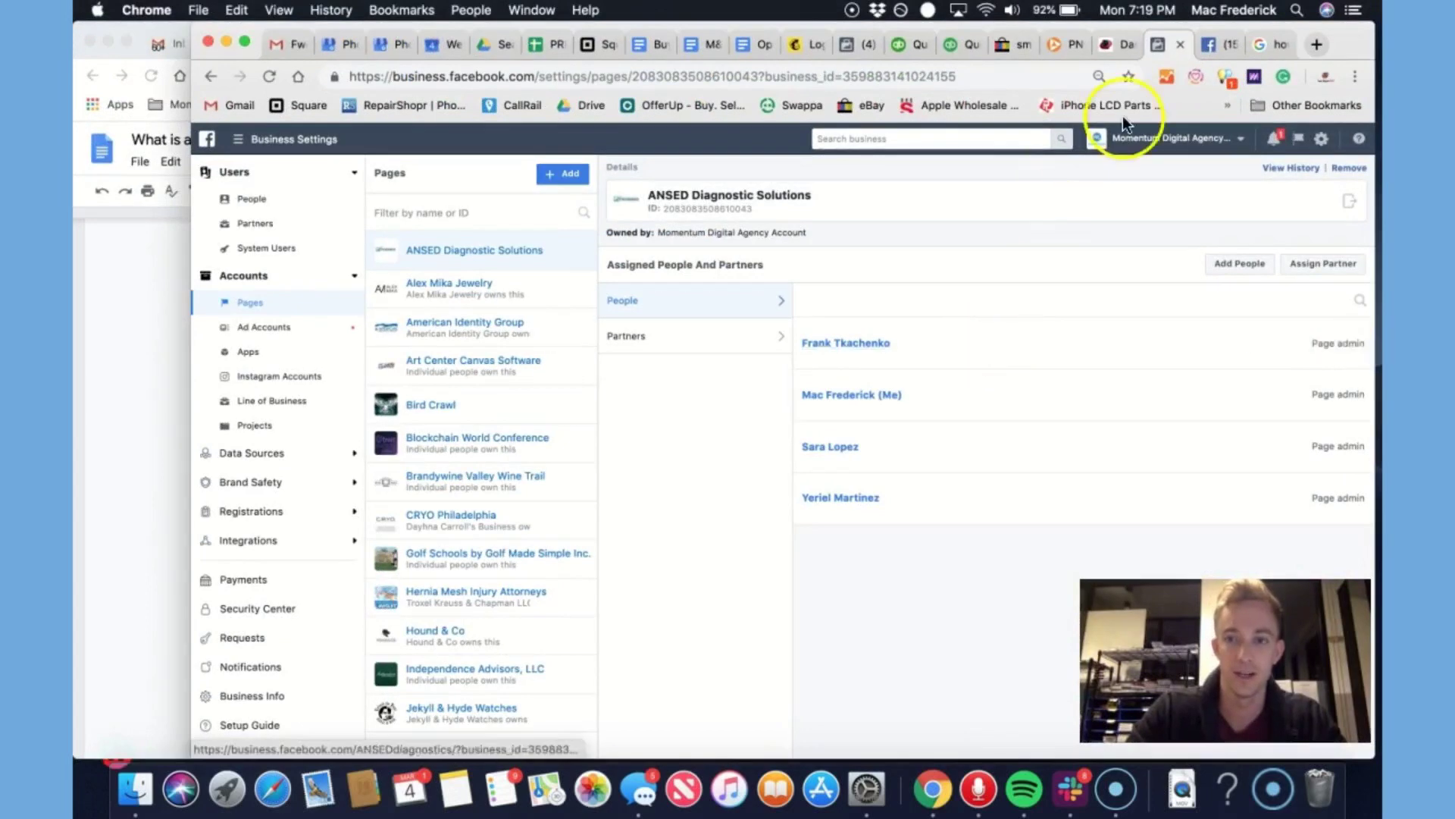
left_click(1208, 46)
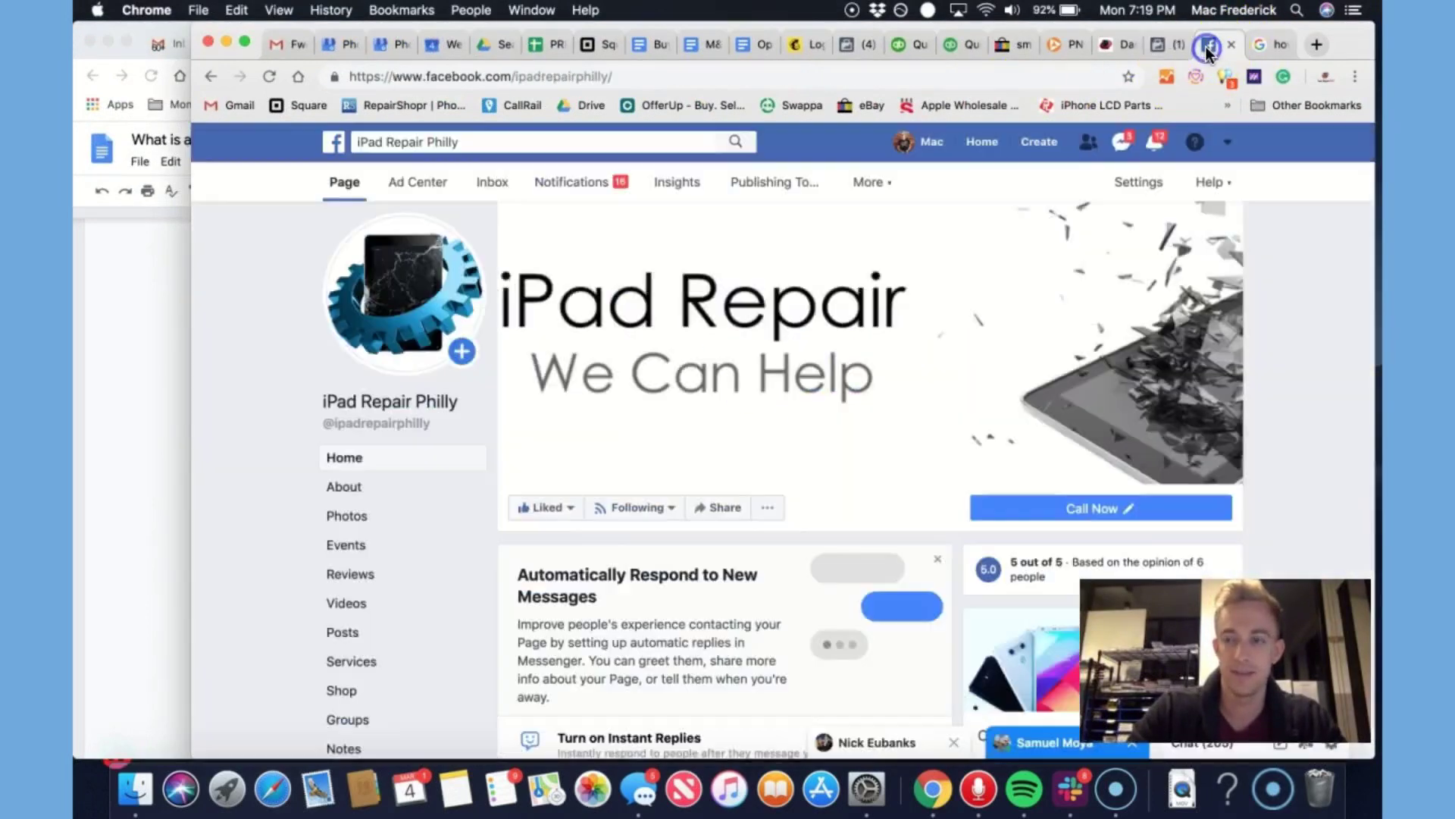
scroll(842, 320, "down", 2)
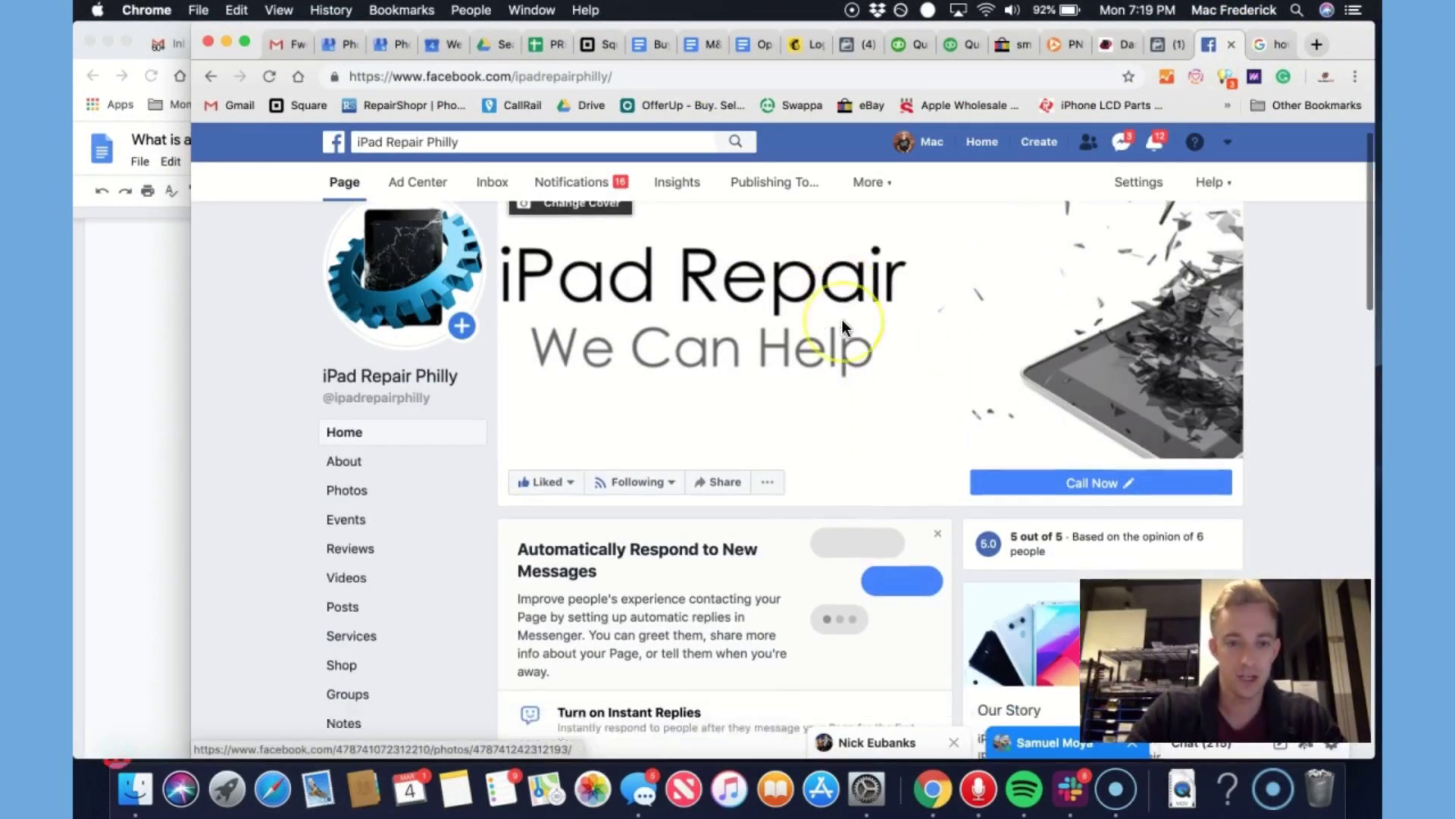
scroll(843, 320, "up", 2)
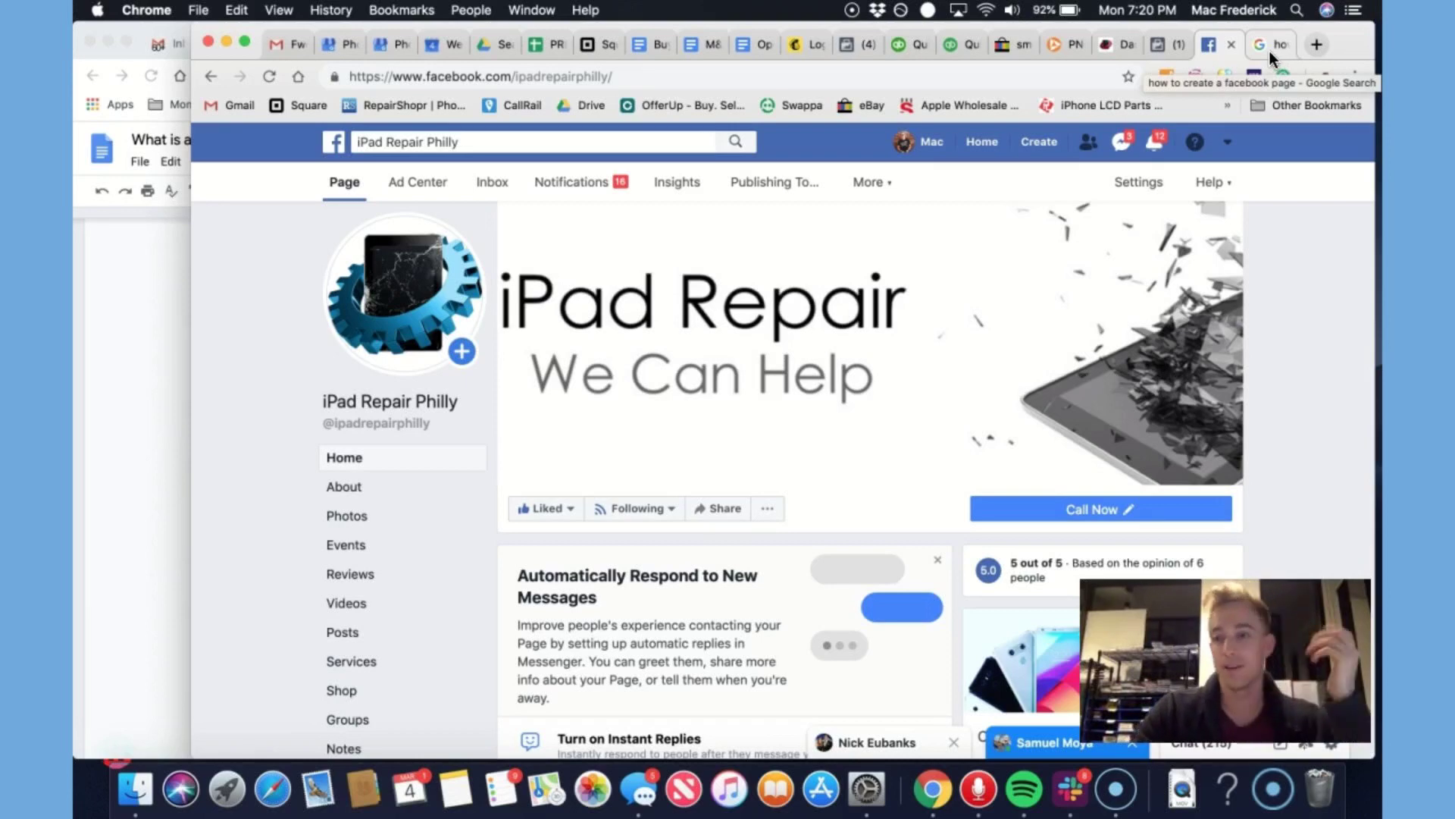
Look through the open Google results for "how to create a facebook page"
left_click(1270, 48)
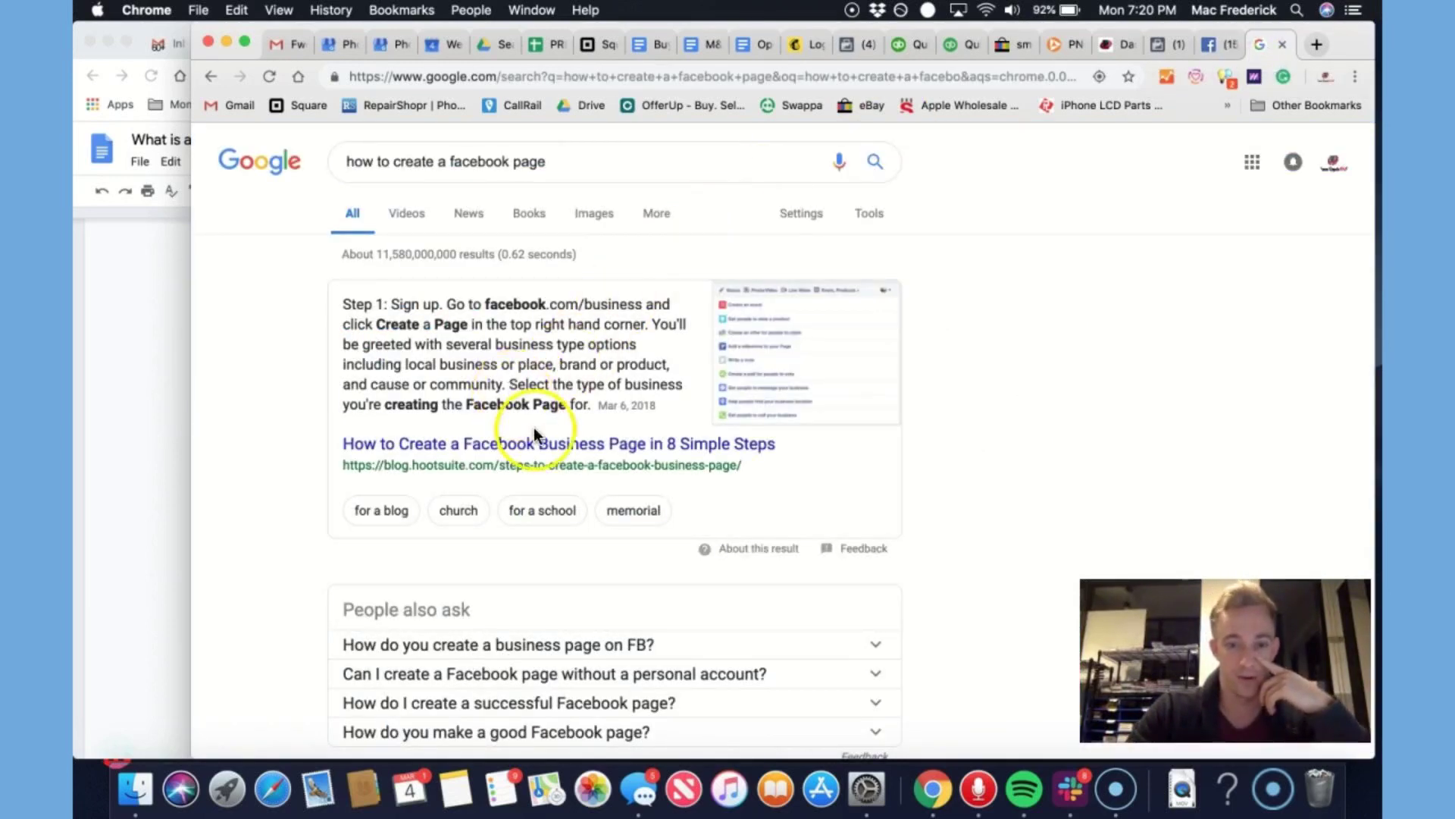
scroll(553, 531, "down", 2)
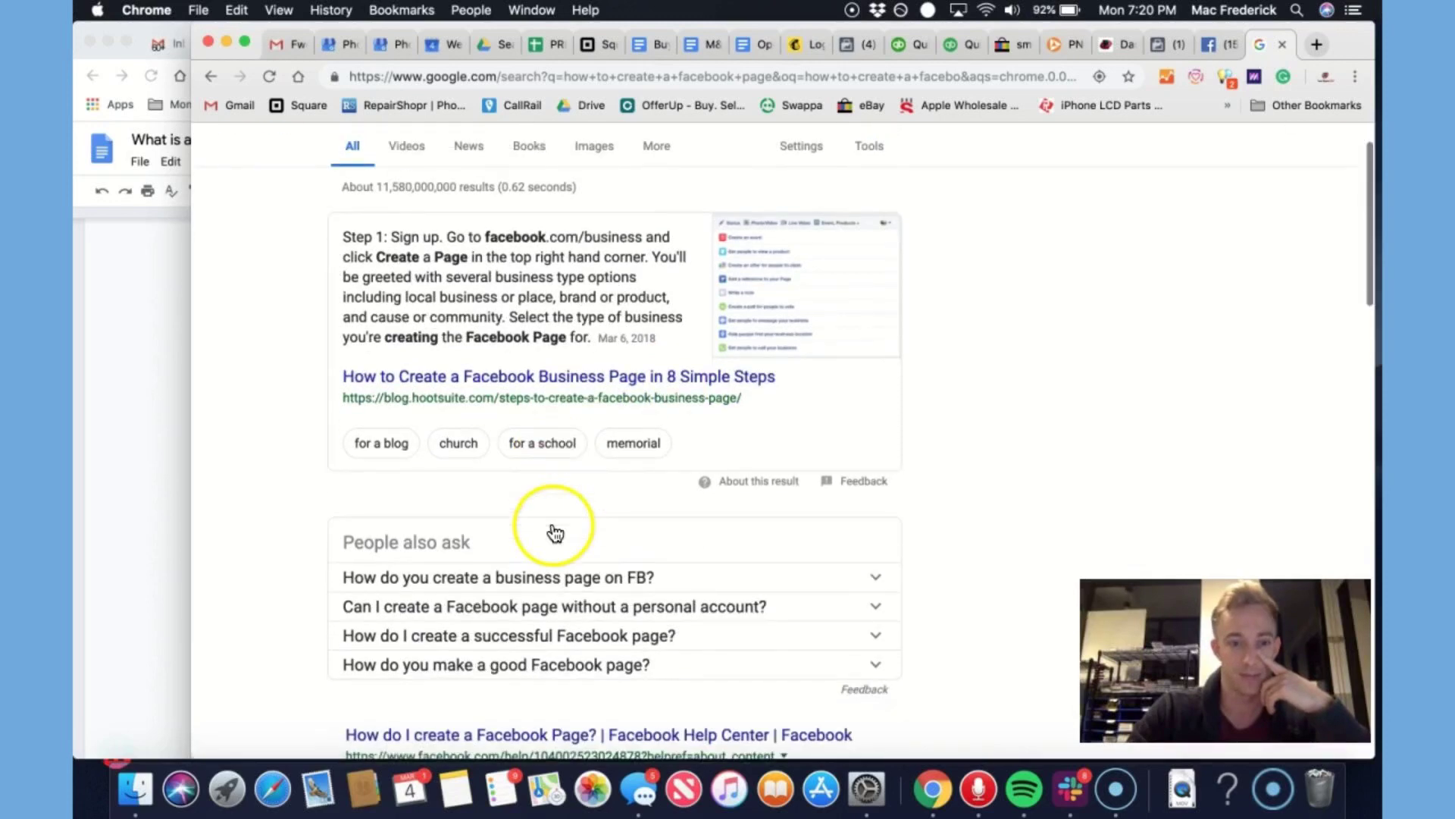
scroll(458, 423, "down", 5)
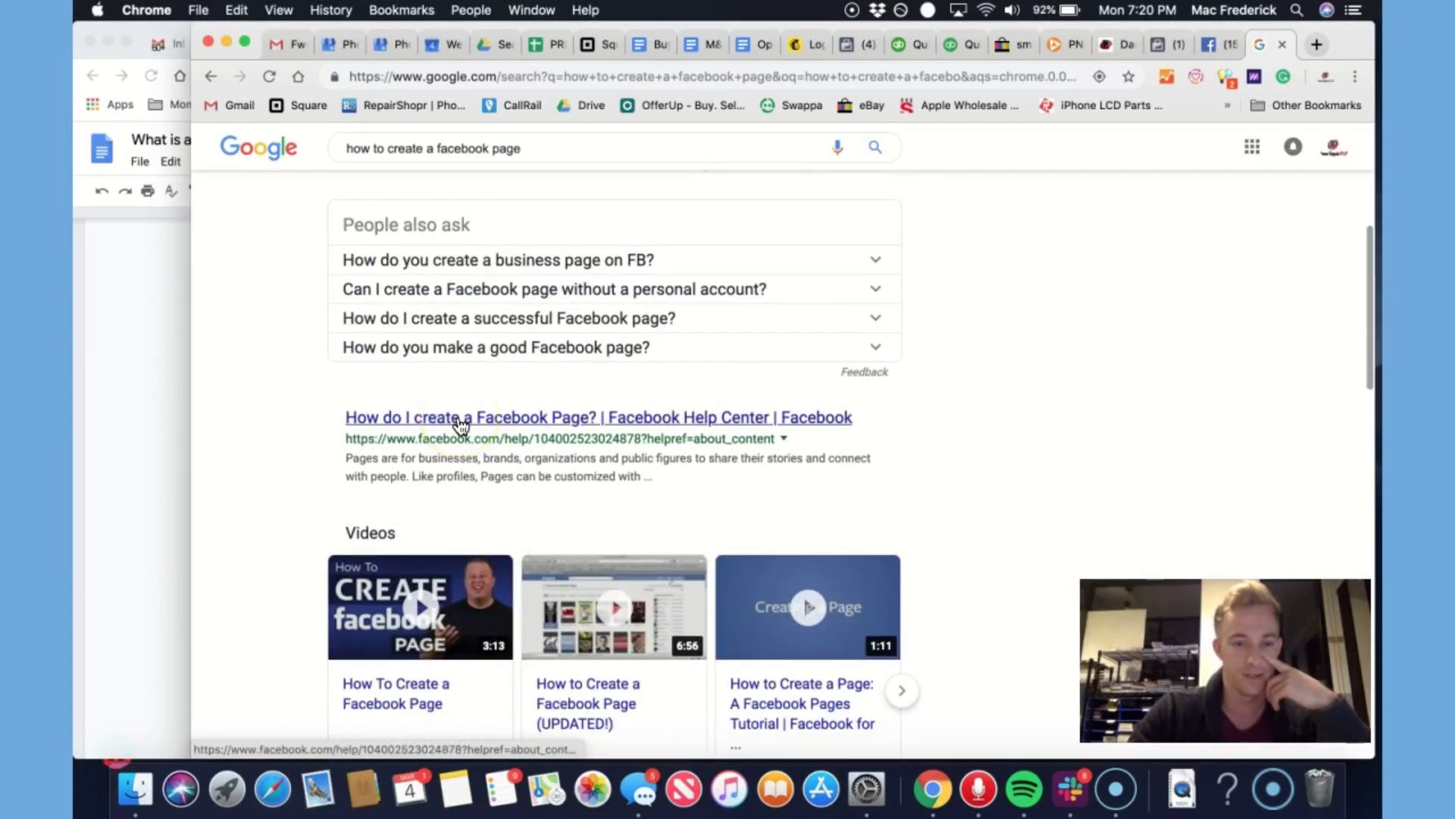
scroll(455, 422, "up", 8)
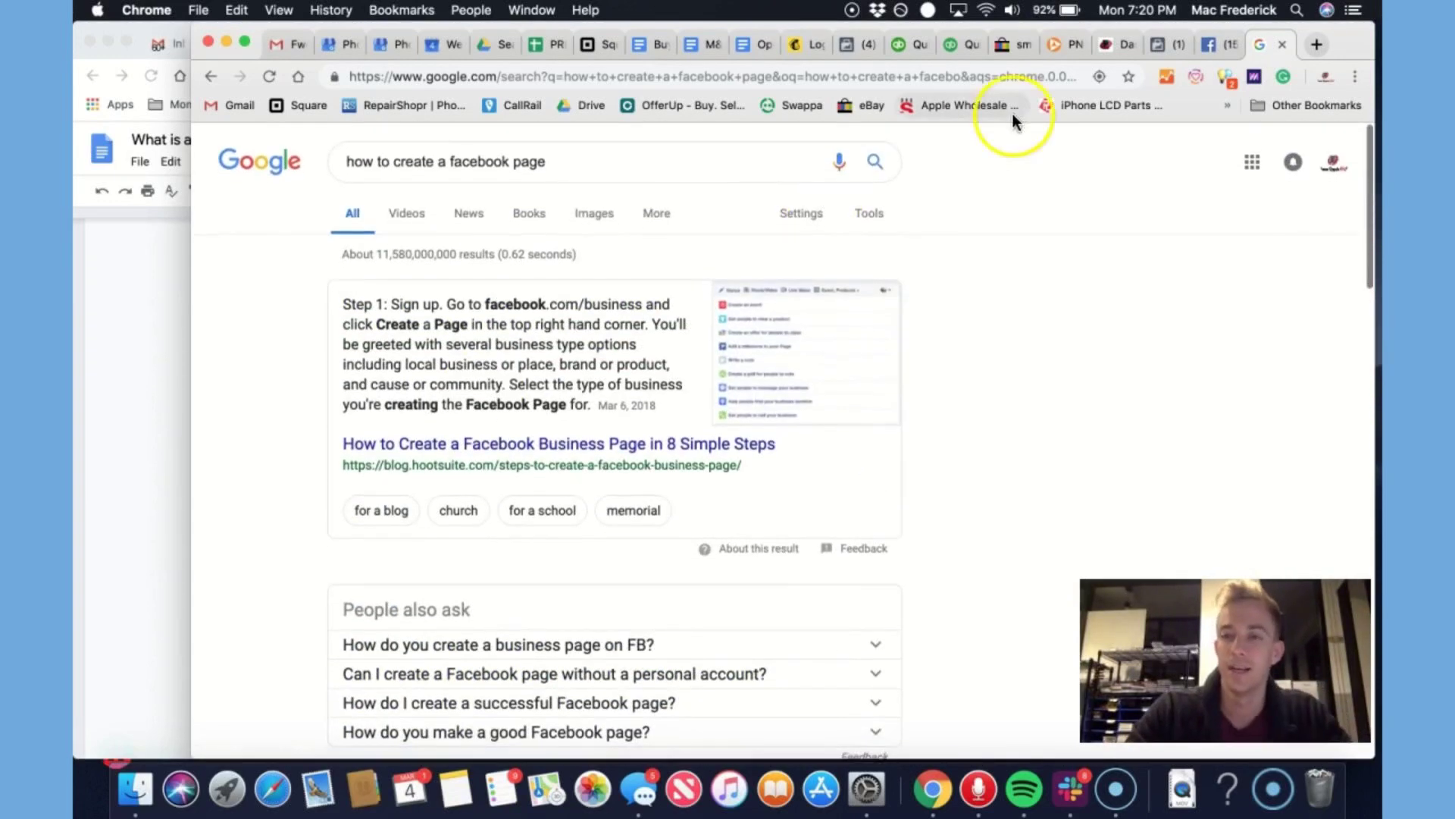
Show the iPad Repair Philly WordPress dashboard and highlight the "wp-admin/" part of its address
left_click(1108, 48)
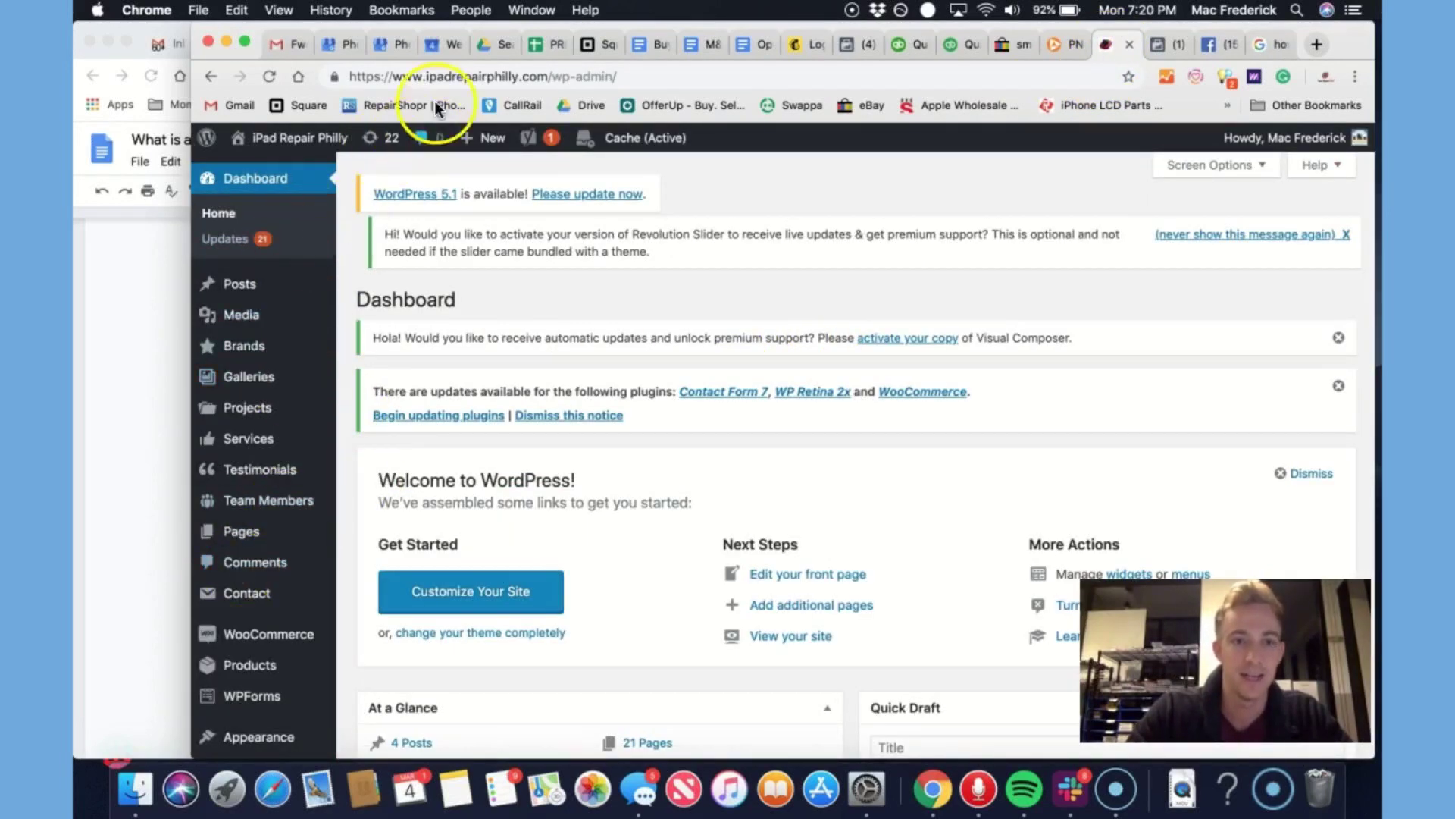
left_click_drag(554, 79, 626, 81)
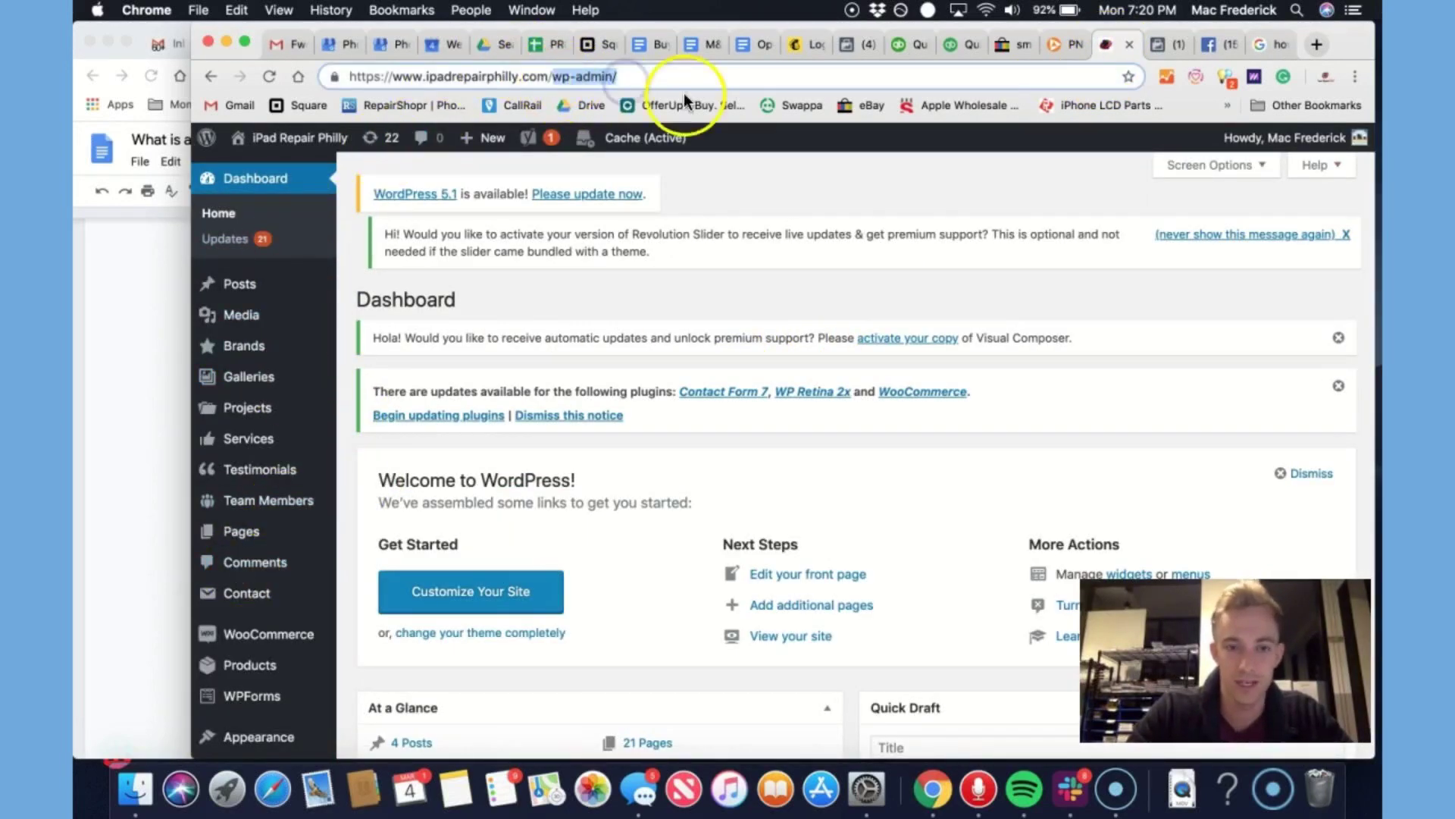
Switch to the open Facebook Business Settings page and show the complete list of business tools
left_click(1166, 48)
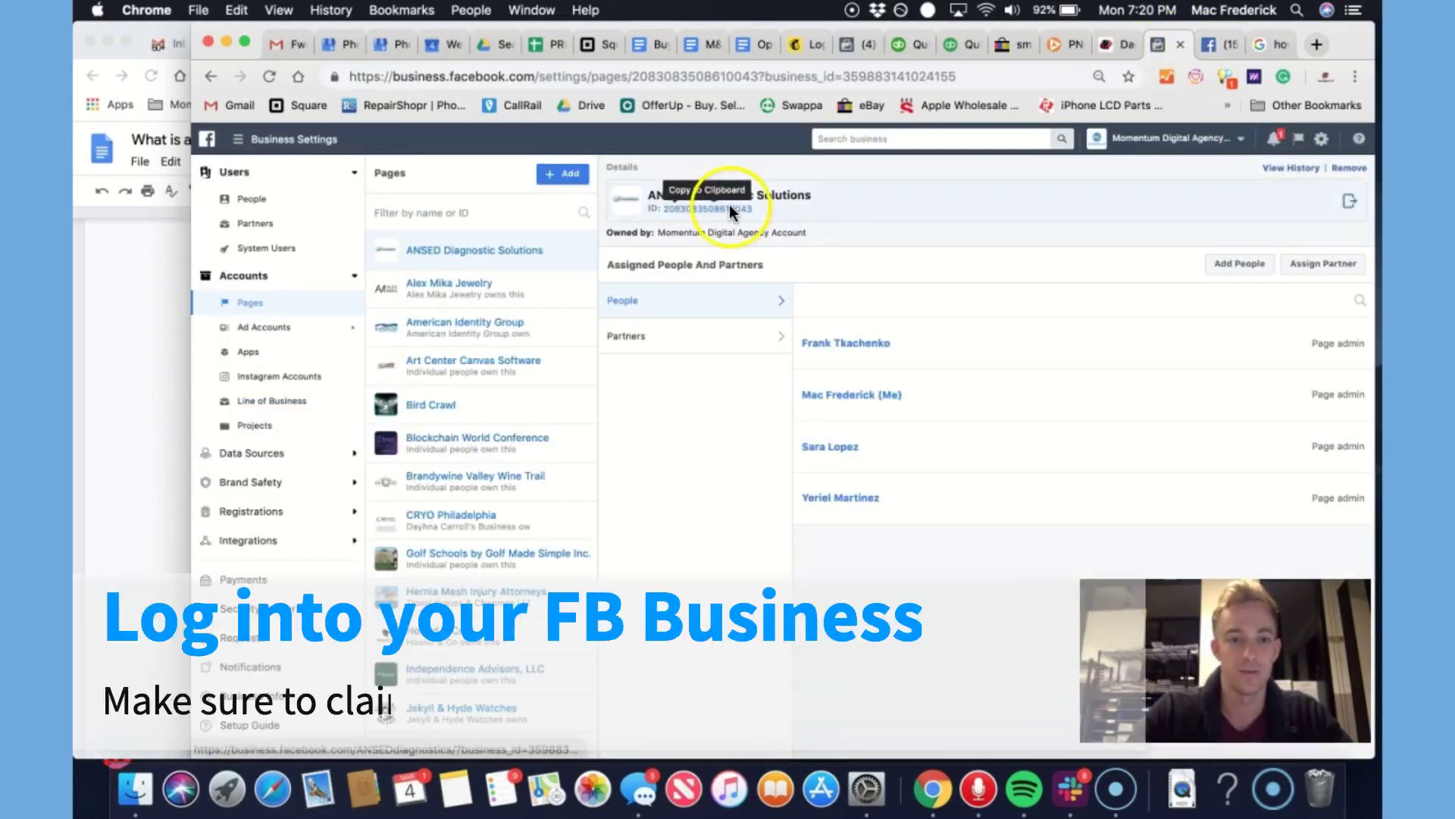
left_click(244, 145)
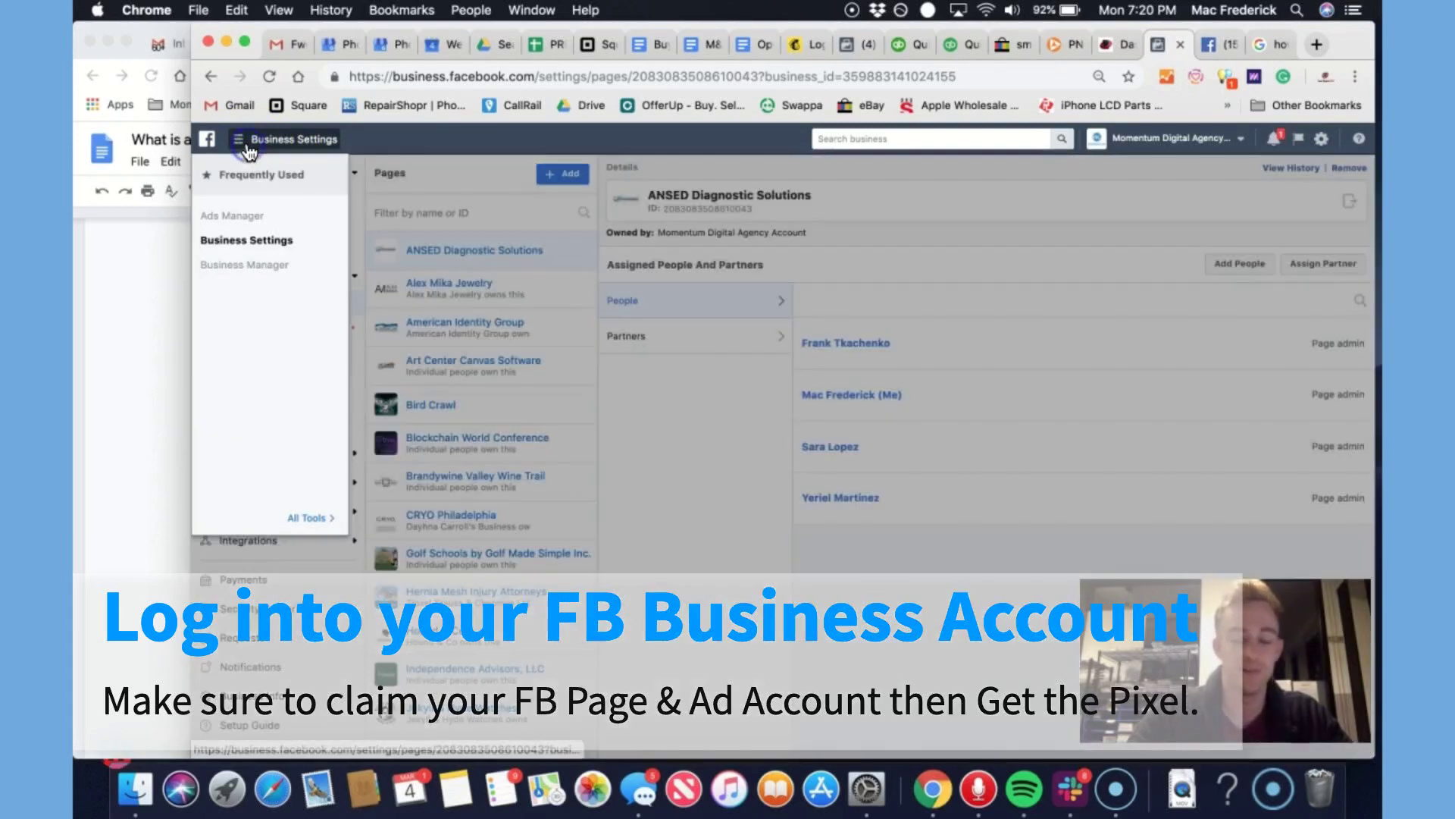
left_click(309, 520)
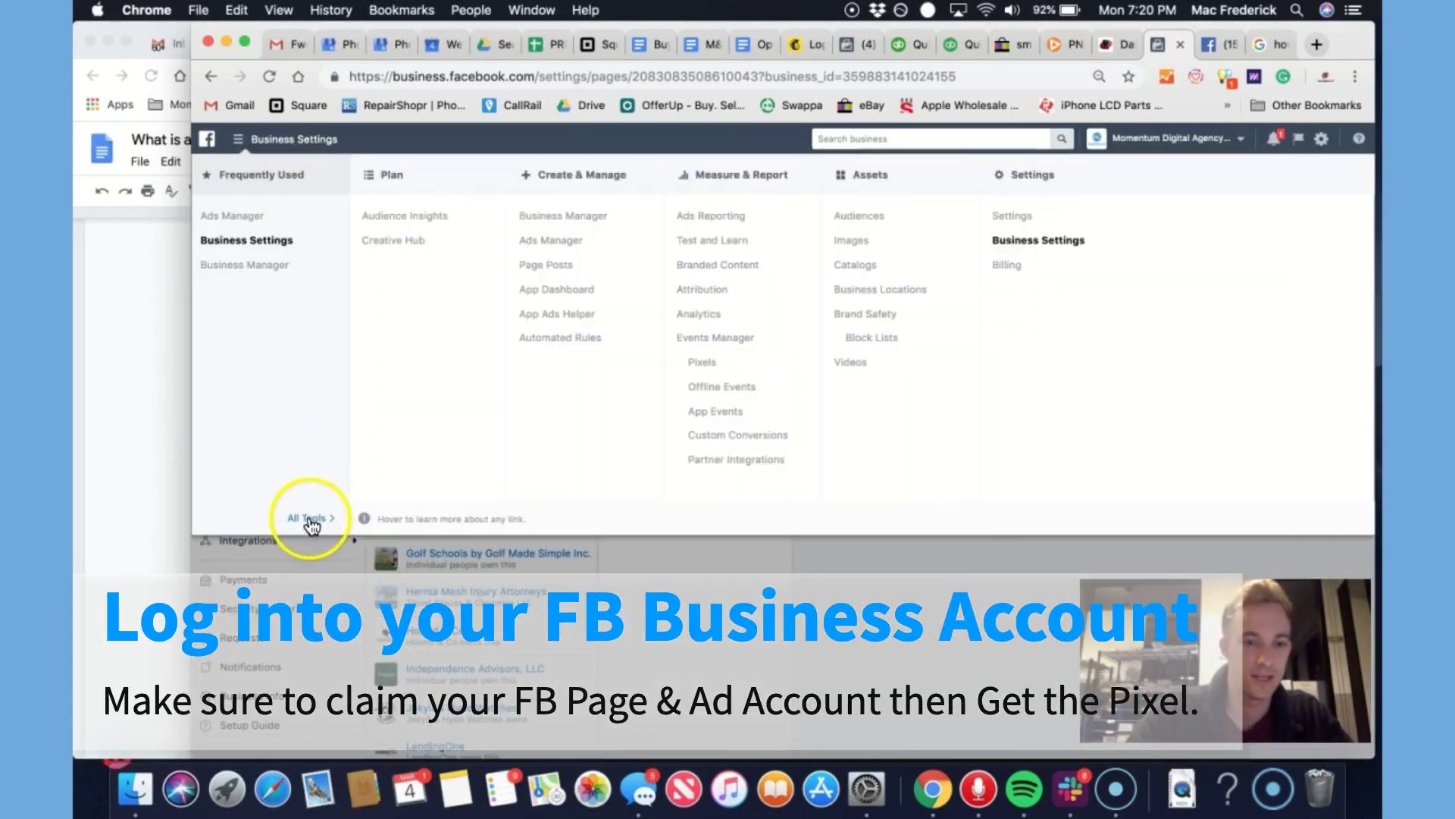
Load business.facebook.com without the rest of the address and open Business Settings for Momentum Digital Agency Account
left_click(528, 75)
left_click_drag(538, 75, 543, 150)
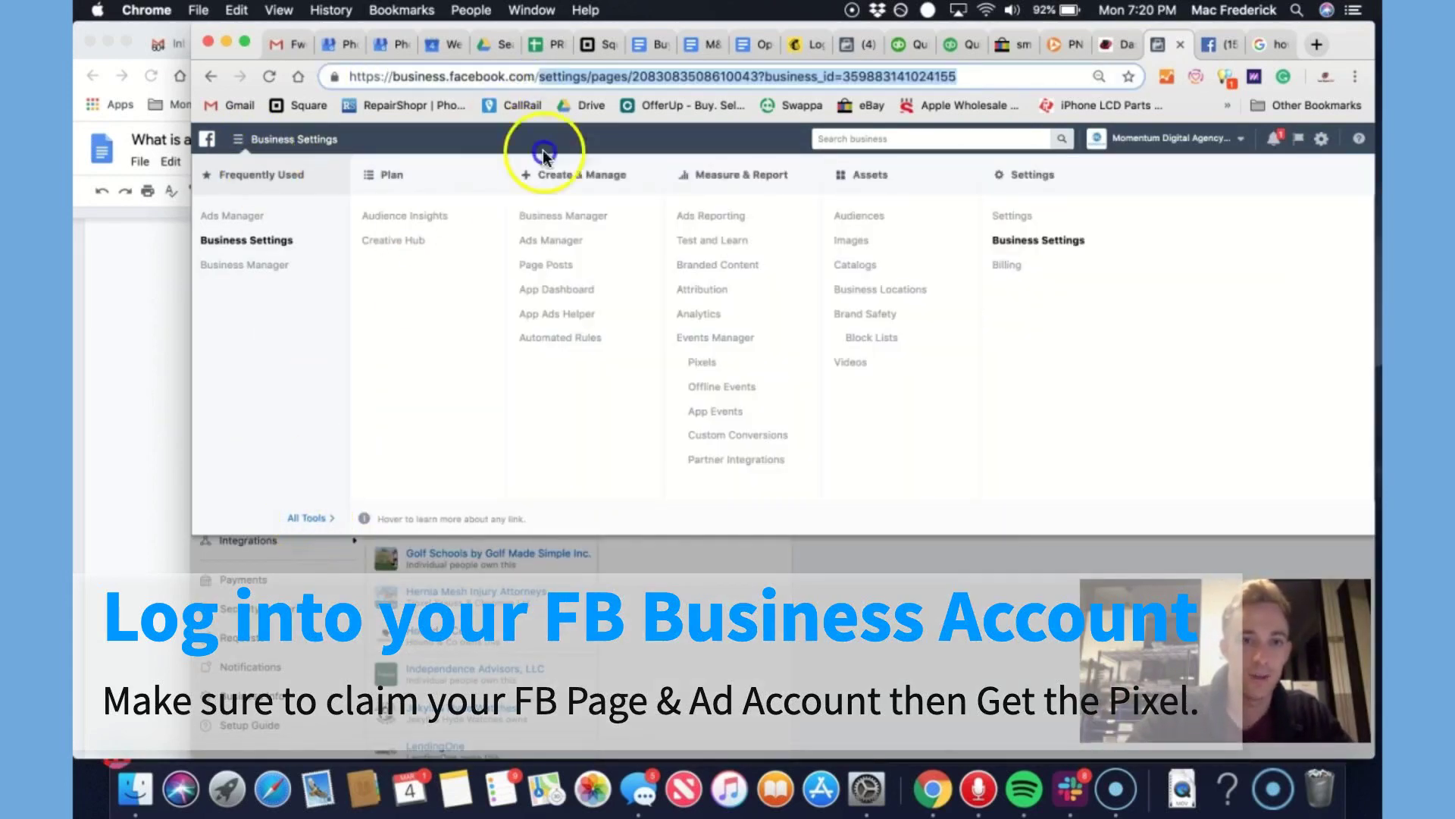
key("BackSpace")
key("Return")
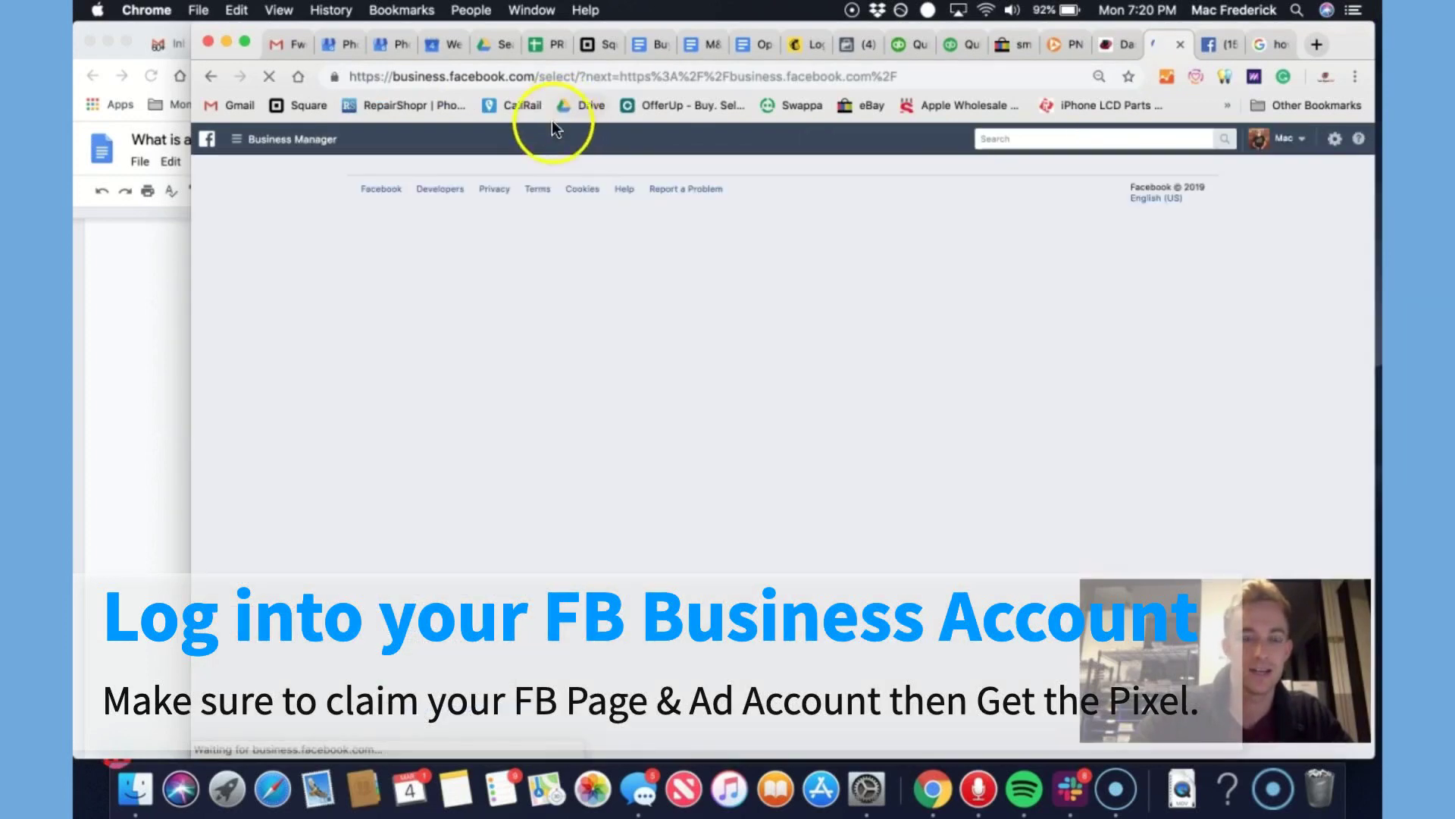
left_click(243, 140)
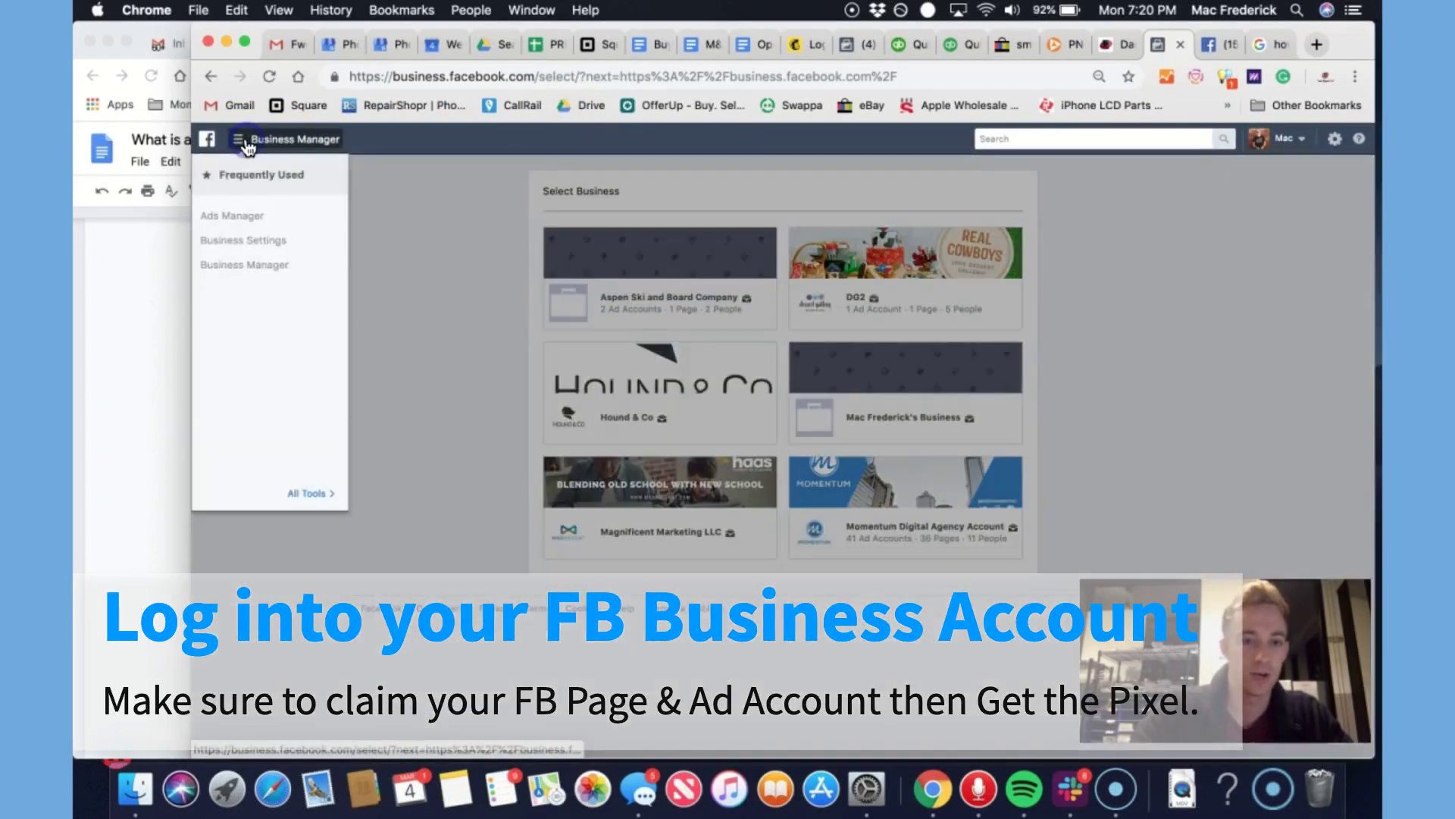
left_click(250, 240)
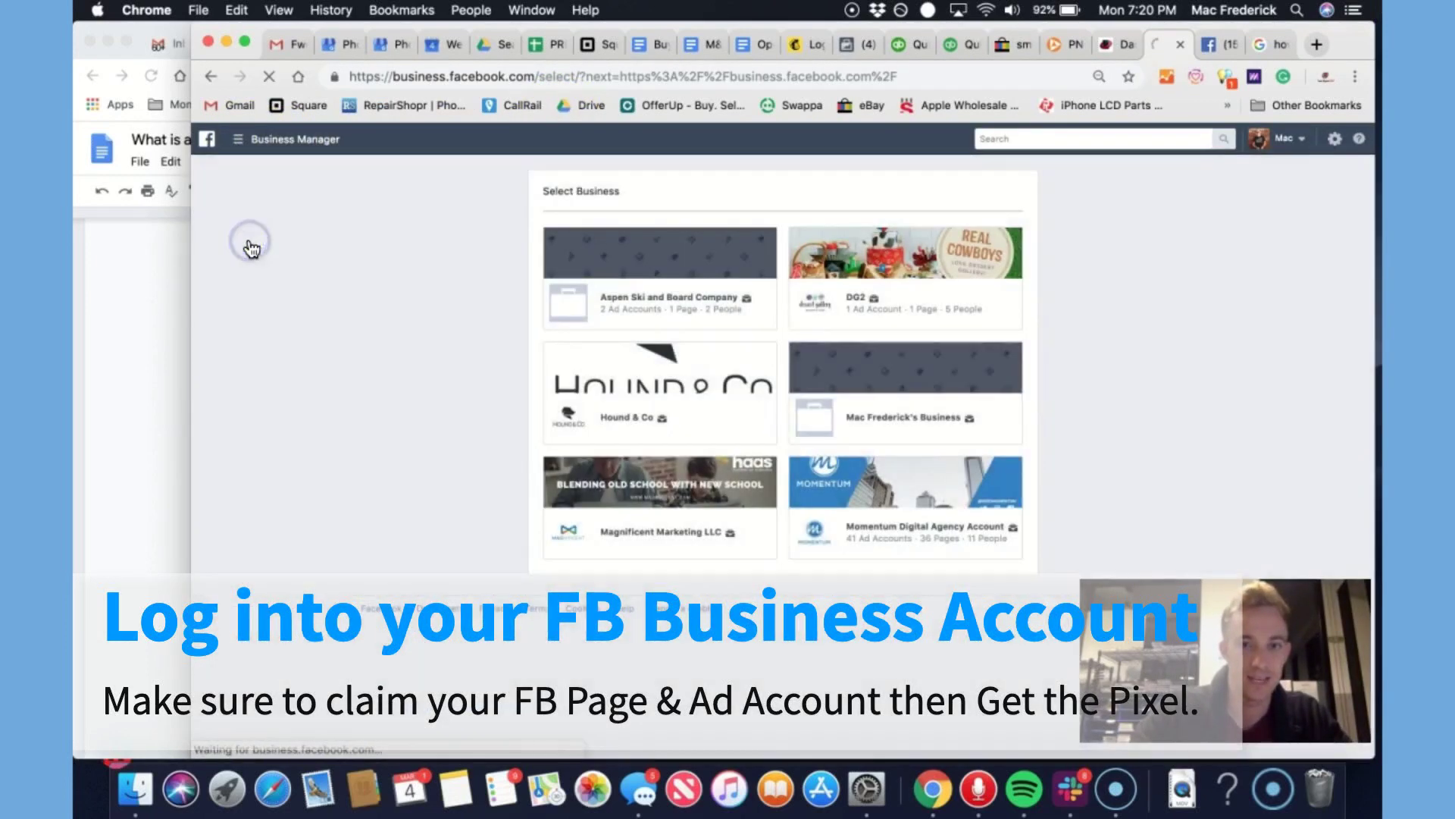
left_click(858, 522)
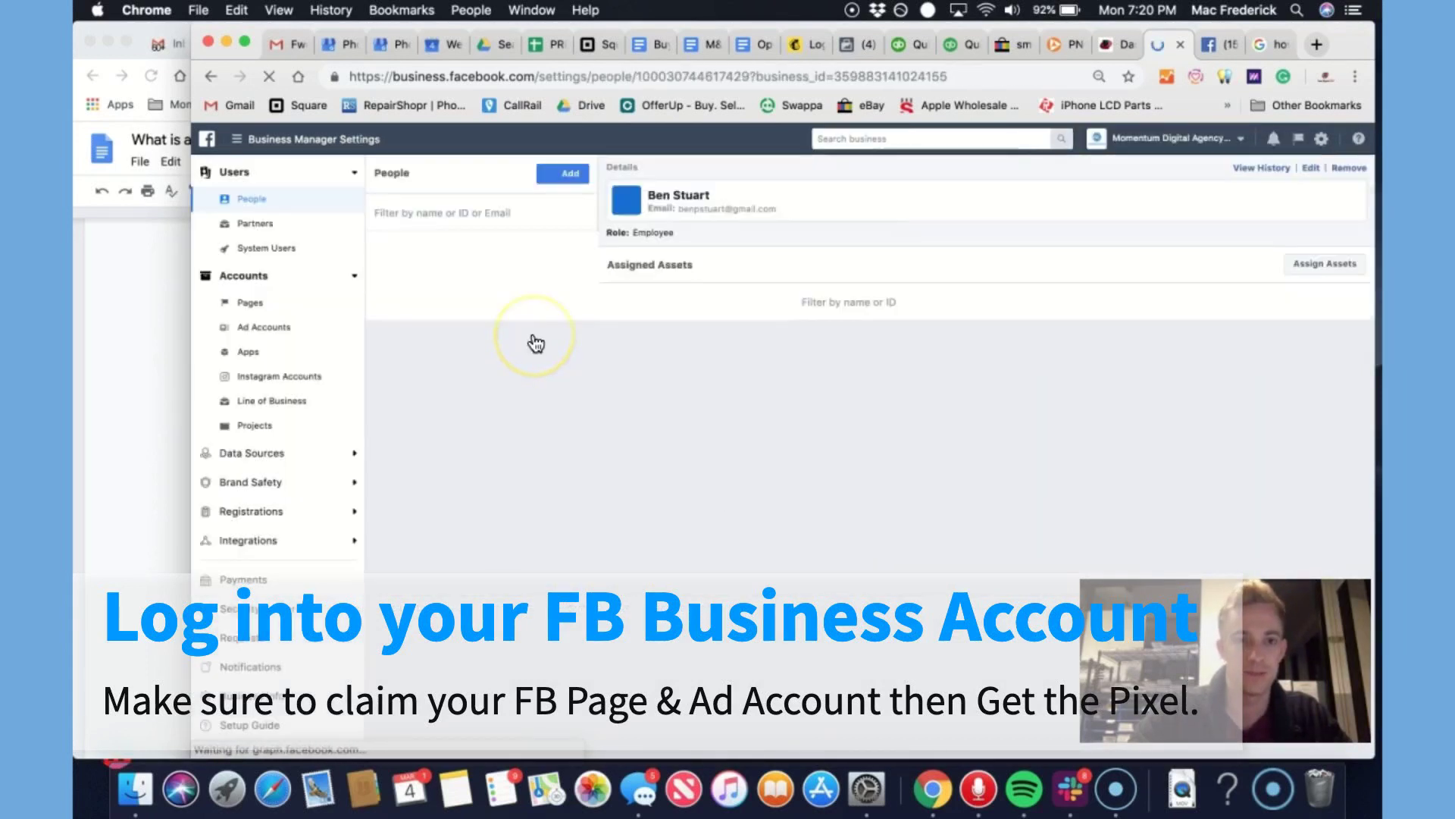
Add the existing iPad Repair Philly Page to the business account's Pages and review its assigned people
left_click(254, 302)
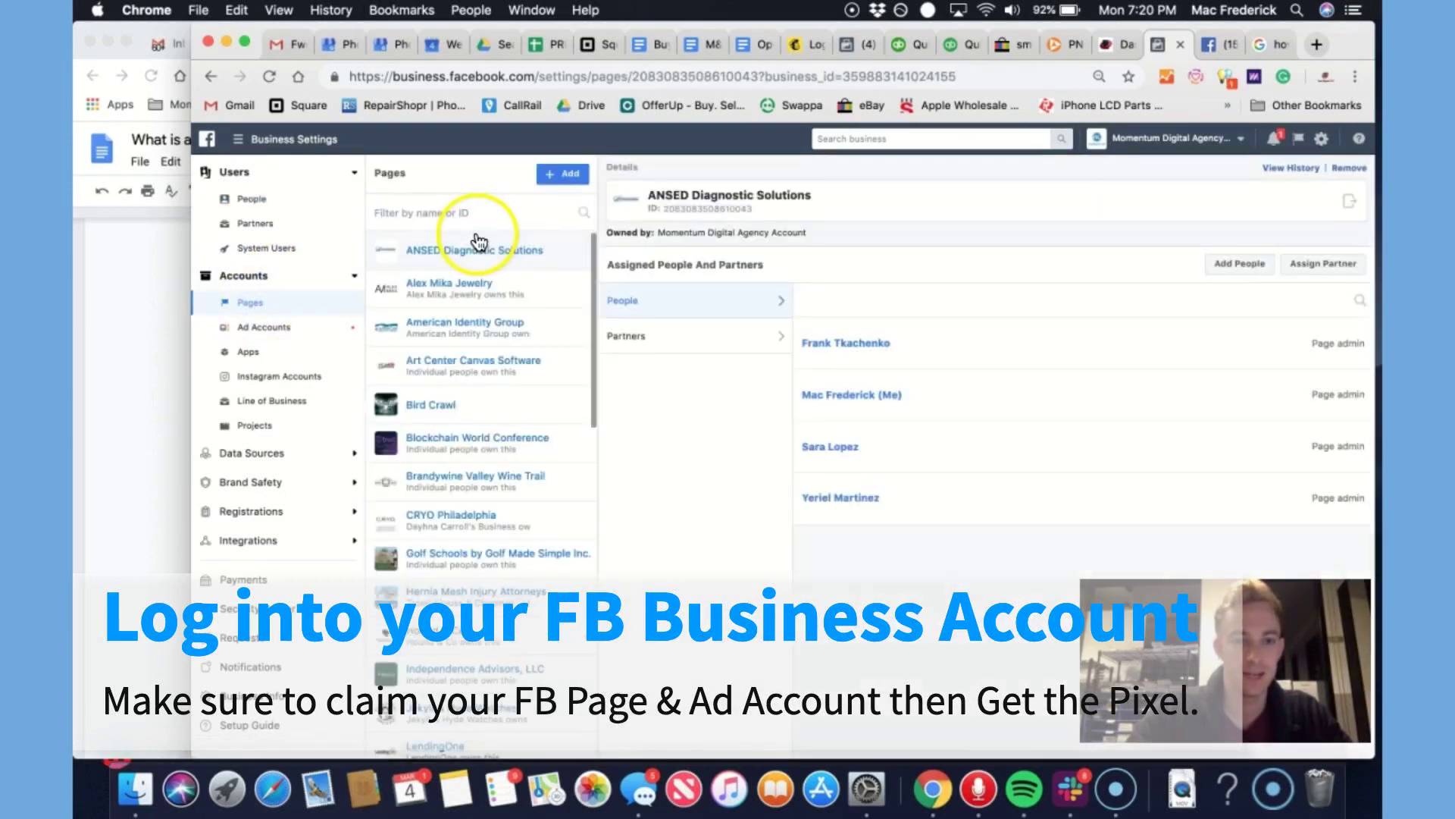
left_click(563, 173)
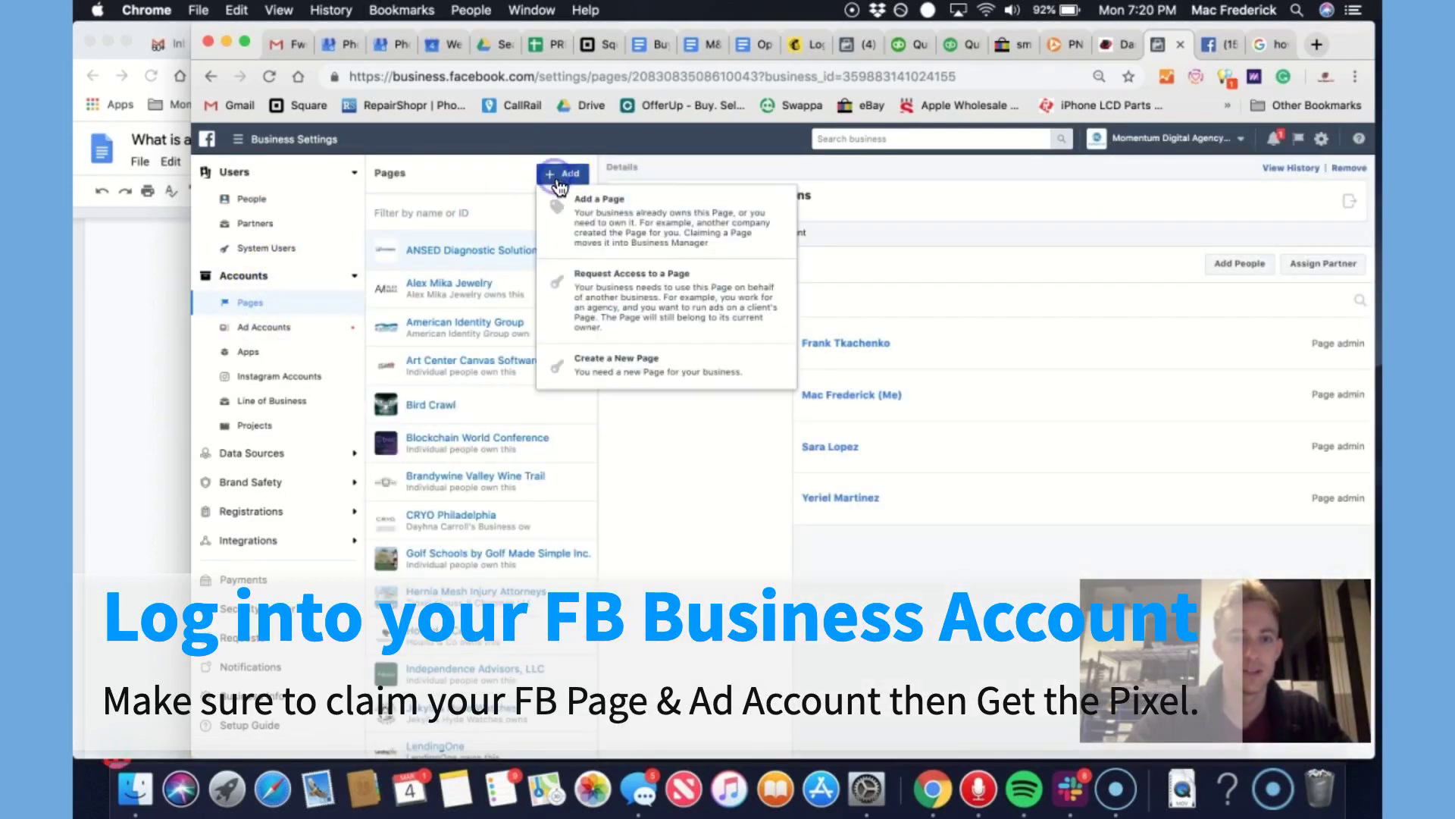
left_click(603, 233)
left_click(611, 444)
type("ipad")
left_click(635, 477)
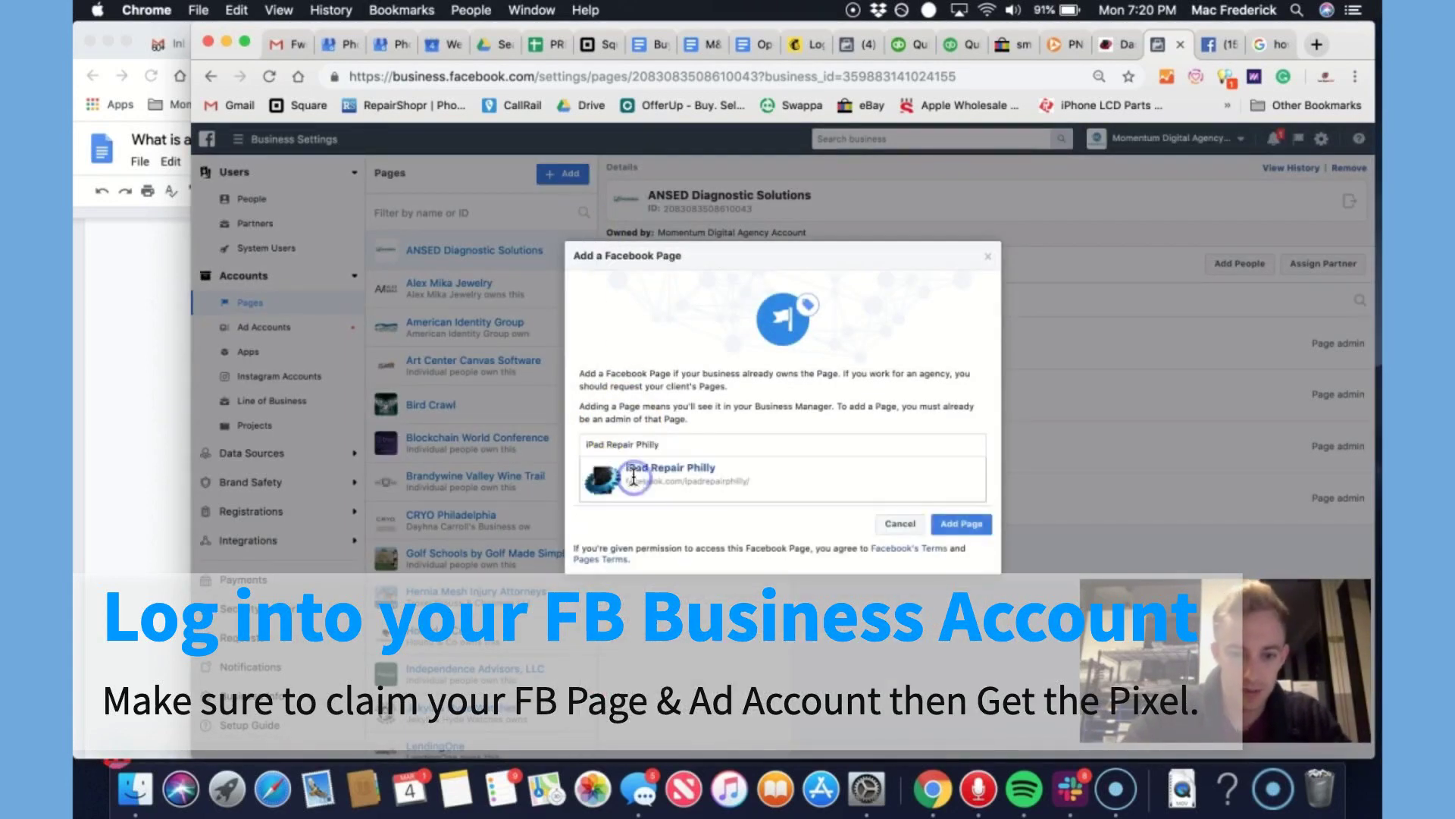
left_click(967, 525)
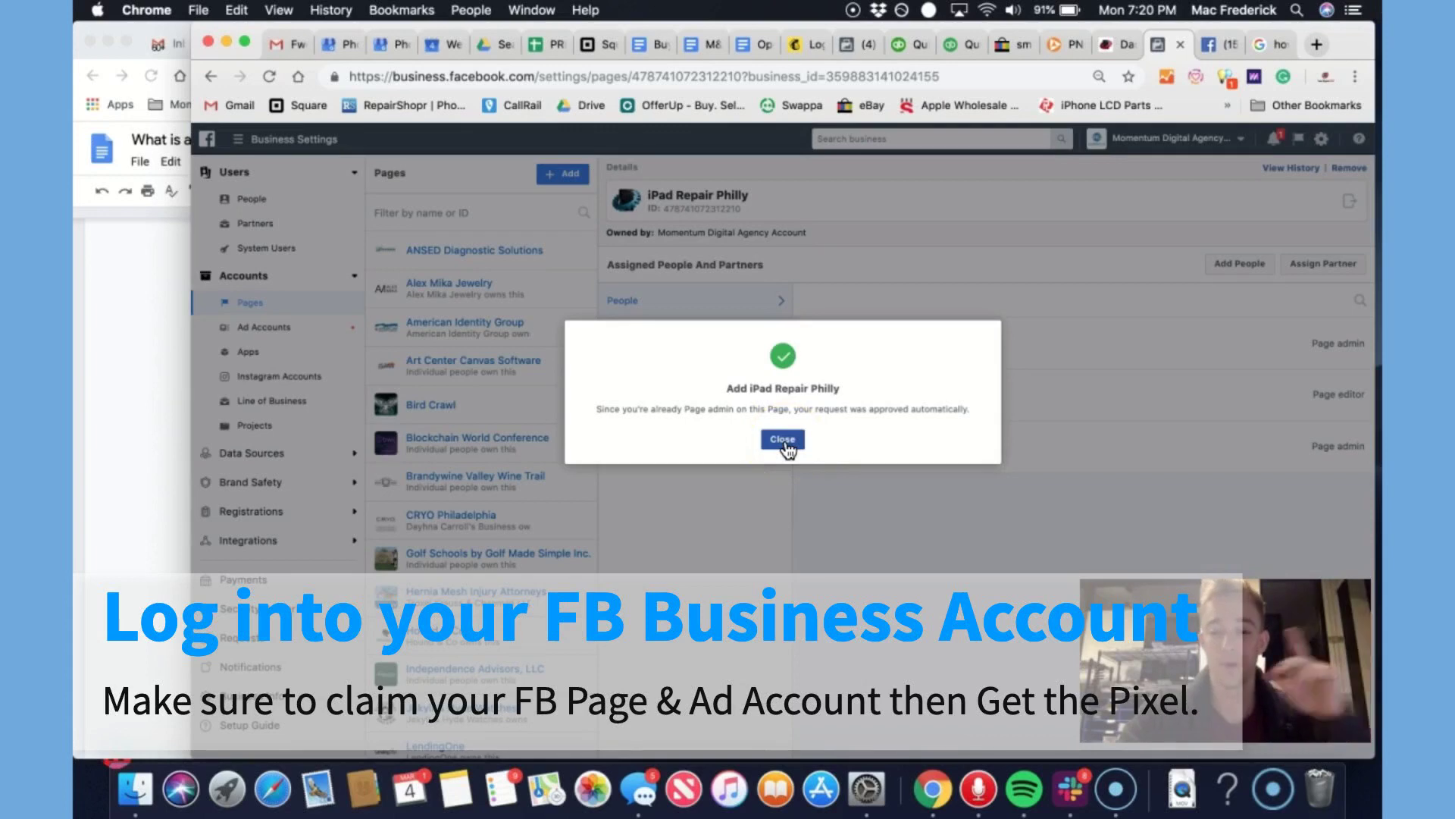
left_click(783, 439)
mouse_move(902, 385)
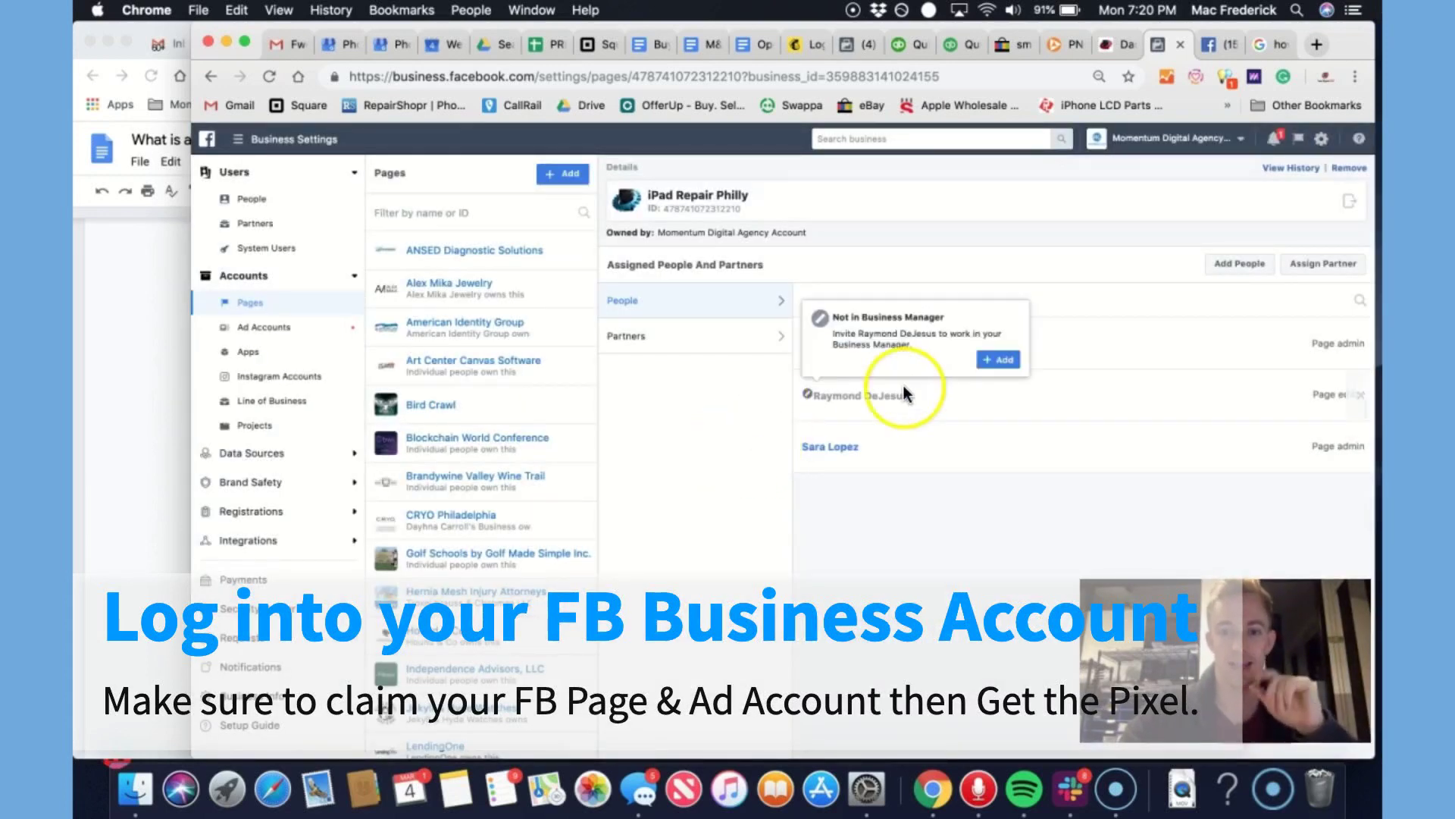
left_click(1002, 359)
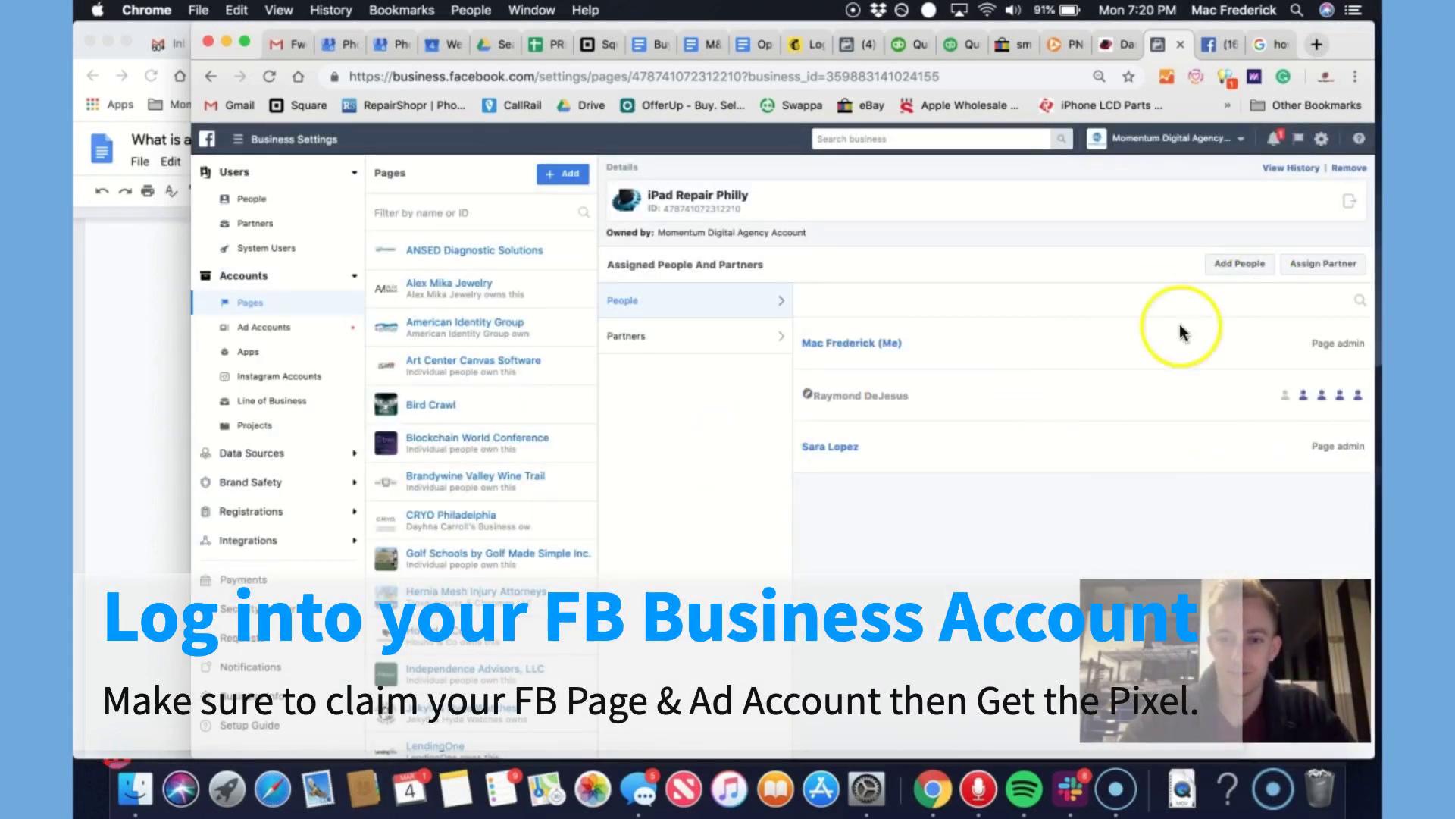
Create a new ad account named "iPad Repair Philly" with the payment method option "Add payment method later"
left_click(241, 329)
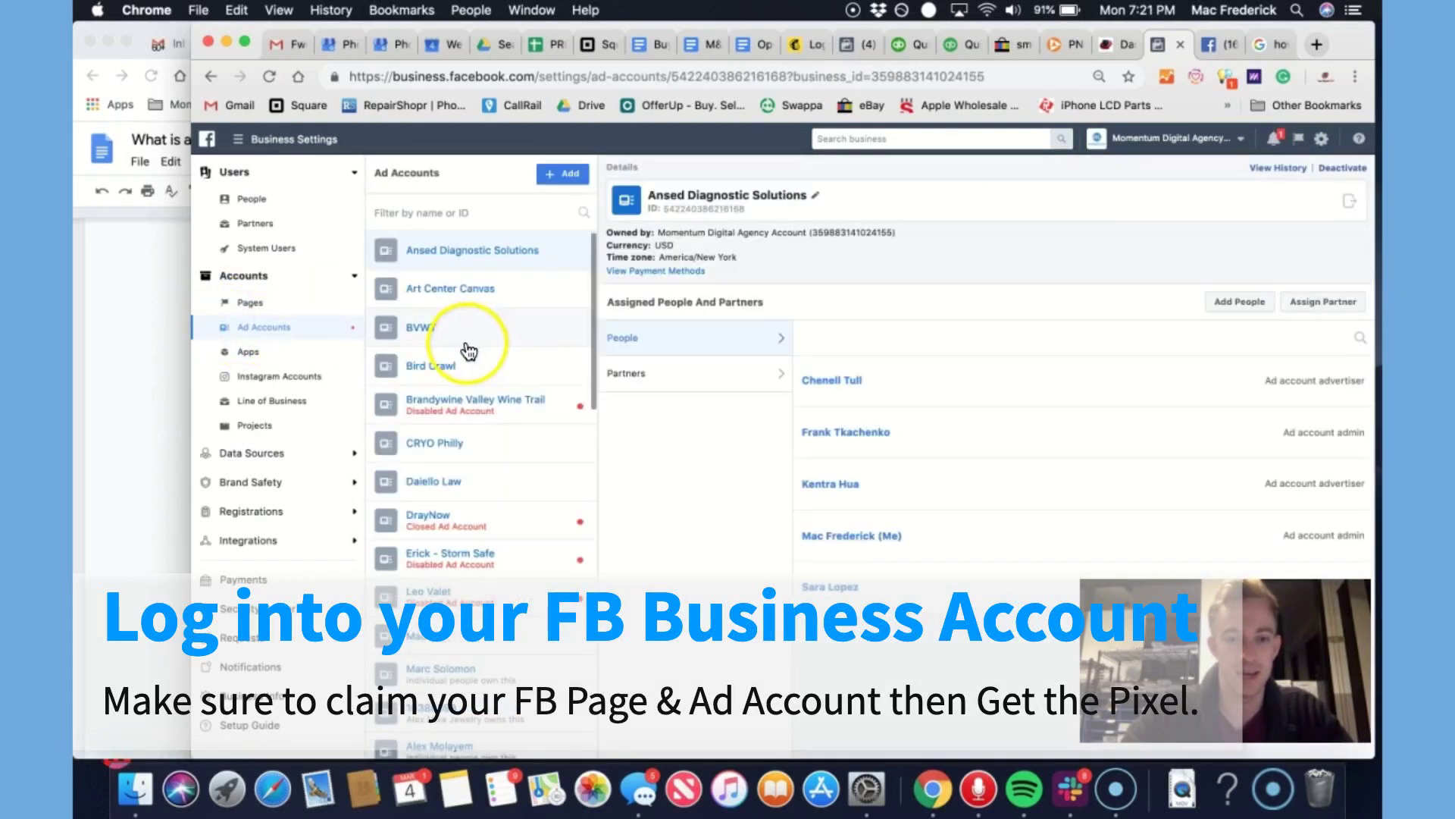
left_click(562, 173)
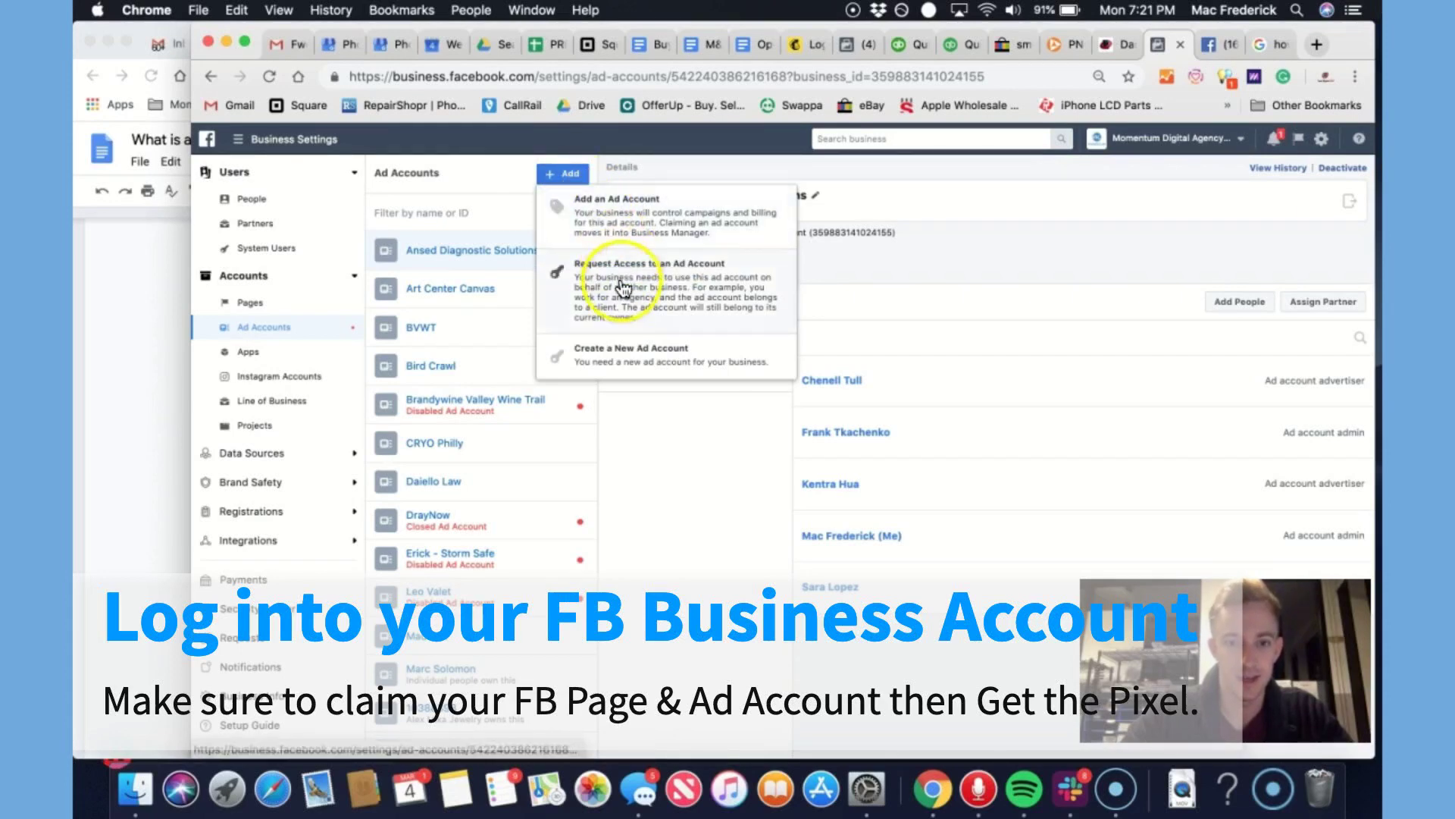
left_click(614, 357)
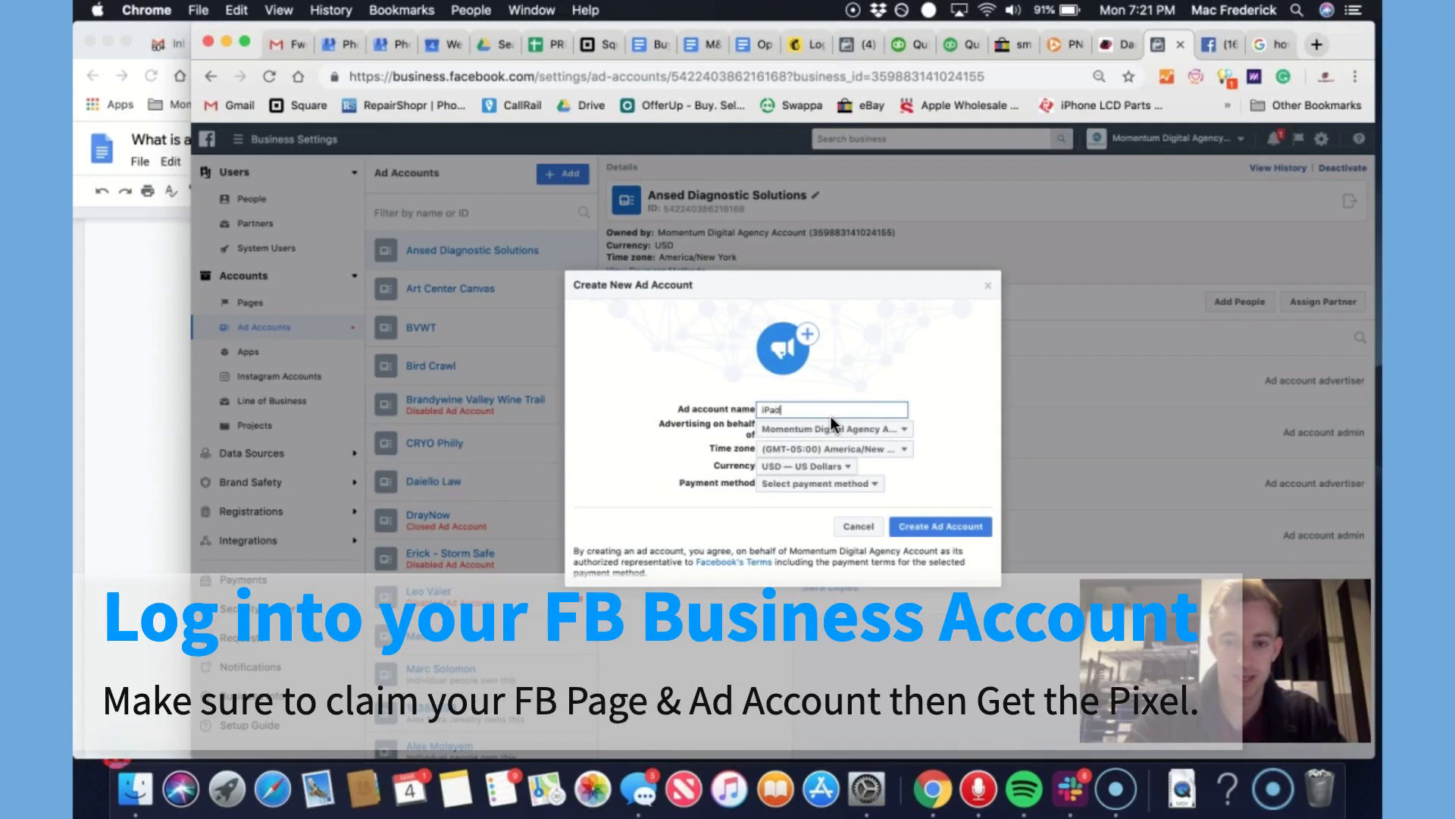
type("iPad Repair Philly")
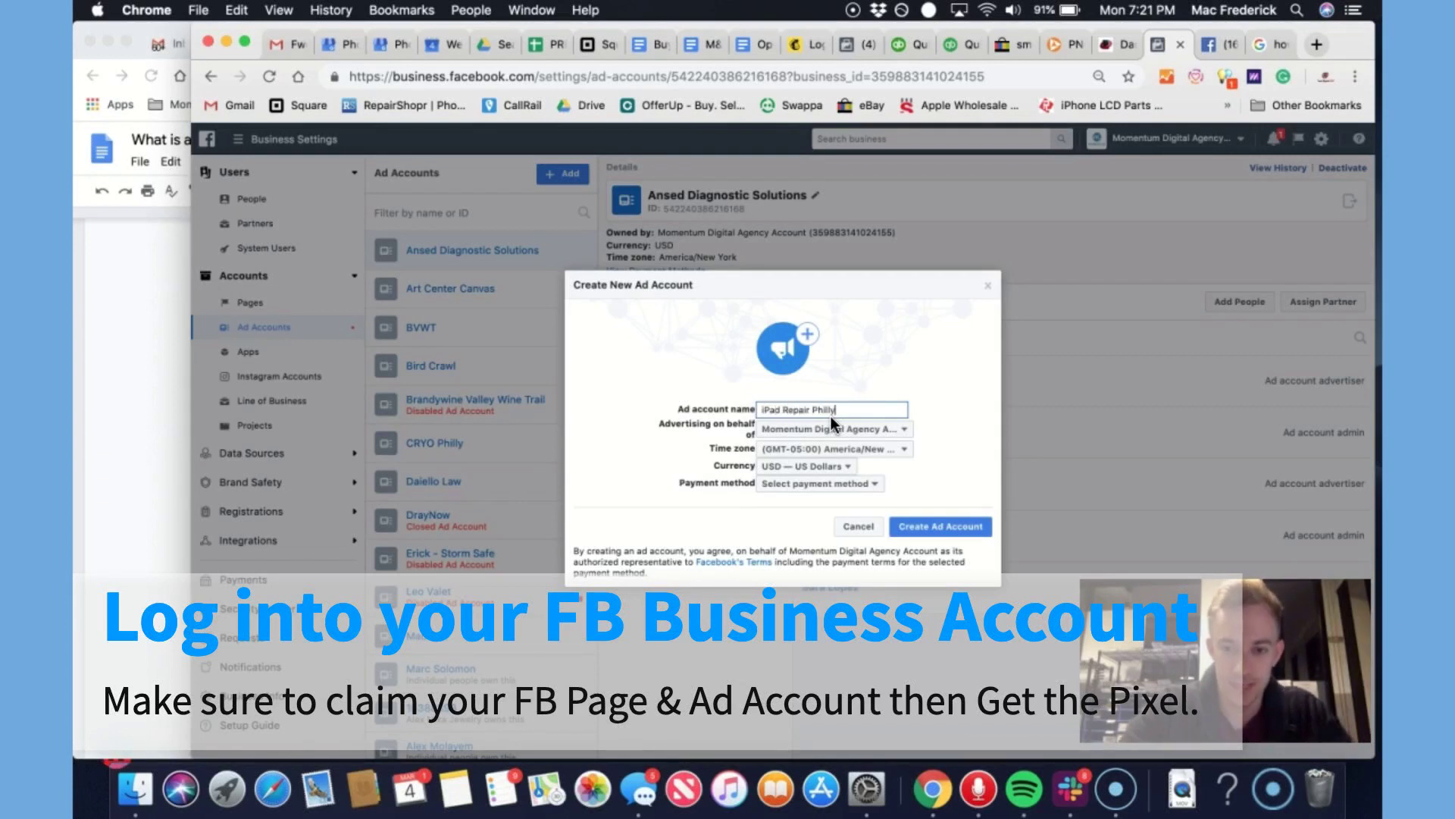
left_click(855, 491)
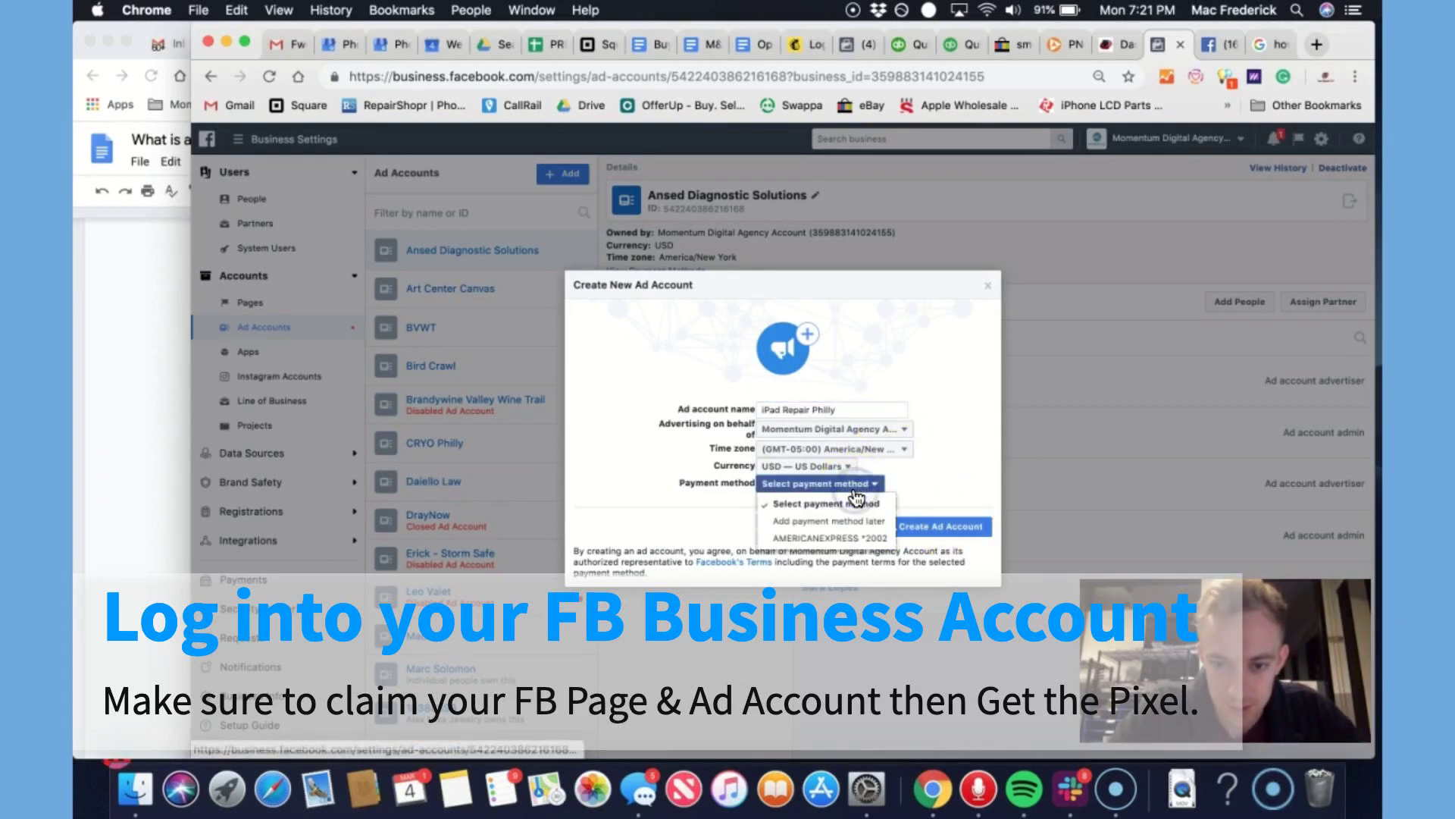
left_click(847, 520)
left_click(932, 531)
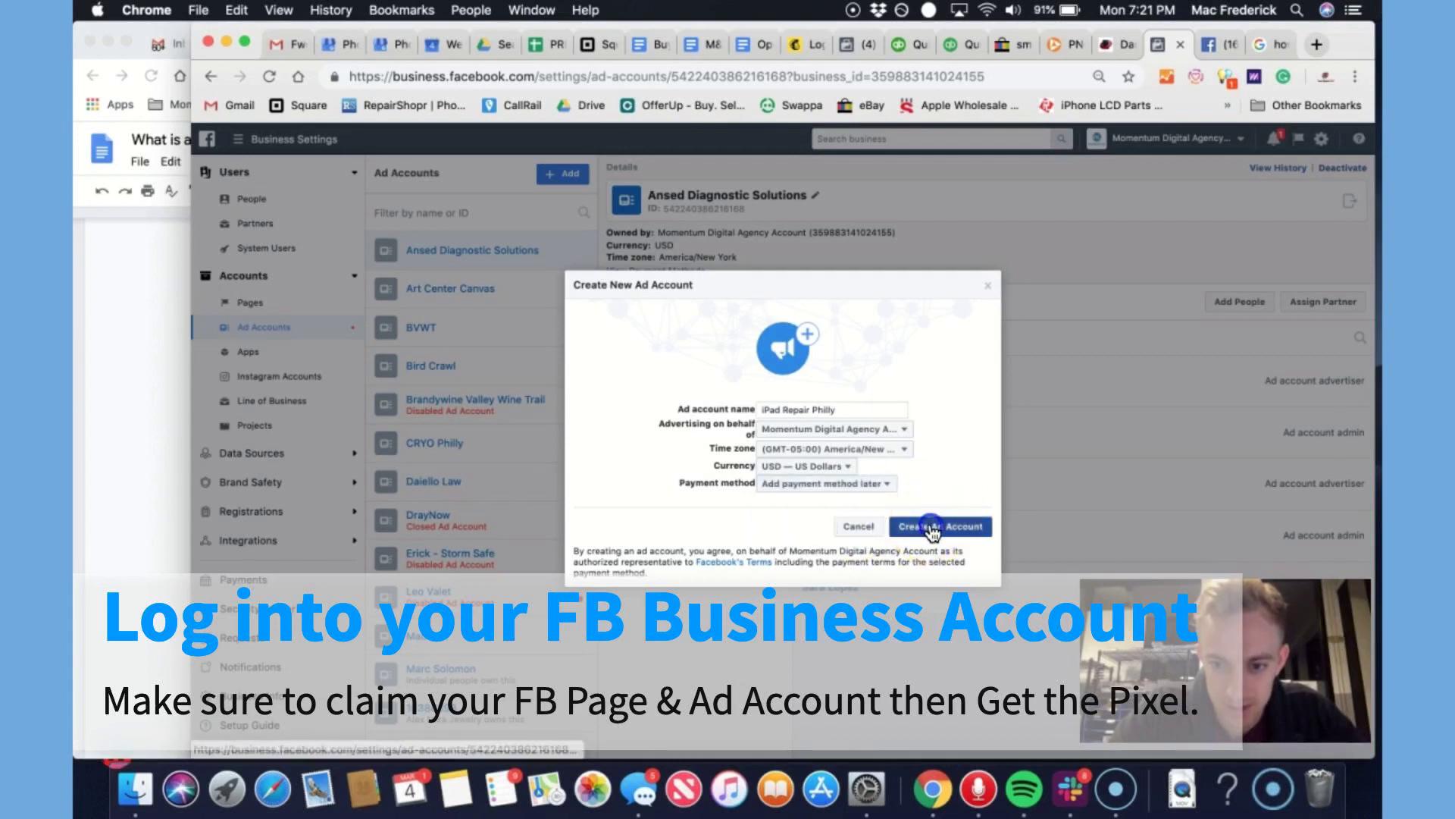
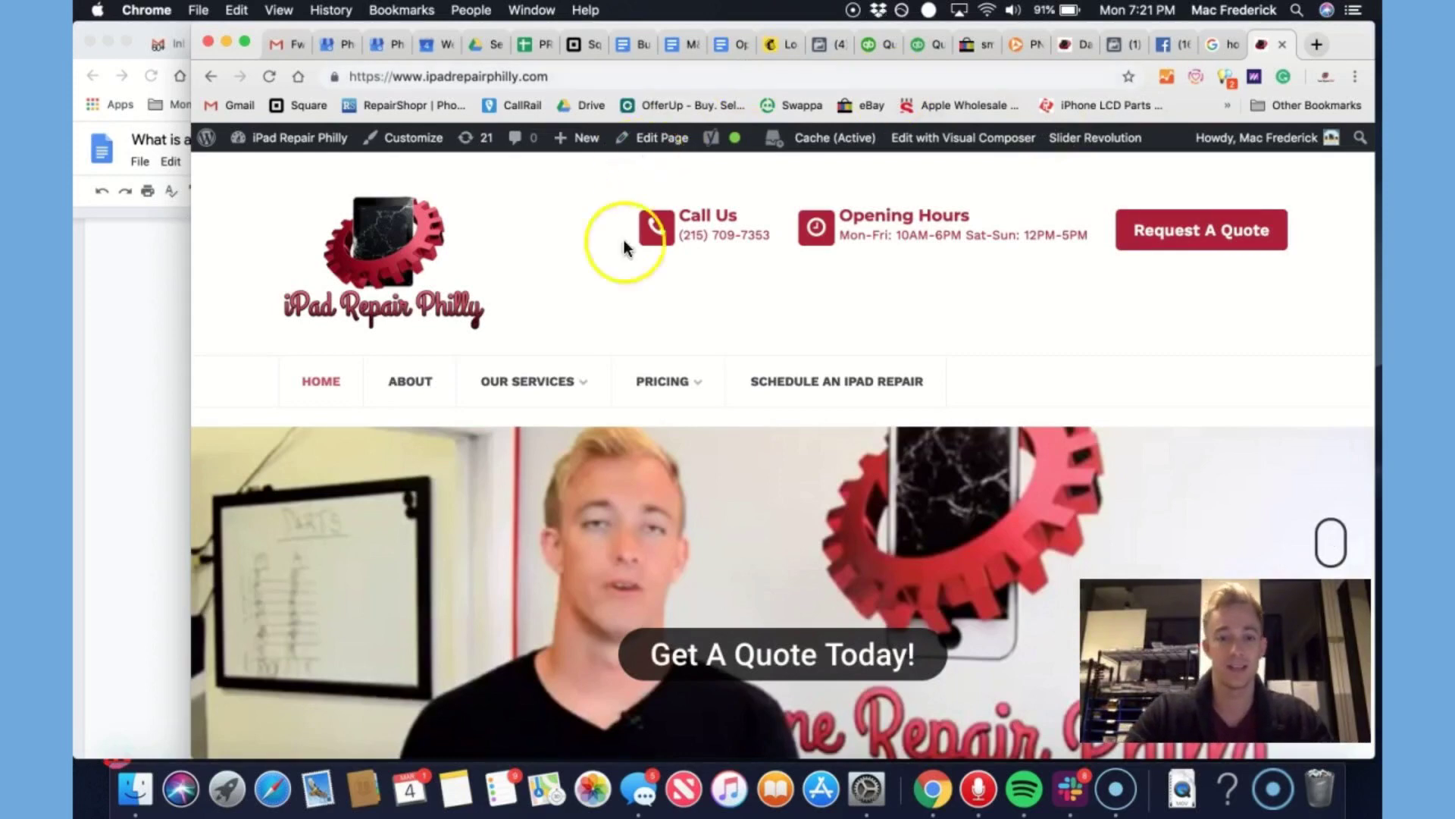
Look over the iPad Repair Philly homepage down to the contact details and return to its header
scroll(629, 257, "down", 4)
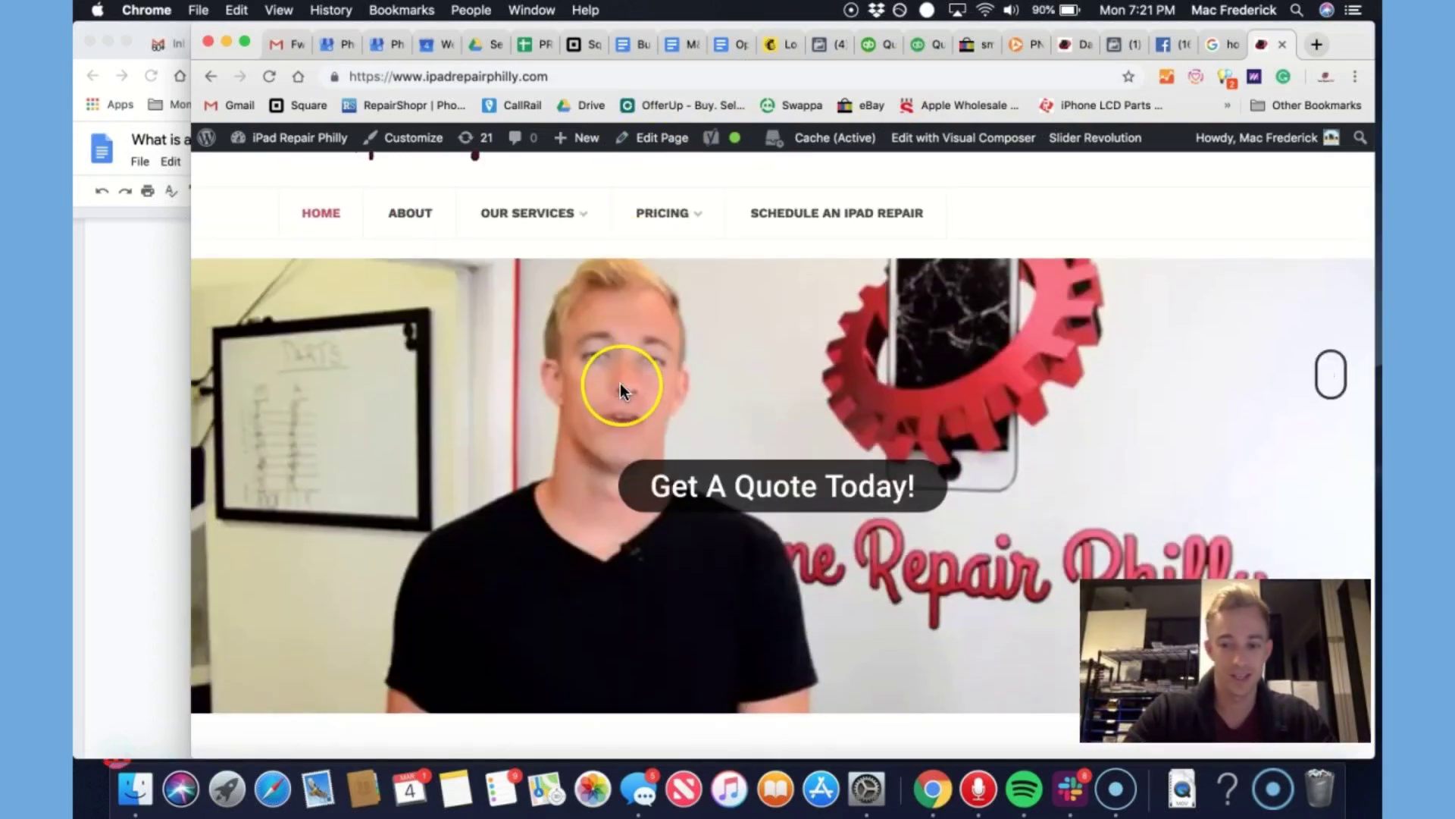
scroll(620, 384, "down", 3)
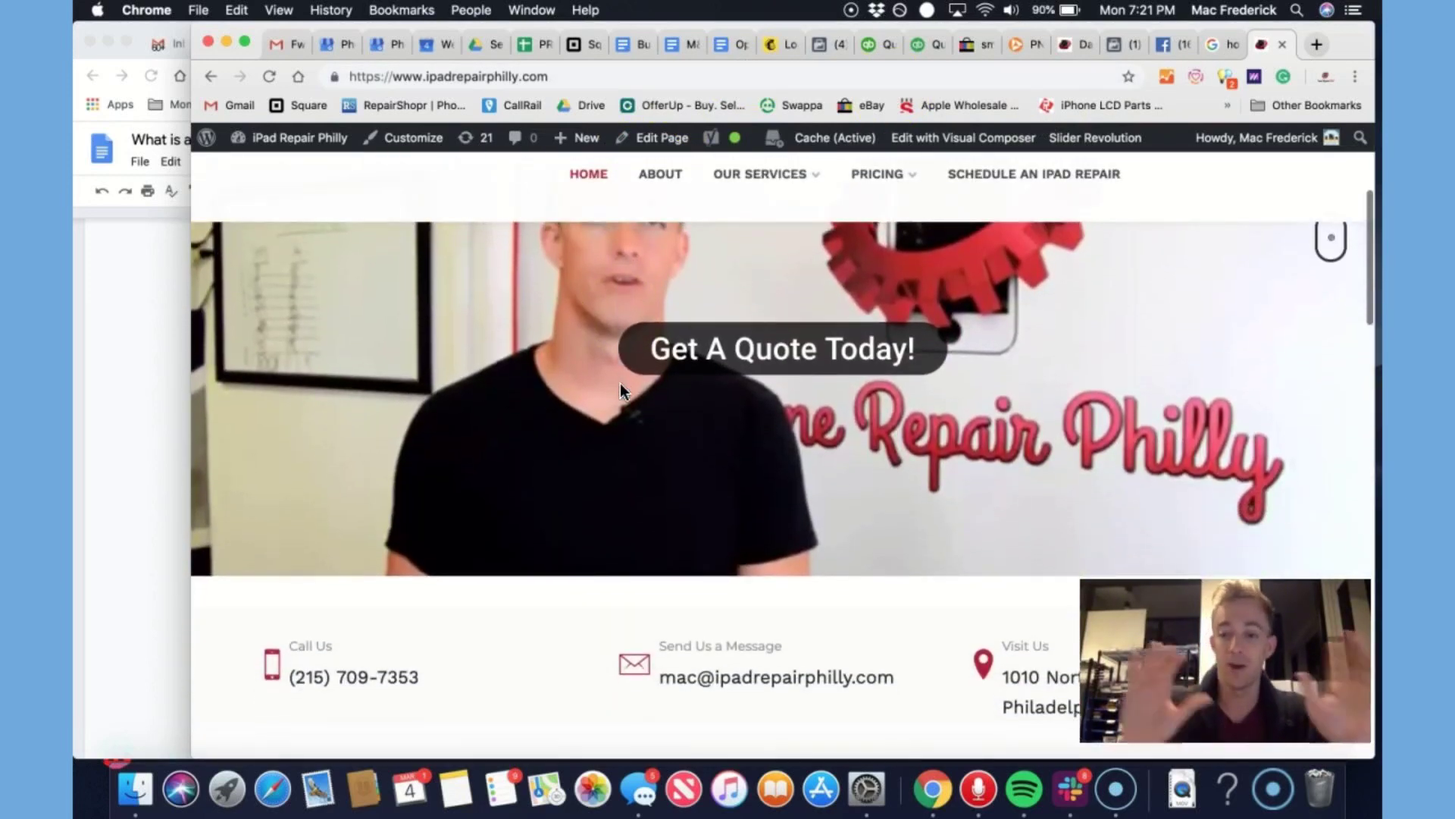
scroll(620, 384, "down", 3)
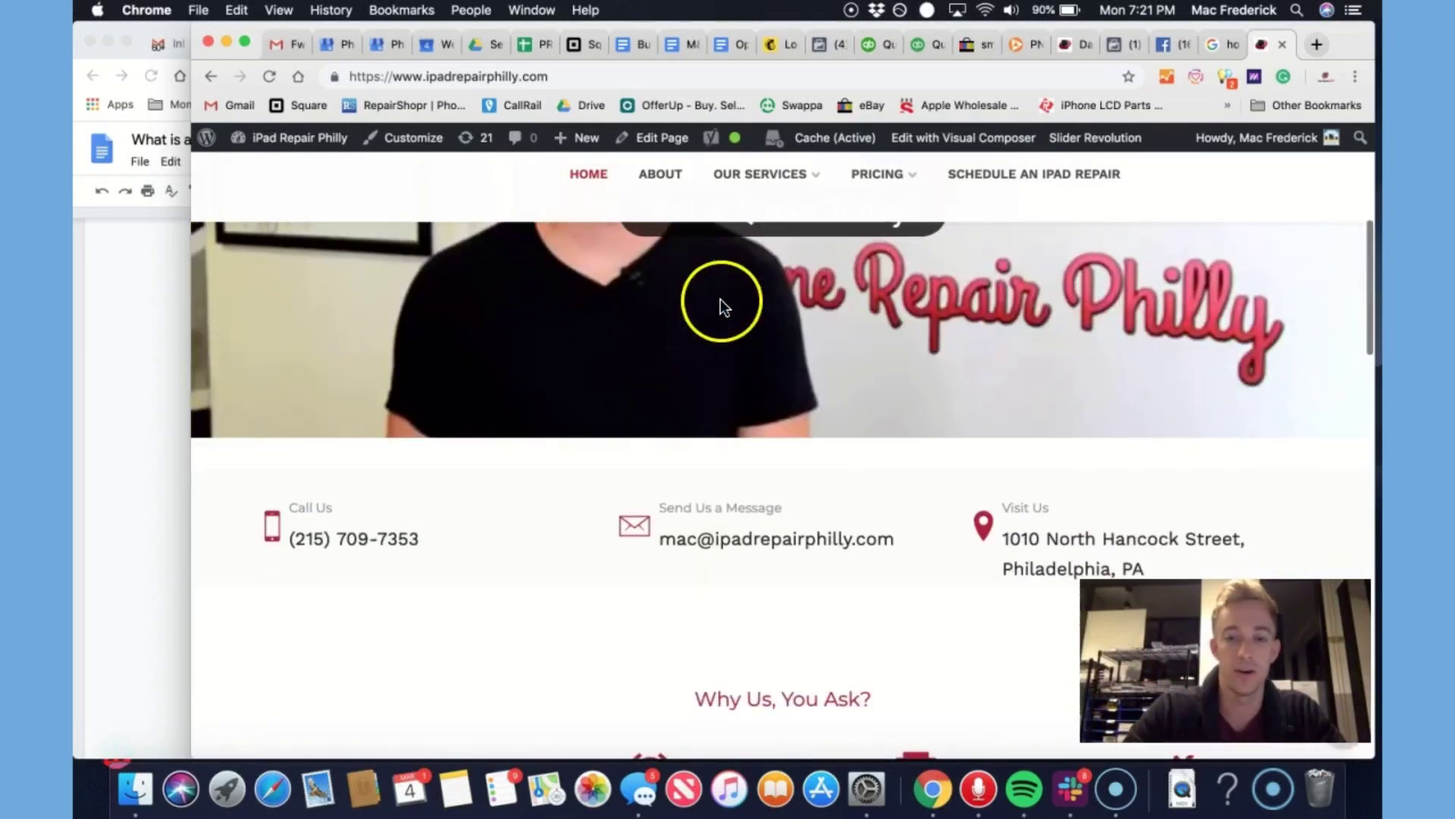
scroll(740, 409, "up", 10)
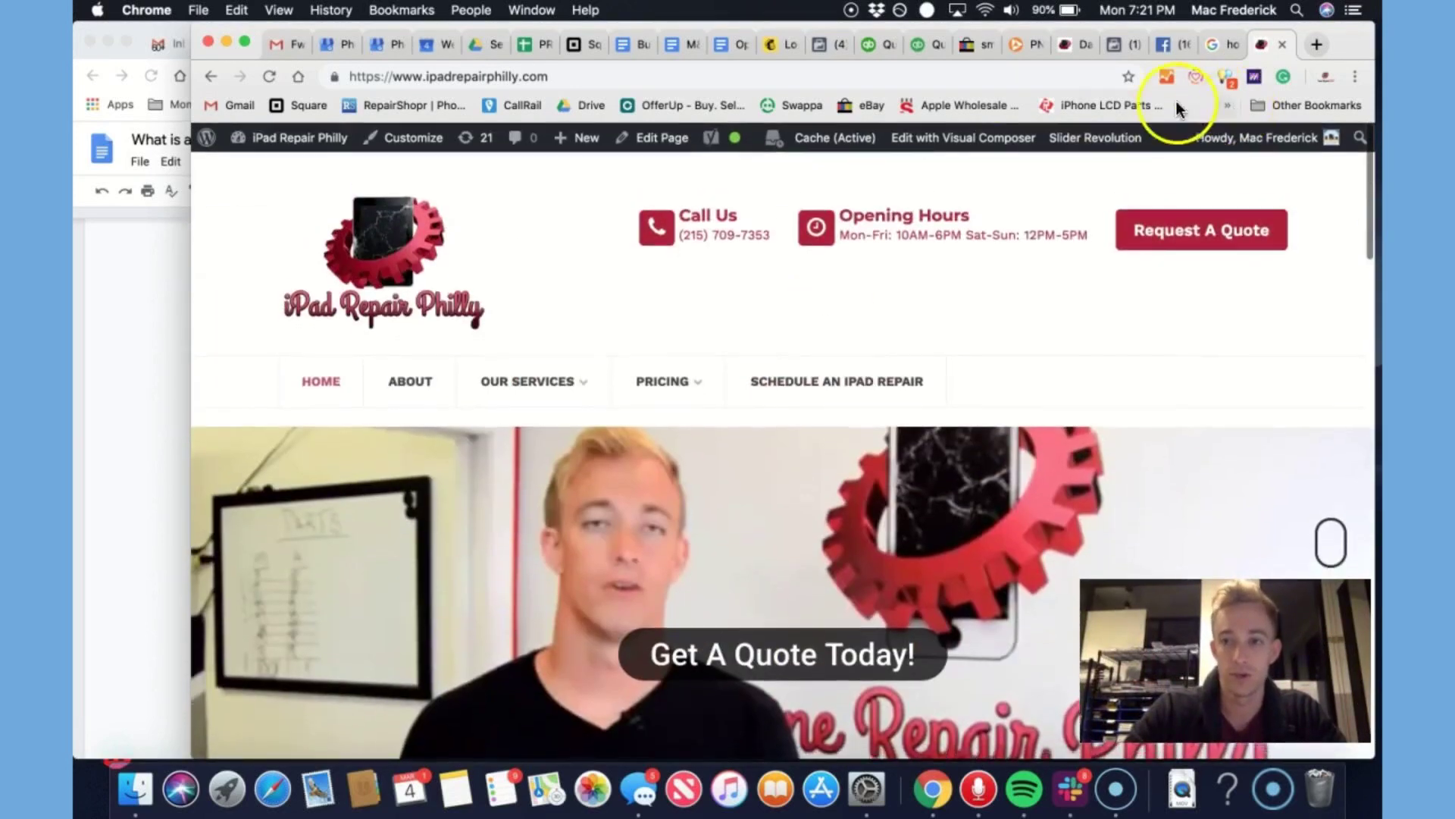
Check ipadrepairphilly.com with Facebook Pixel Helper in the other browser window, and show the About Facebook Pixel help article
left_click(98, 308)
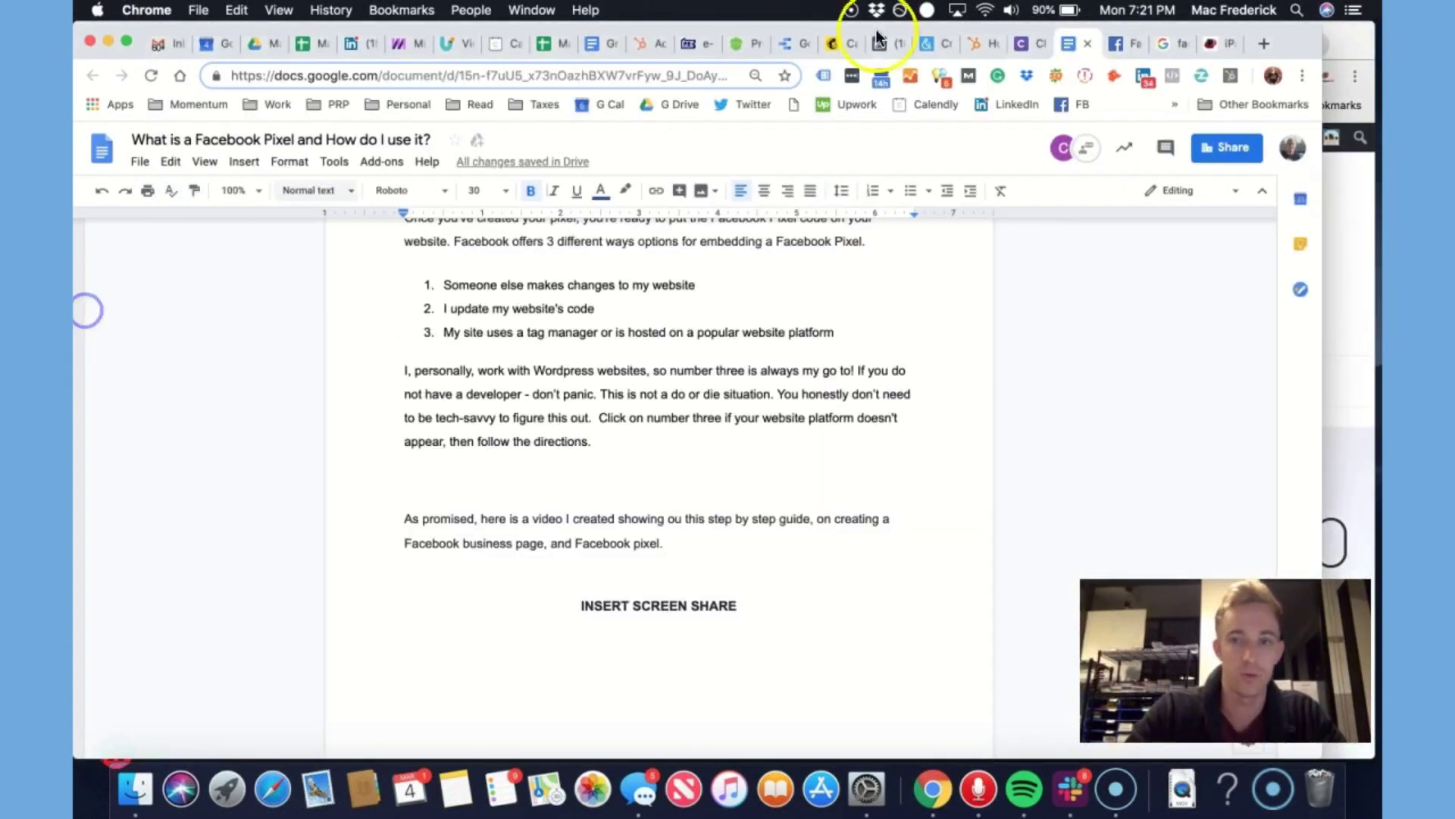
left_click(1220, 43)
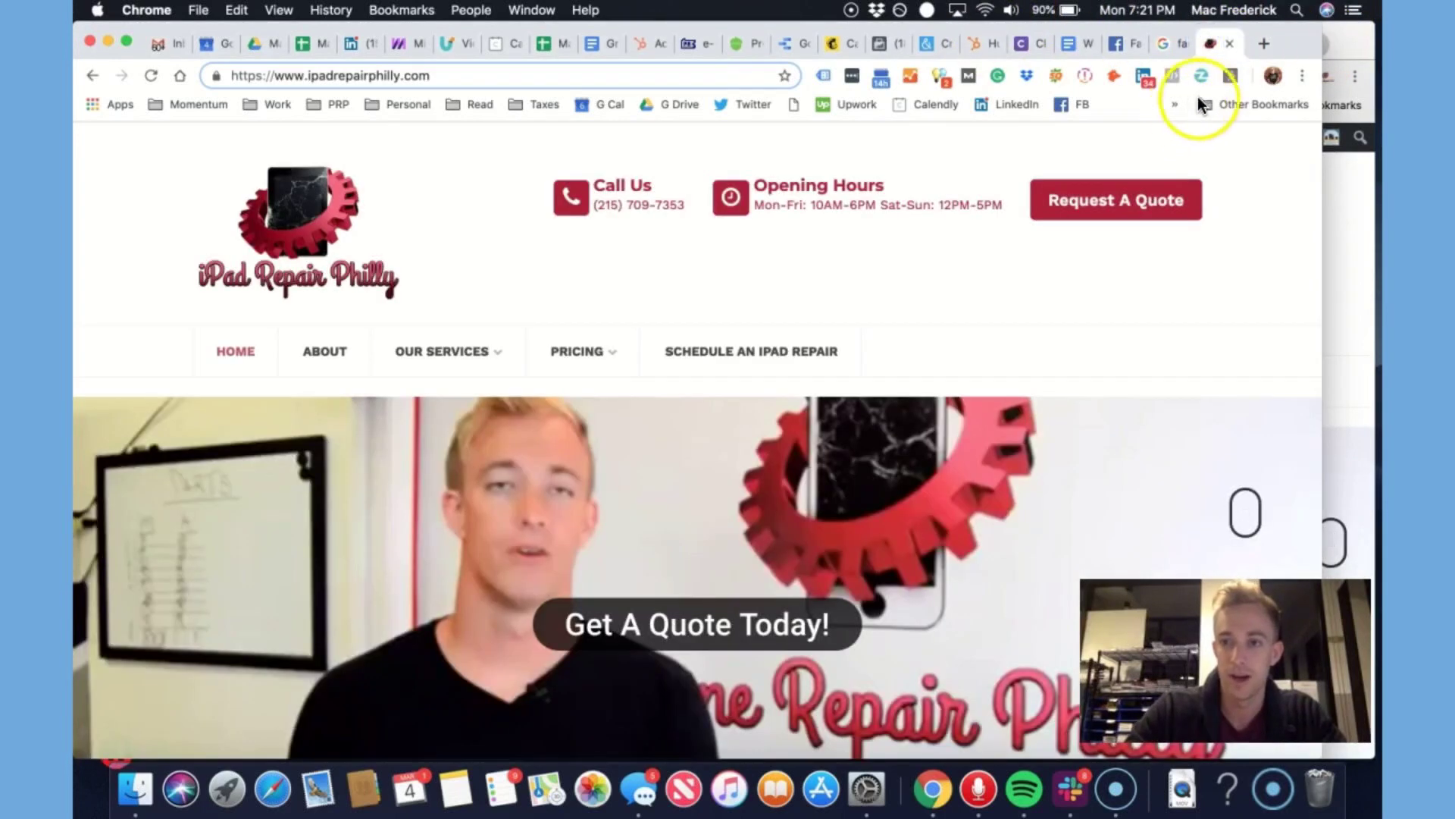
left_click(1170, 76)
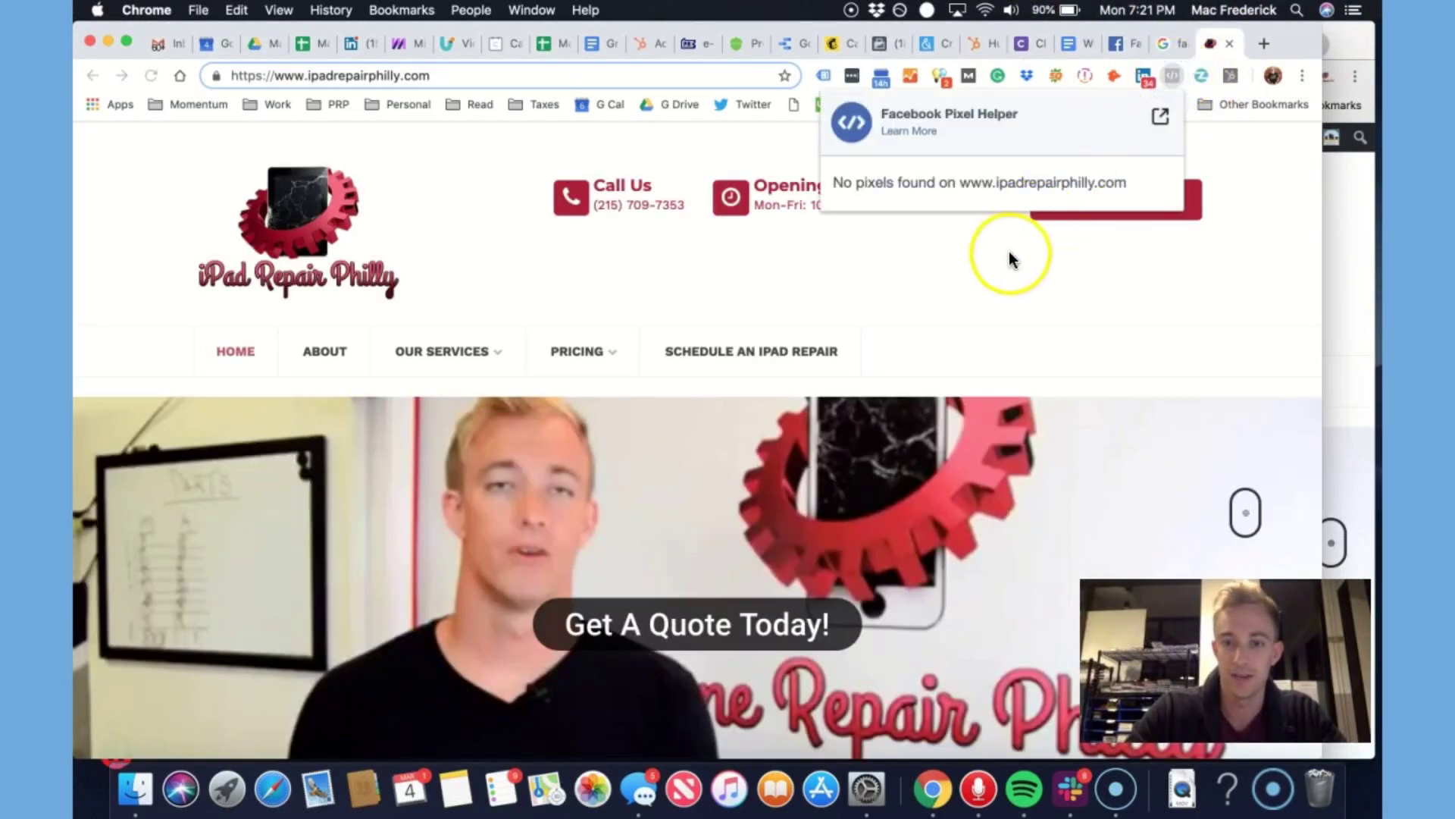
left_click(984, 272)
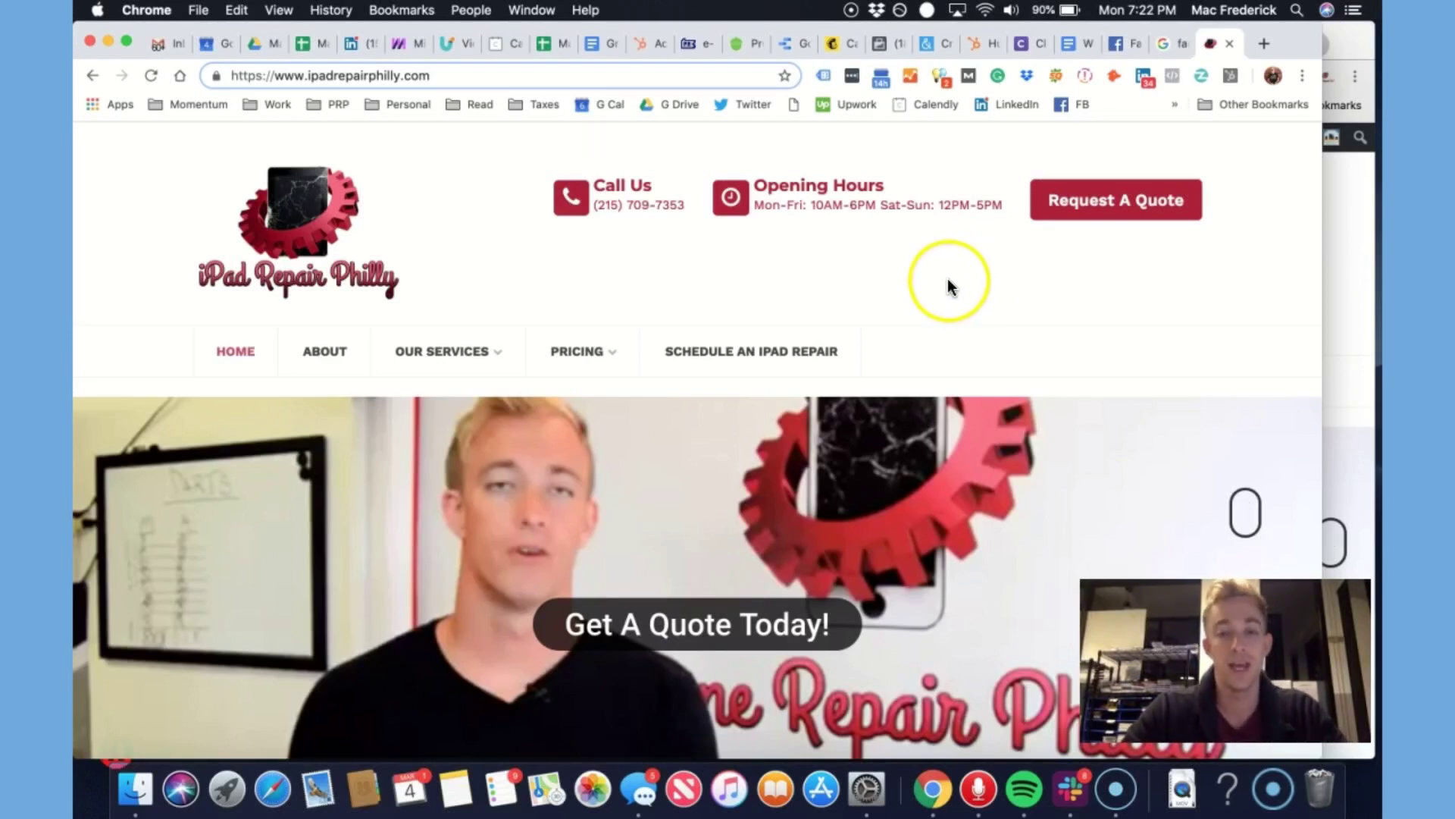
left_click(1116, 43)
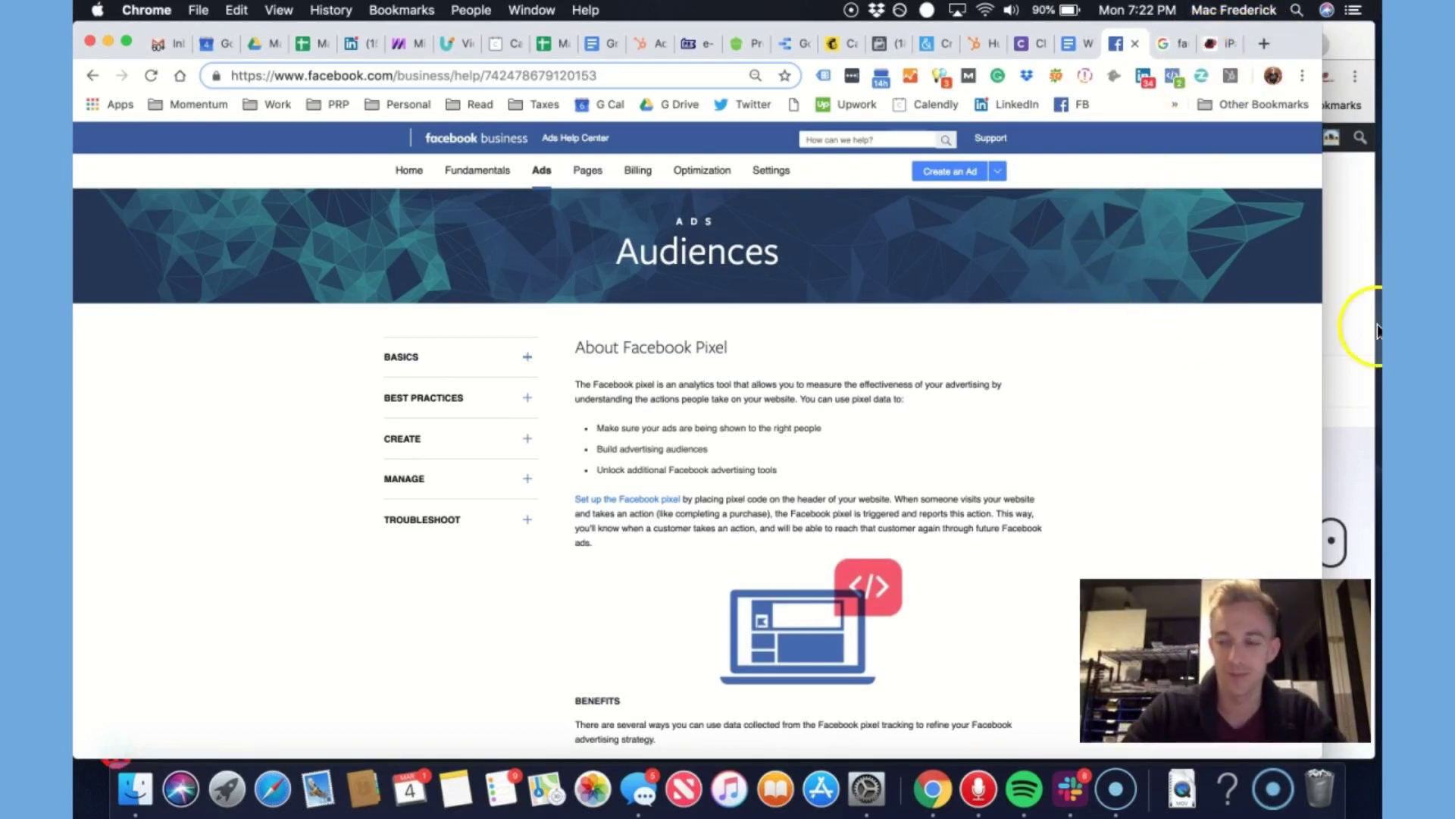
Return to Facebook Business Settings in the front-end site's browser window and open Pixels in Events Manager
left_click(1352, 335)
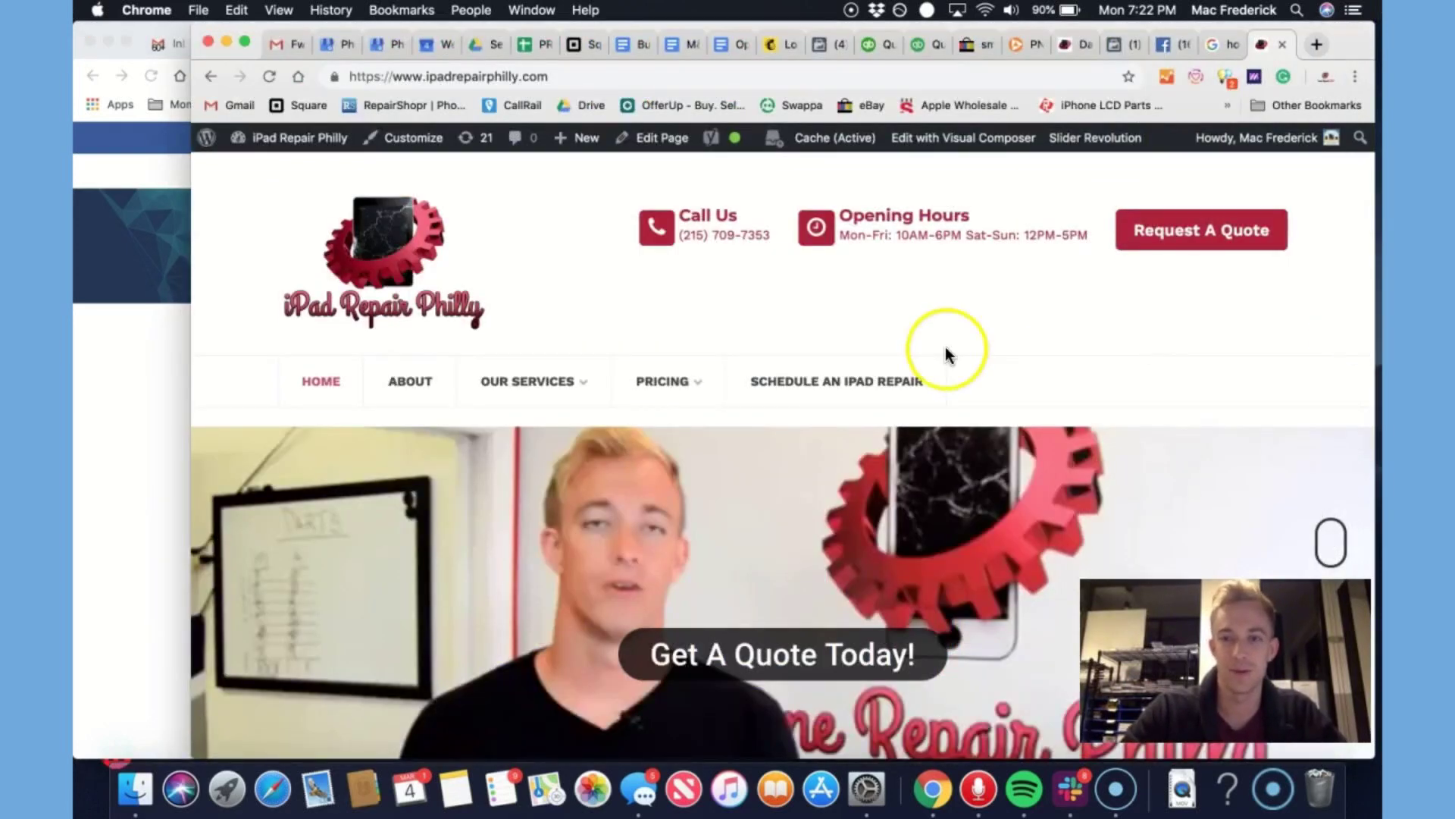
left_click(1116, 48)
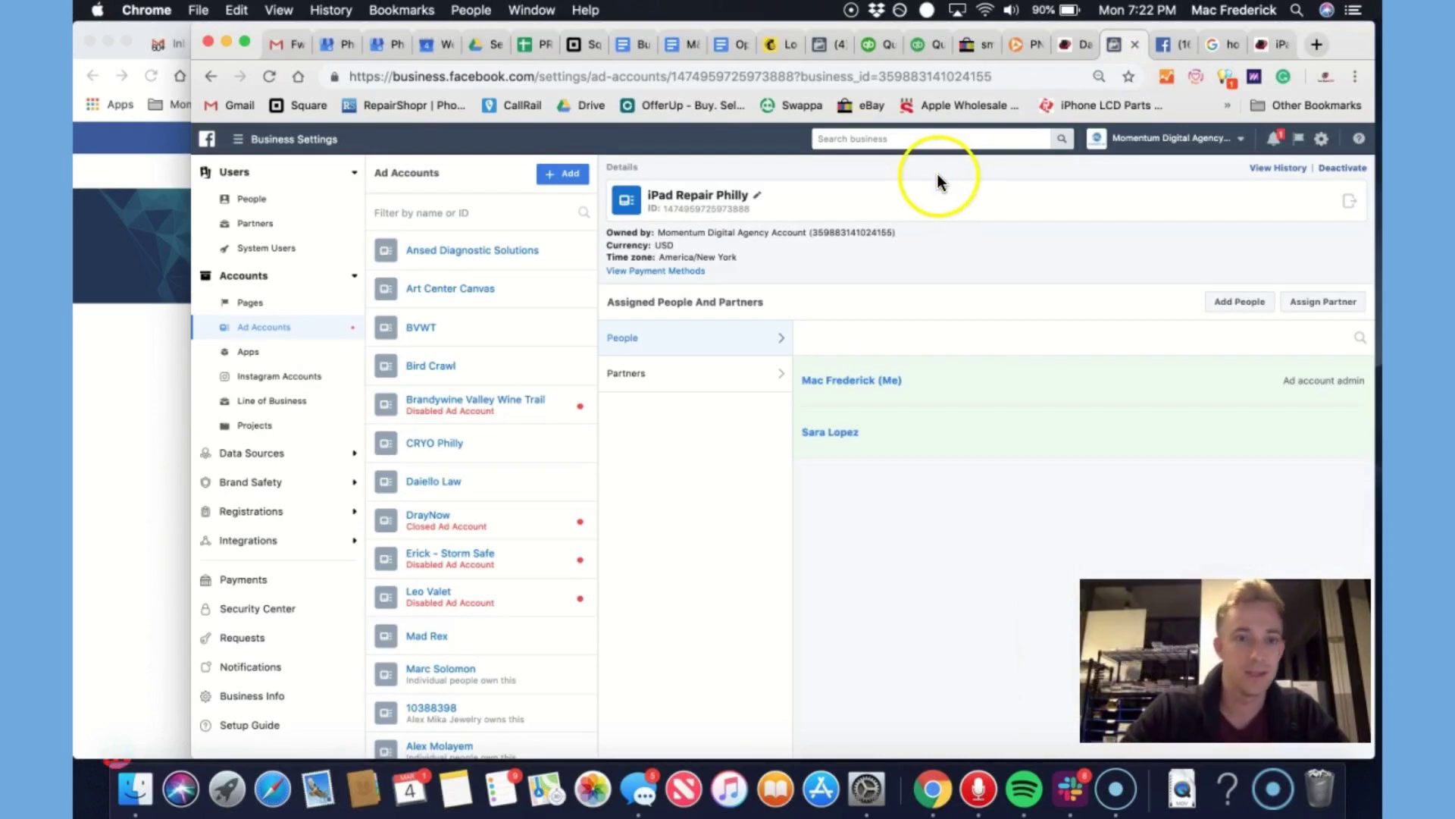
left_click(238, 138)
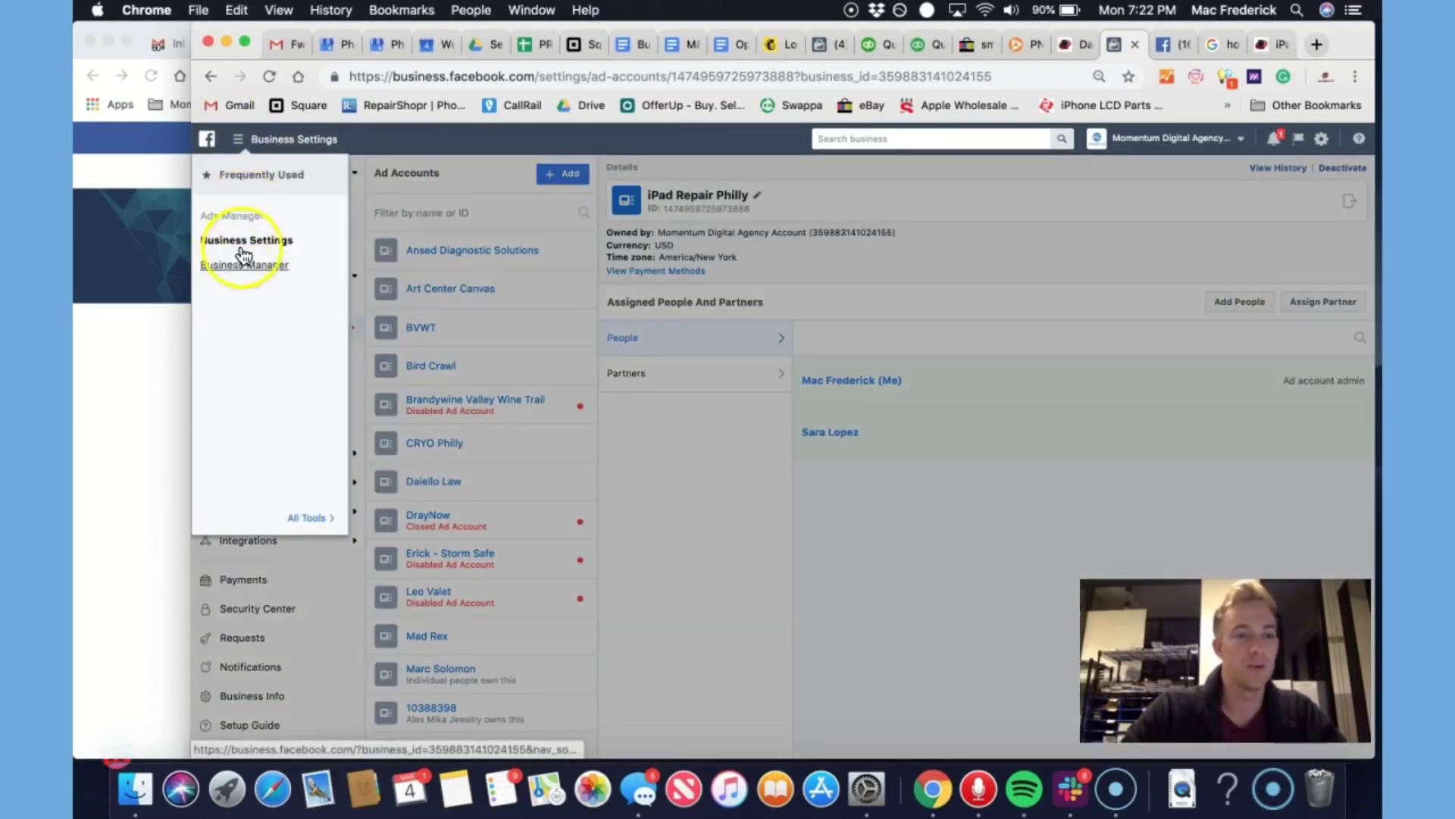
left_click(308, 516)
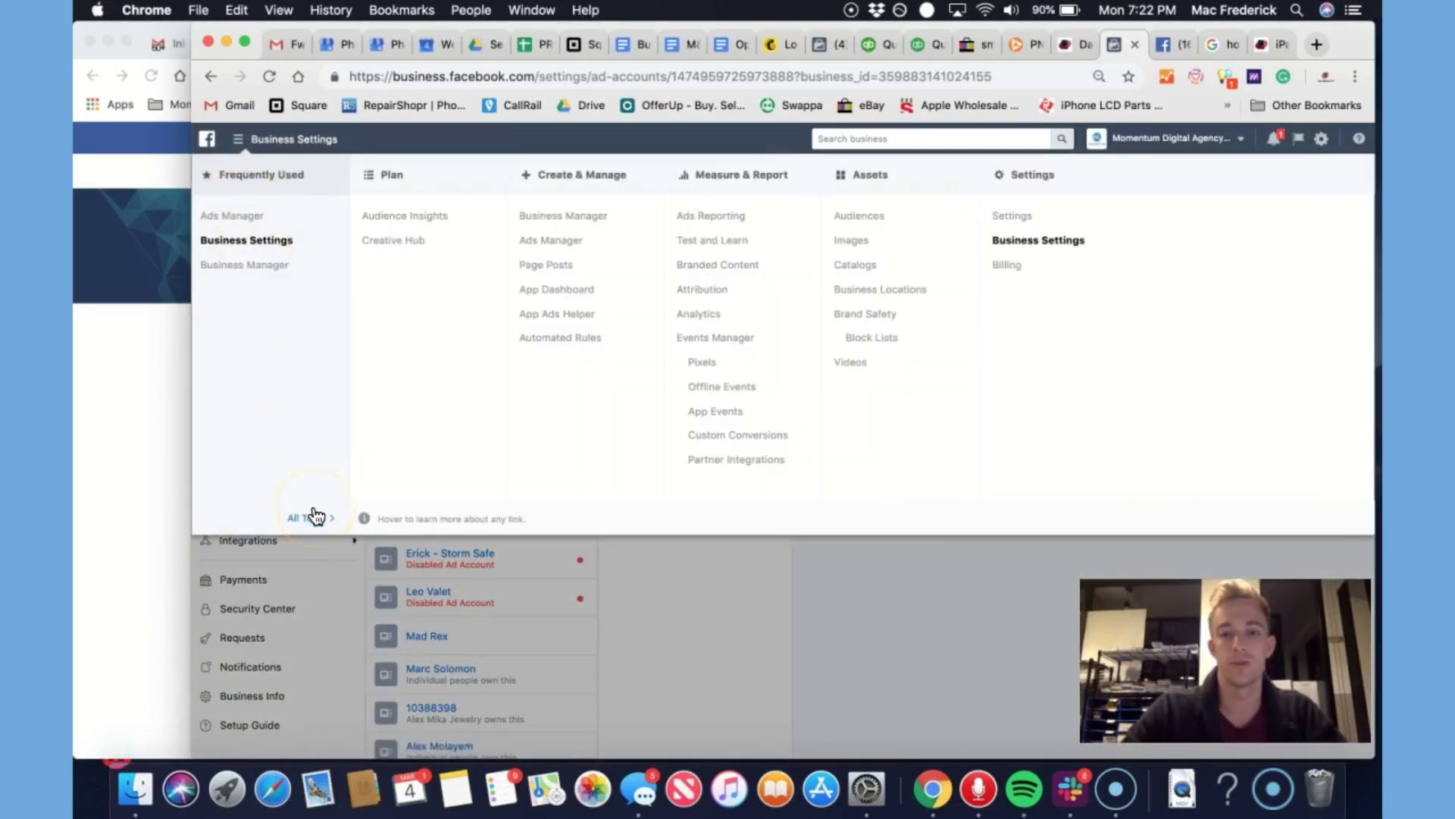
left_click(714, 366)
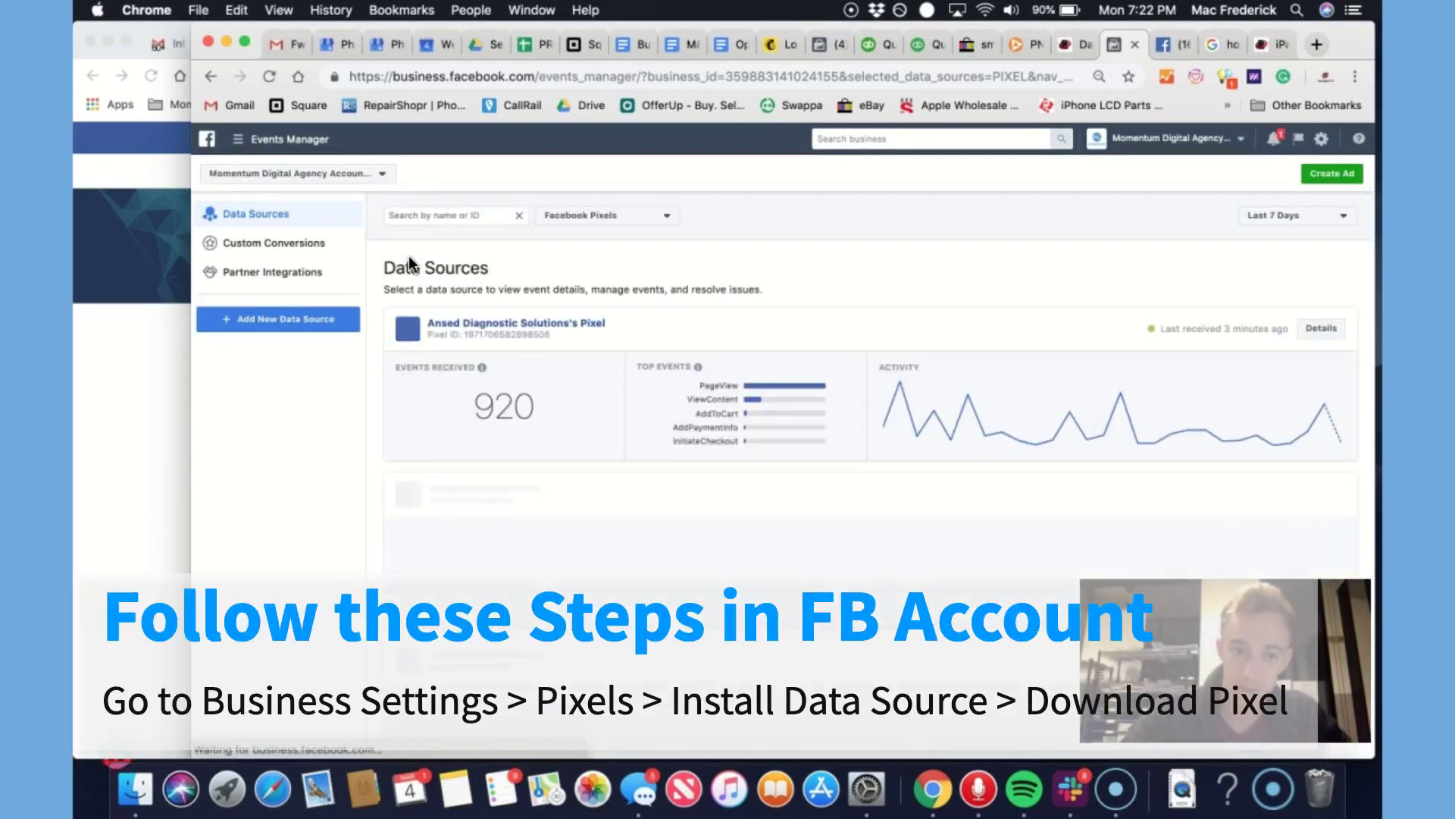
Search the ad account list for "ipad" and switch Events Manager to the iPad Repair Philly account
scroll(520, 422, "down", 3)
scroll(521, 409, "up", 3)
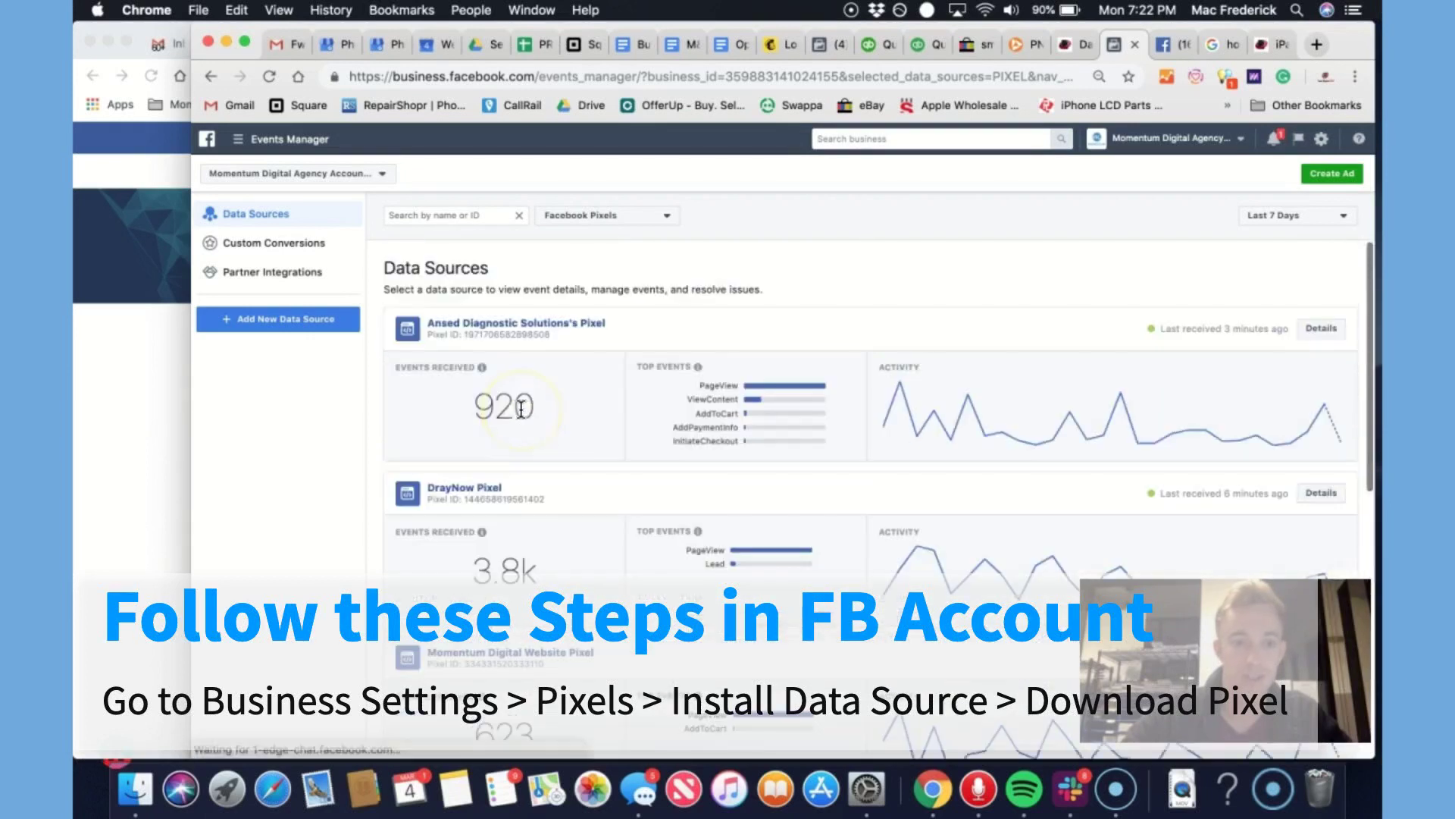
left_click(295, 176)
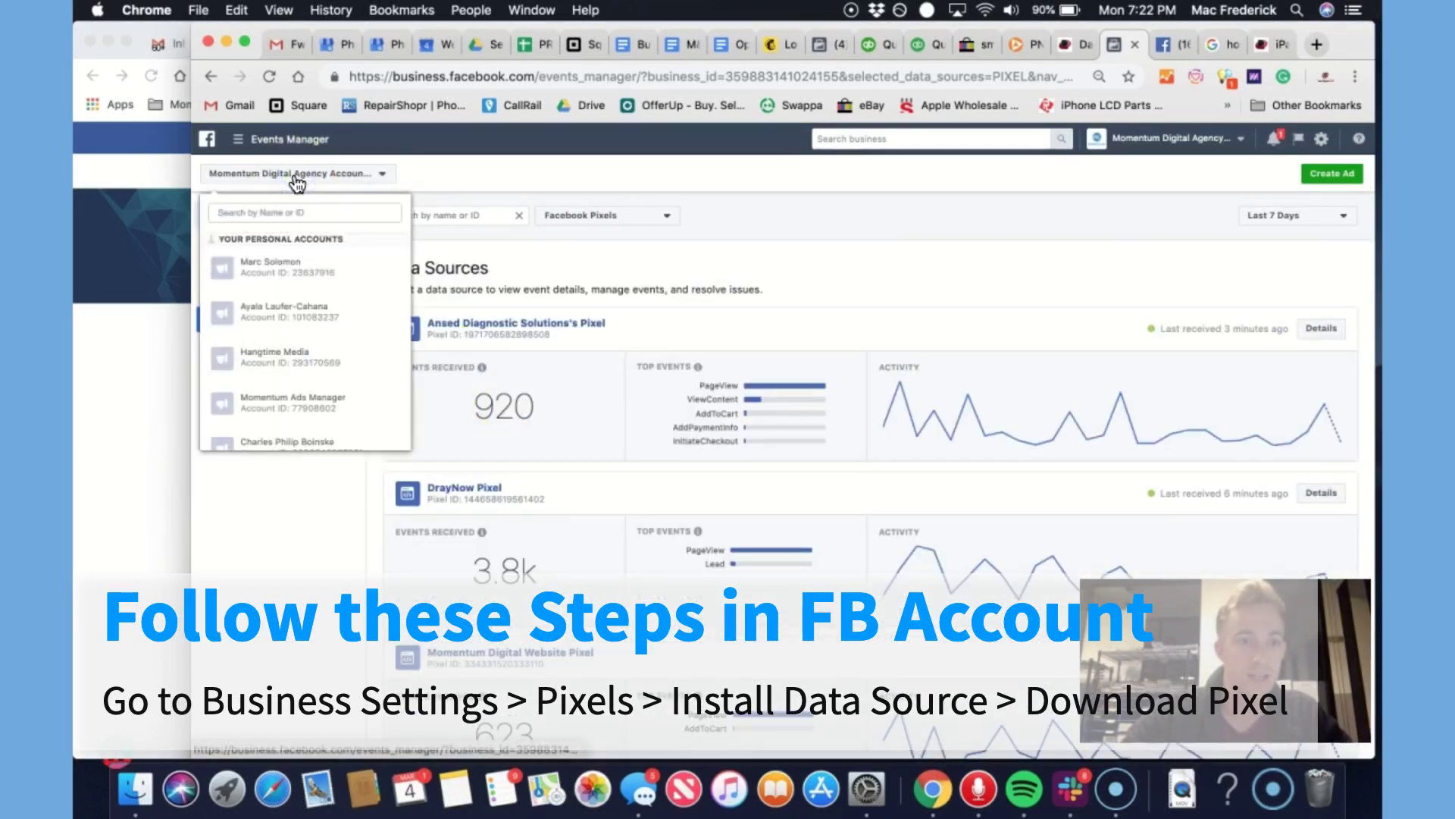
left_click(270, 218)
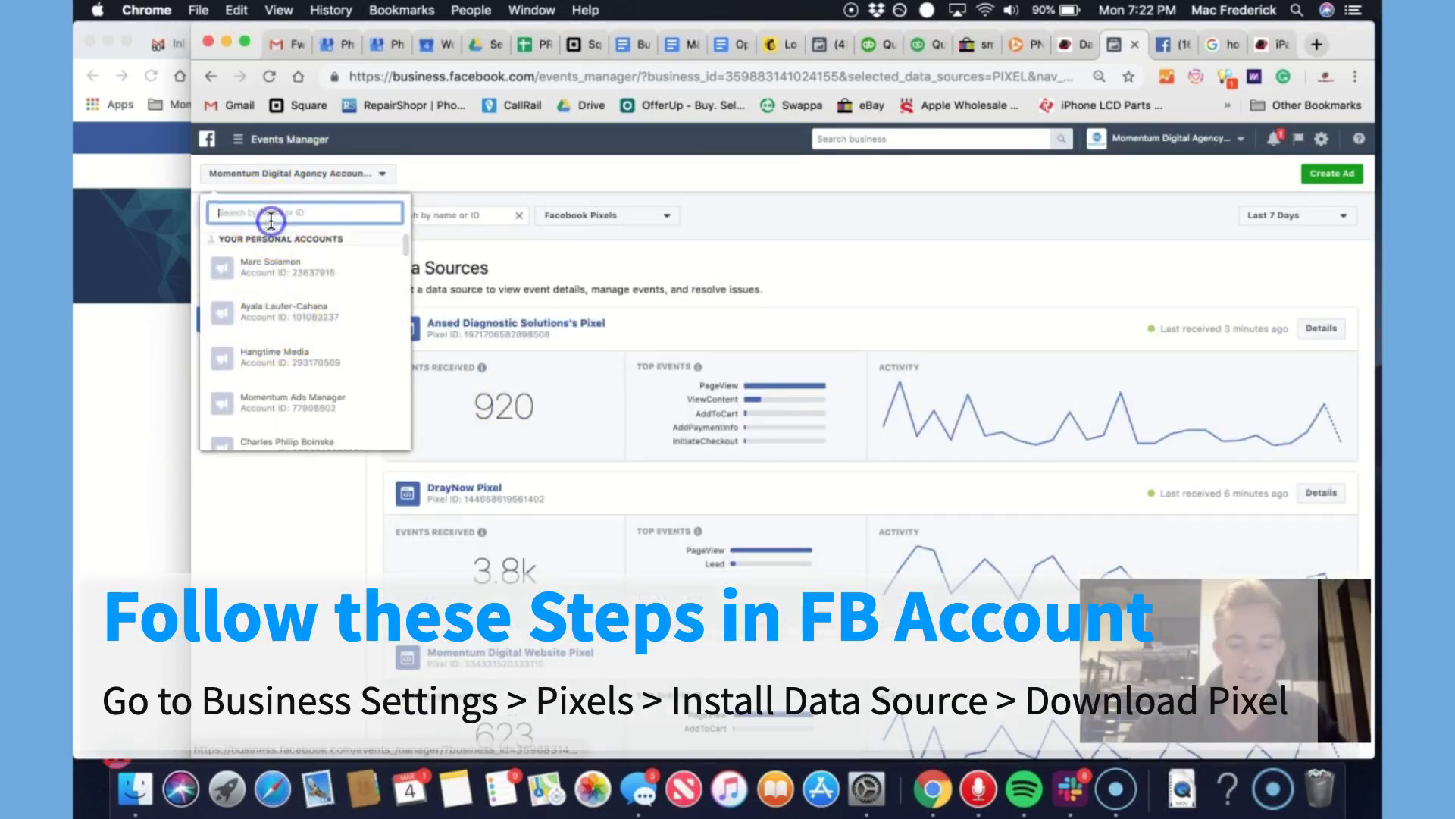
type("ipad")
left_click(237, 266)
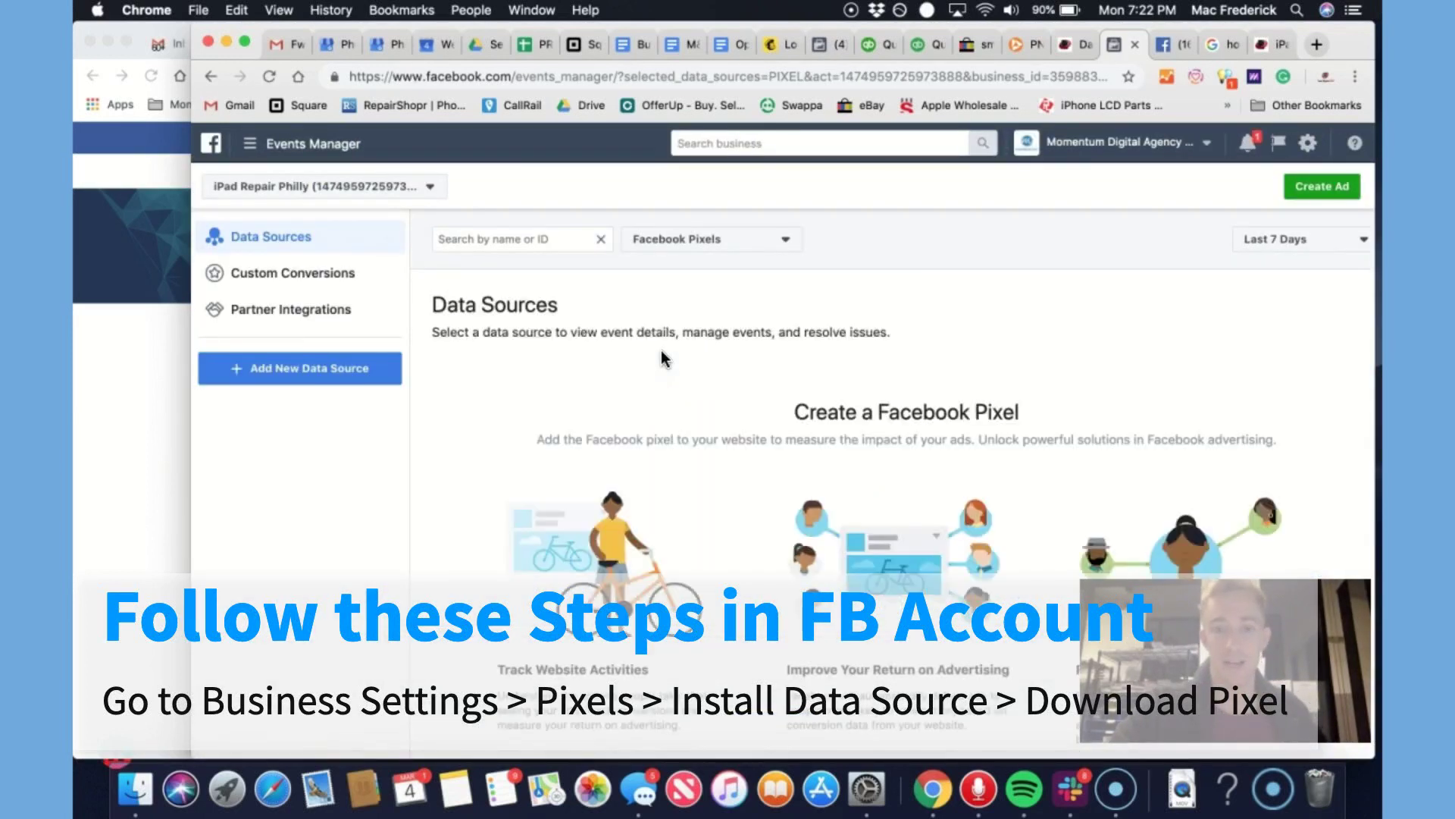
Look over the Data Sources page, including its source type and date range filters and the Create a Facebook Pixel benefits
scroll(664, 357, "down", 3)
scroll(666, 356, "up", 3)
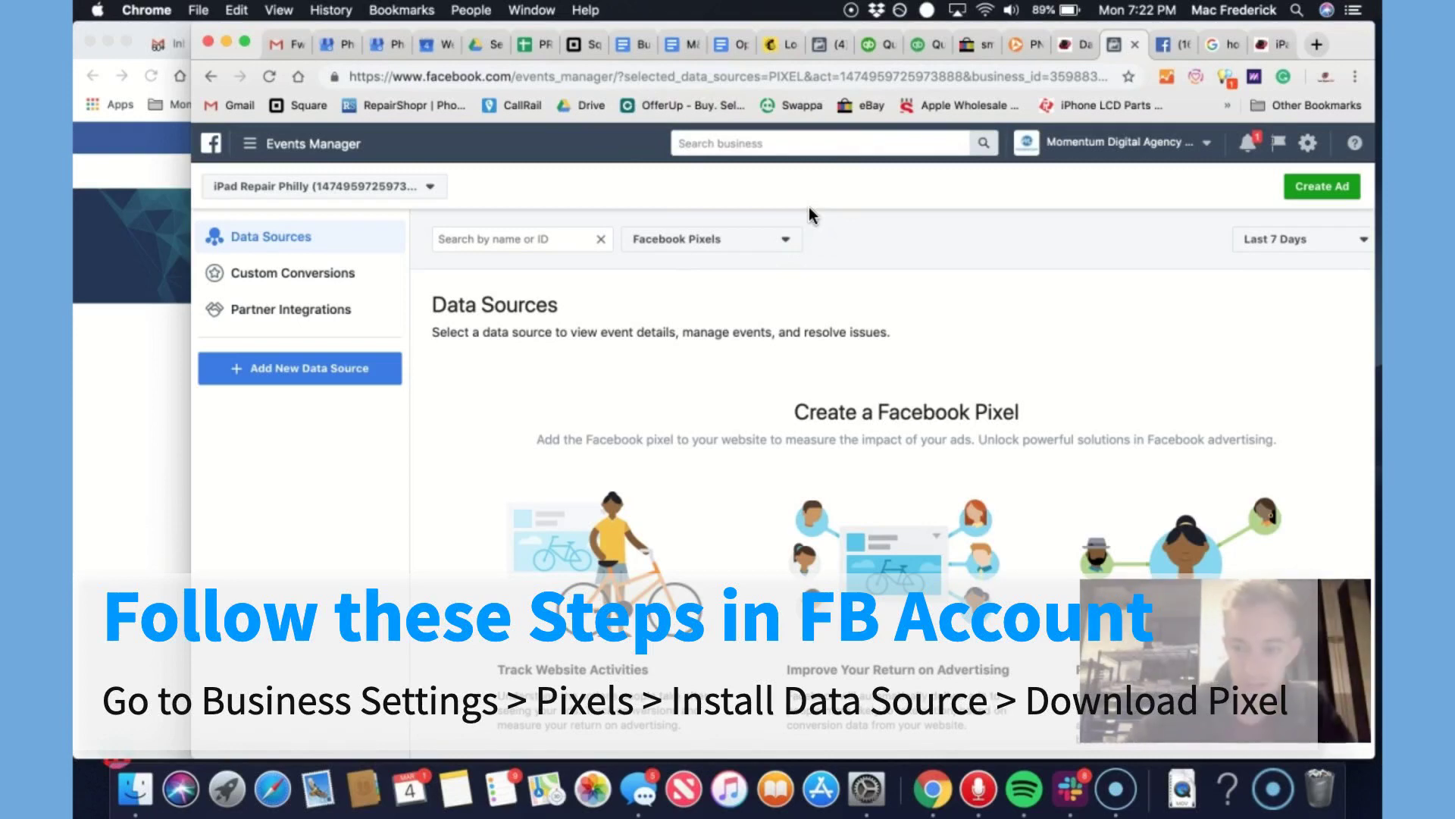
left_click_drag(1316, 26, 1297, 28)
scroll(970, 295, "down", 3)
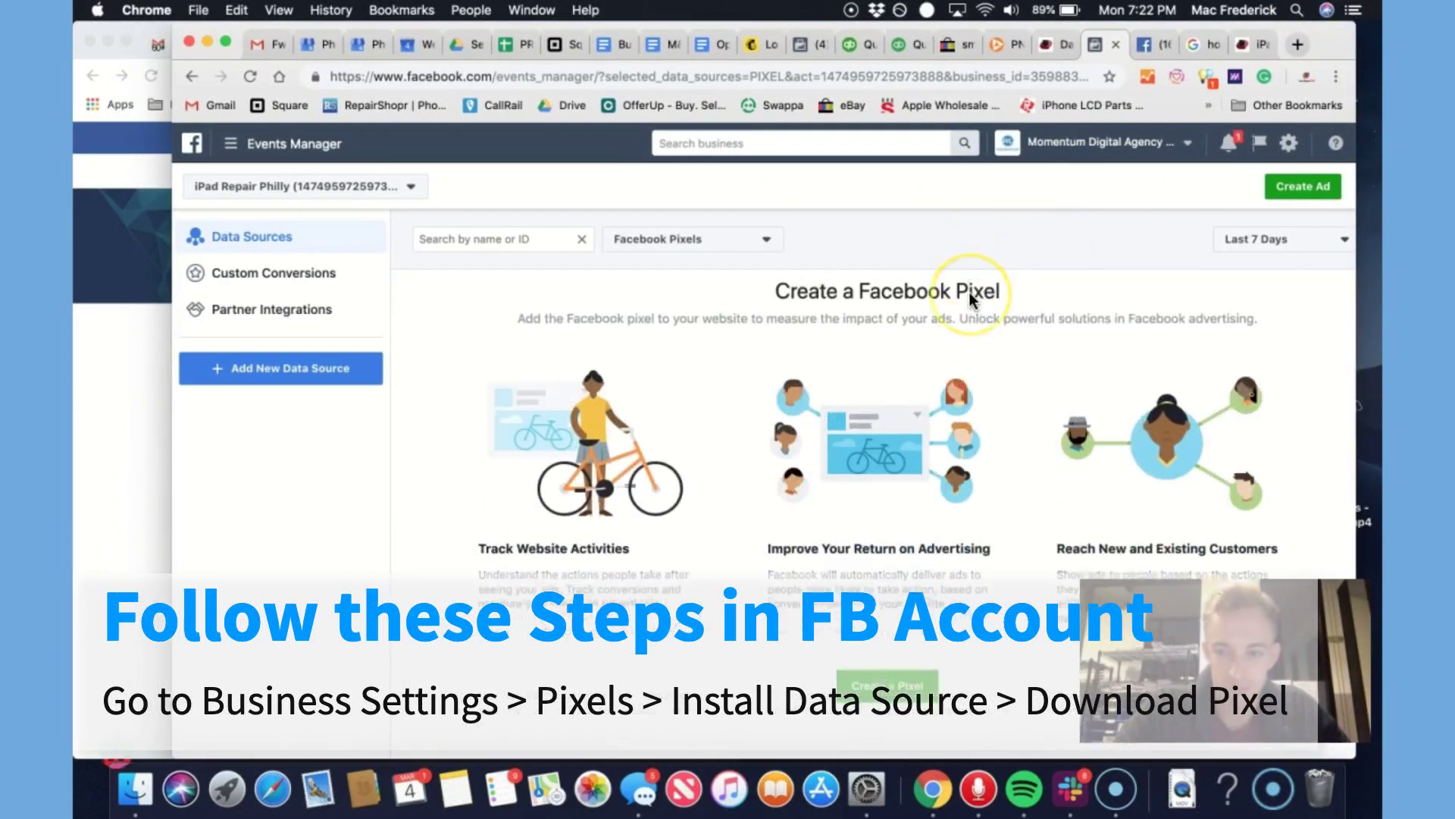
key("super+minus")
scroll(795, 390, "up", 3)
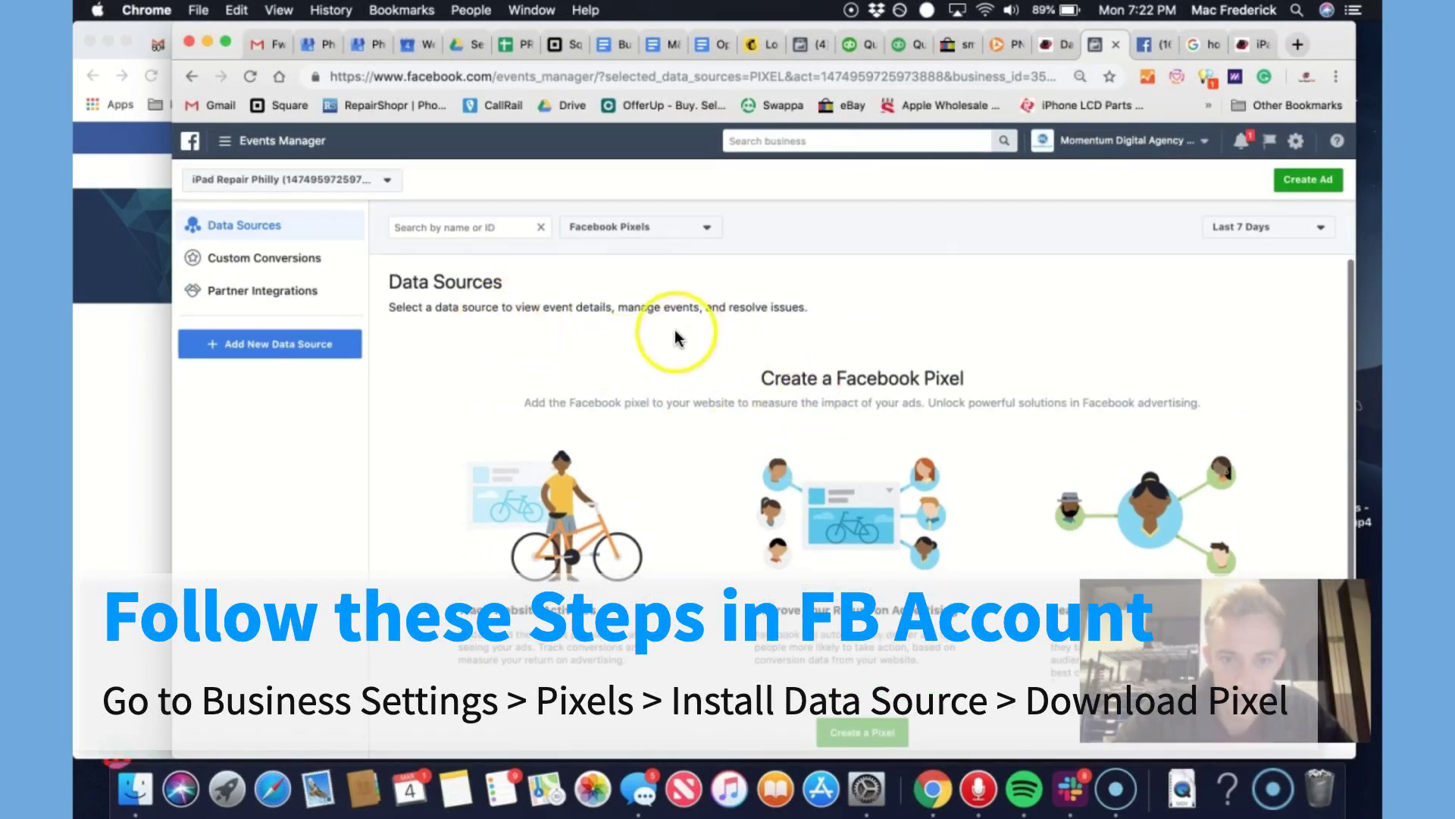
left_click(664, 236)
left_click(952, 270)
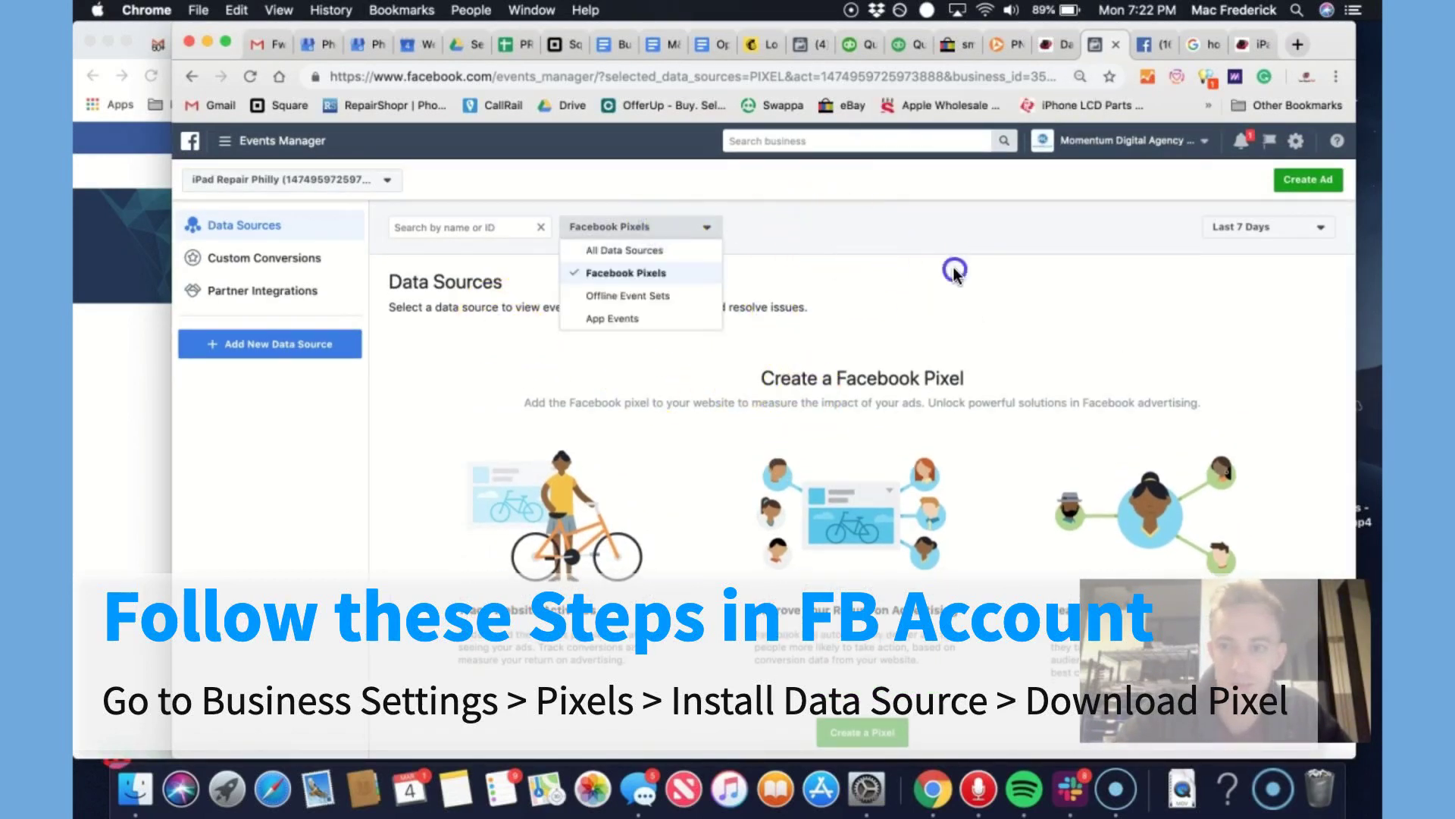
left_click(1298, 238)
left_click(1007, 303)
scroll(1008, 303, "down", 1)
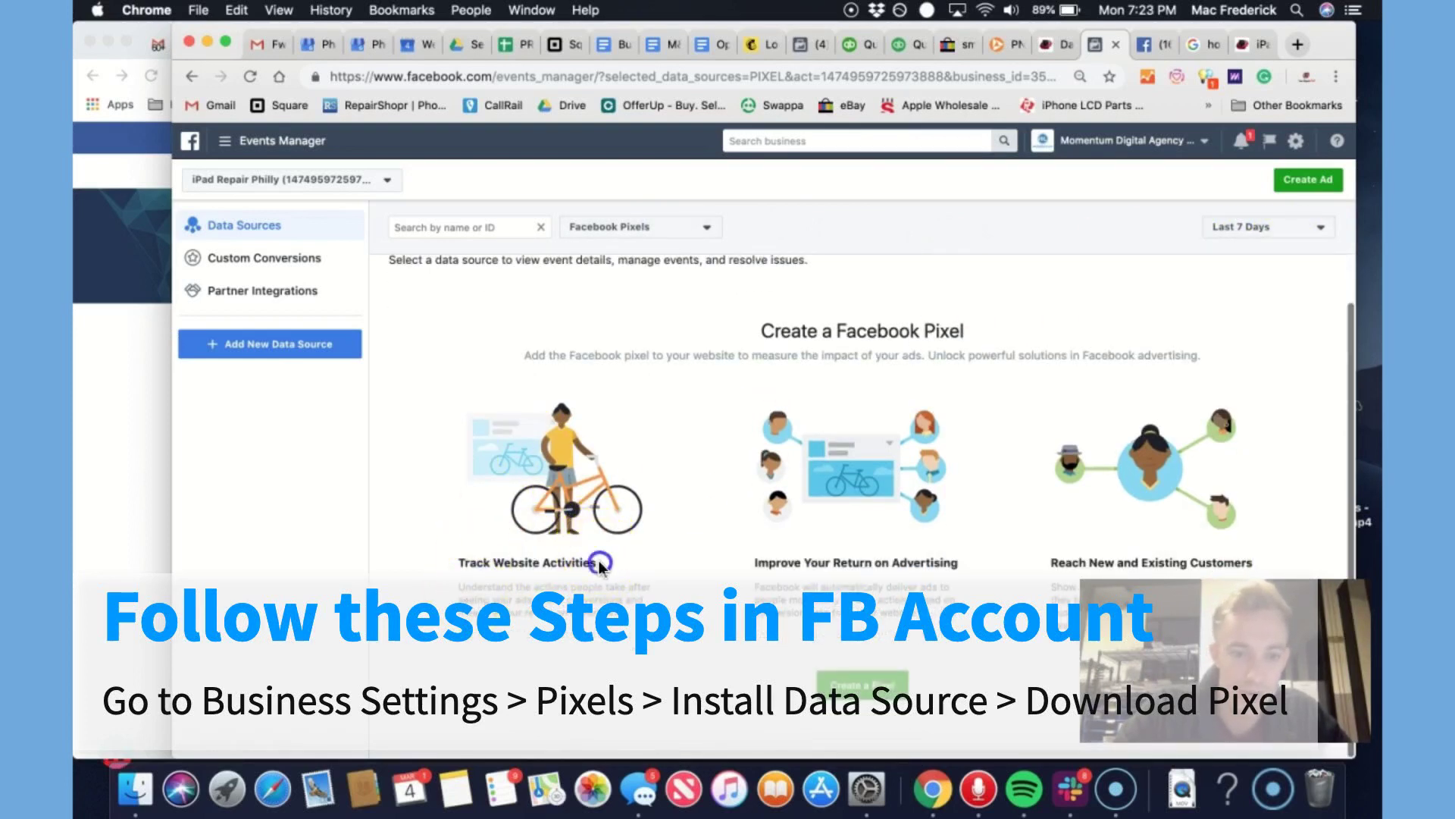
left_click_drag(594, 561, 486, 599)
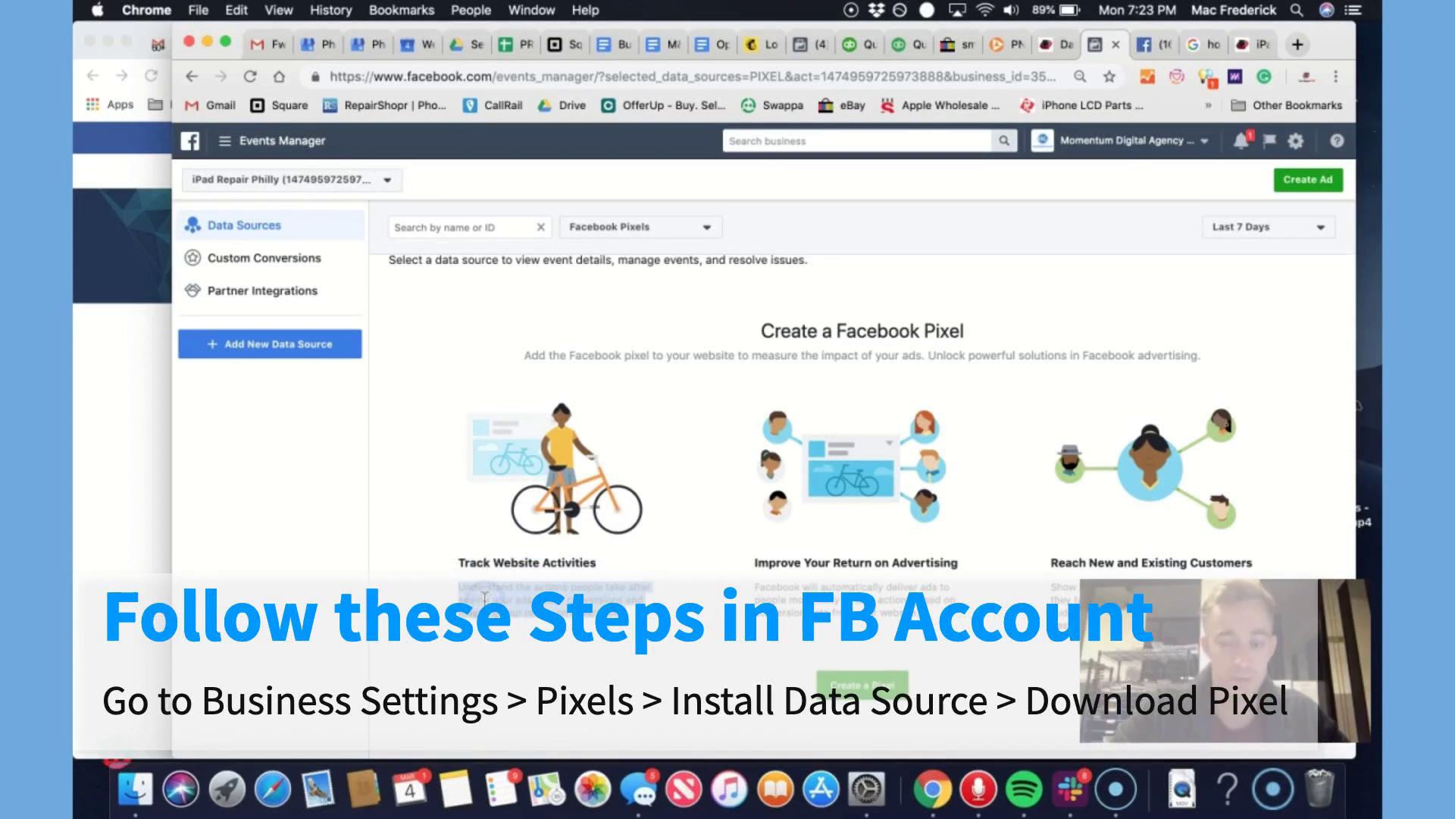
triple_click(818, 561)
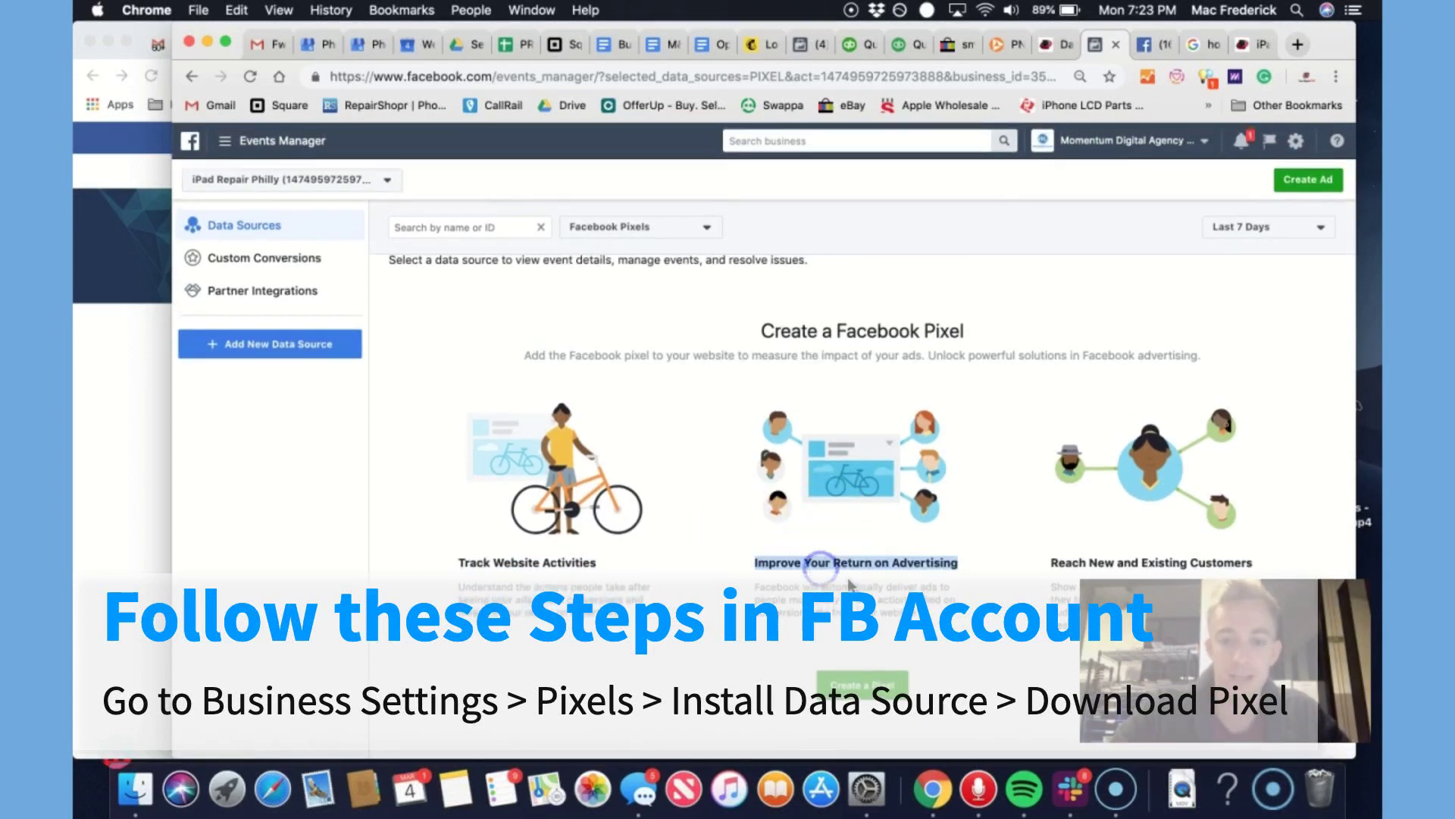
left_click(871, 590)
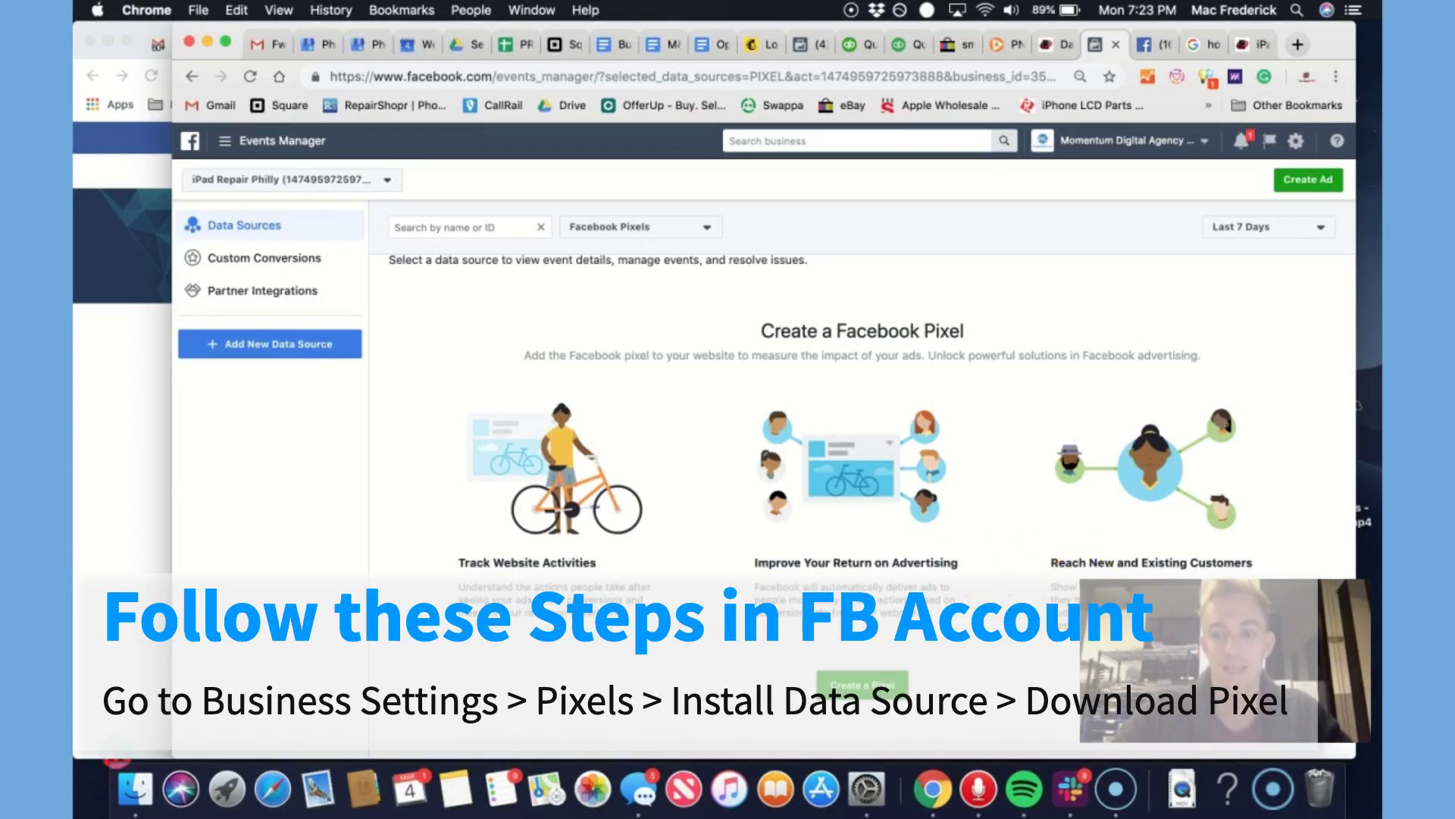
key("alt+p")
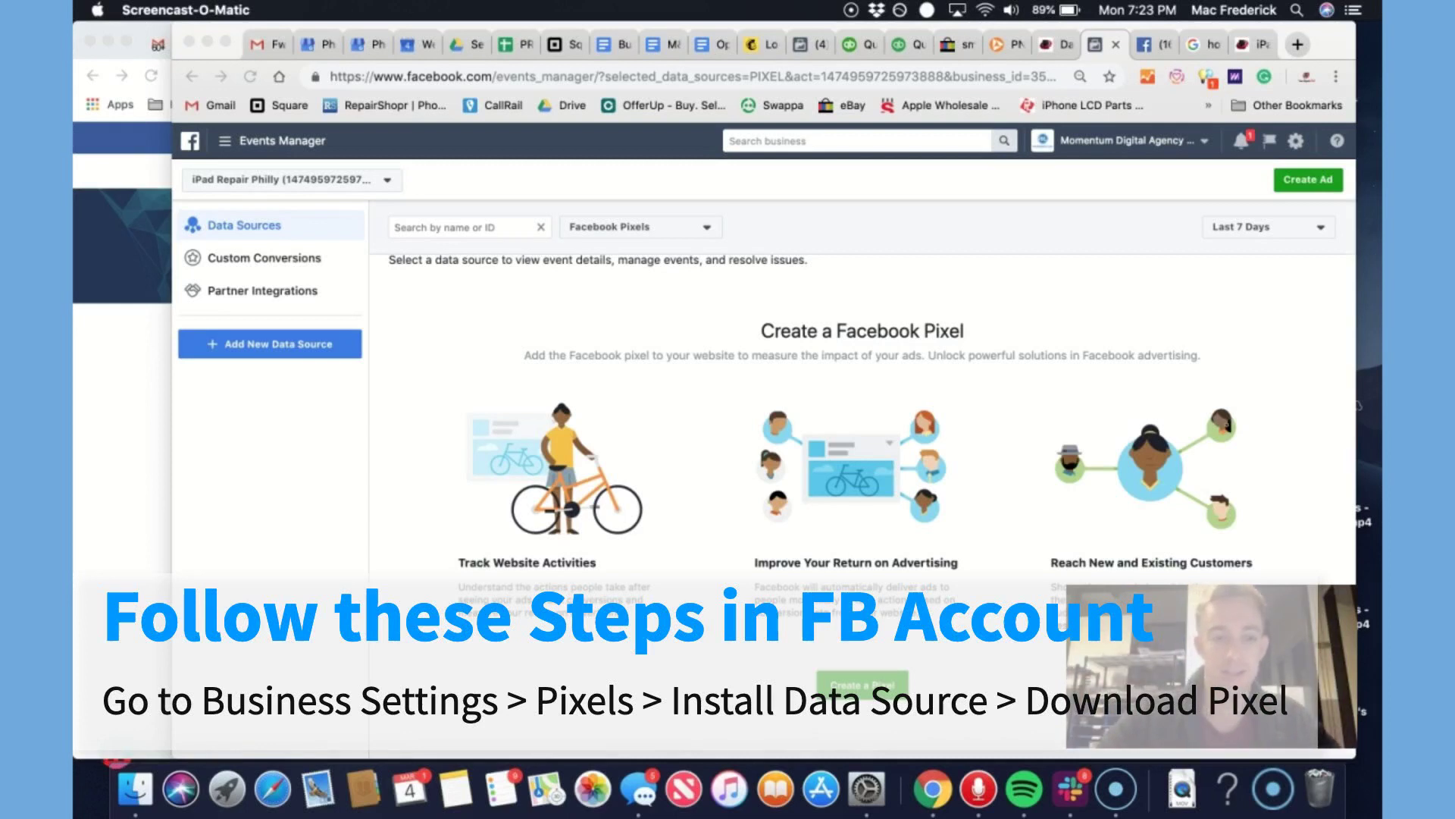
left_click(862, 685)
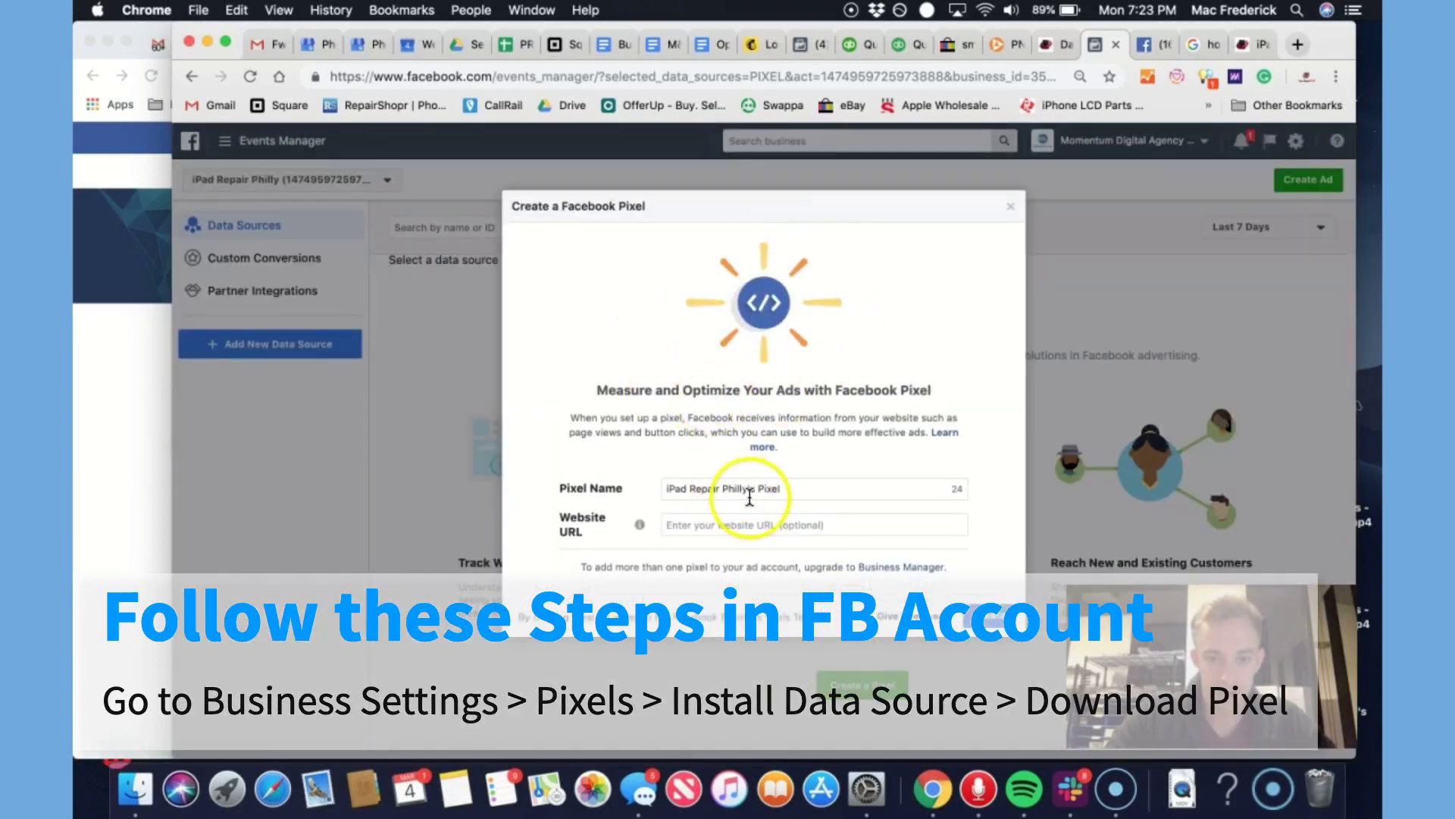
left_click(717, 521)
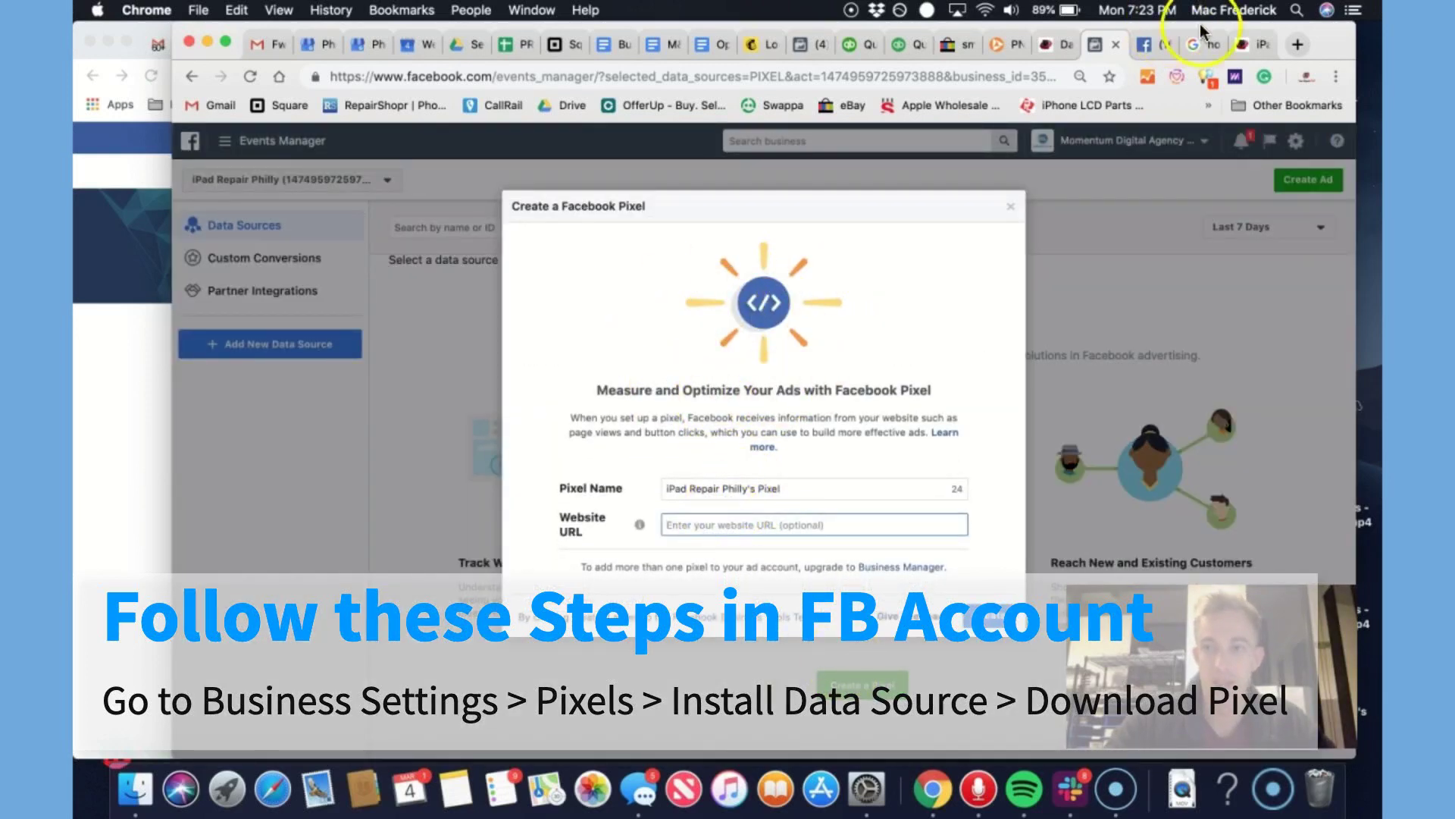
left_click(1243, 44)
left_click(639, 72)
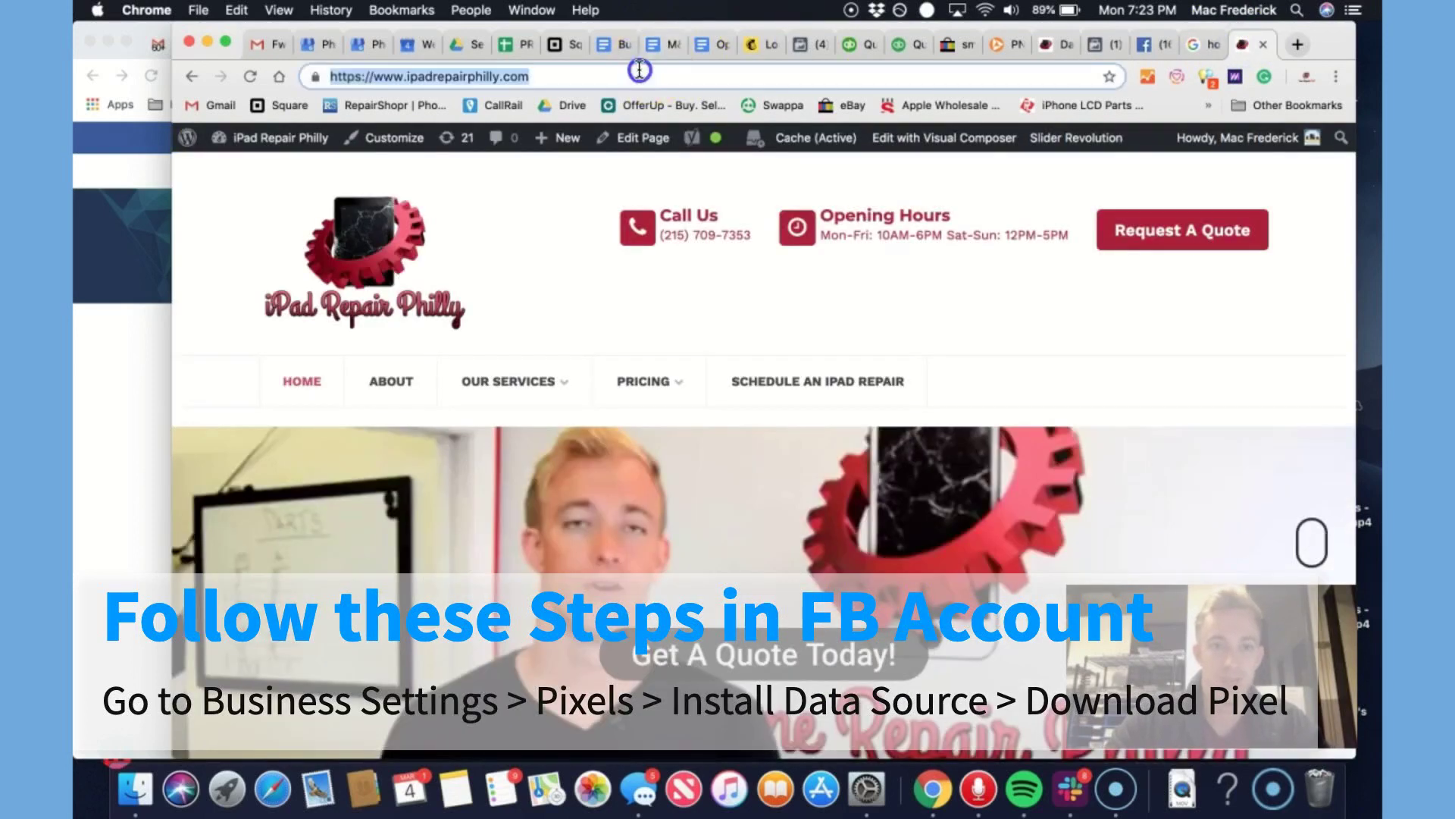
key("super+c")
left_click(1101, 42)
key("super+v")
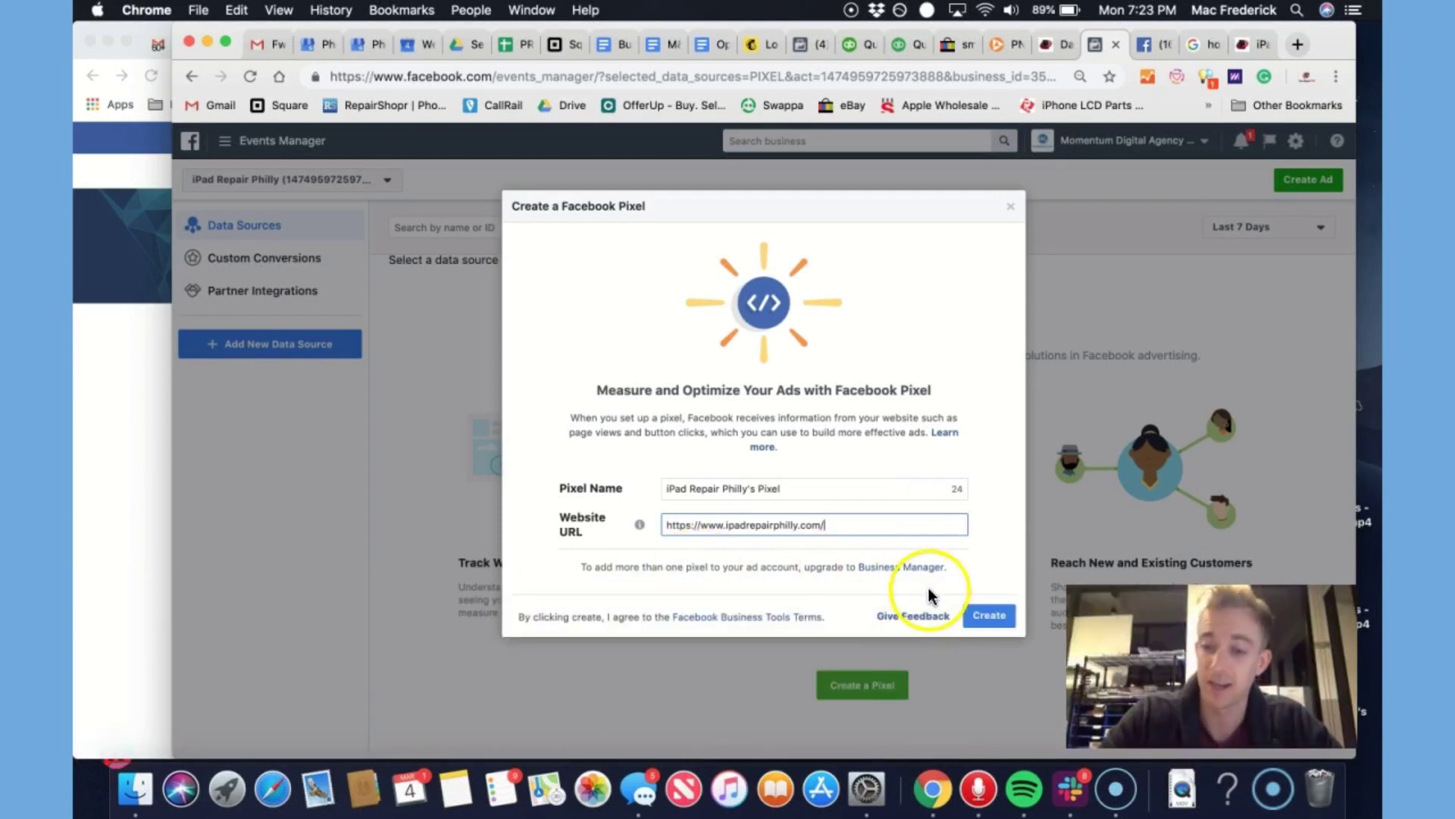
left_click(971, 612)
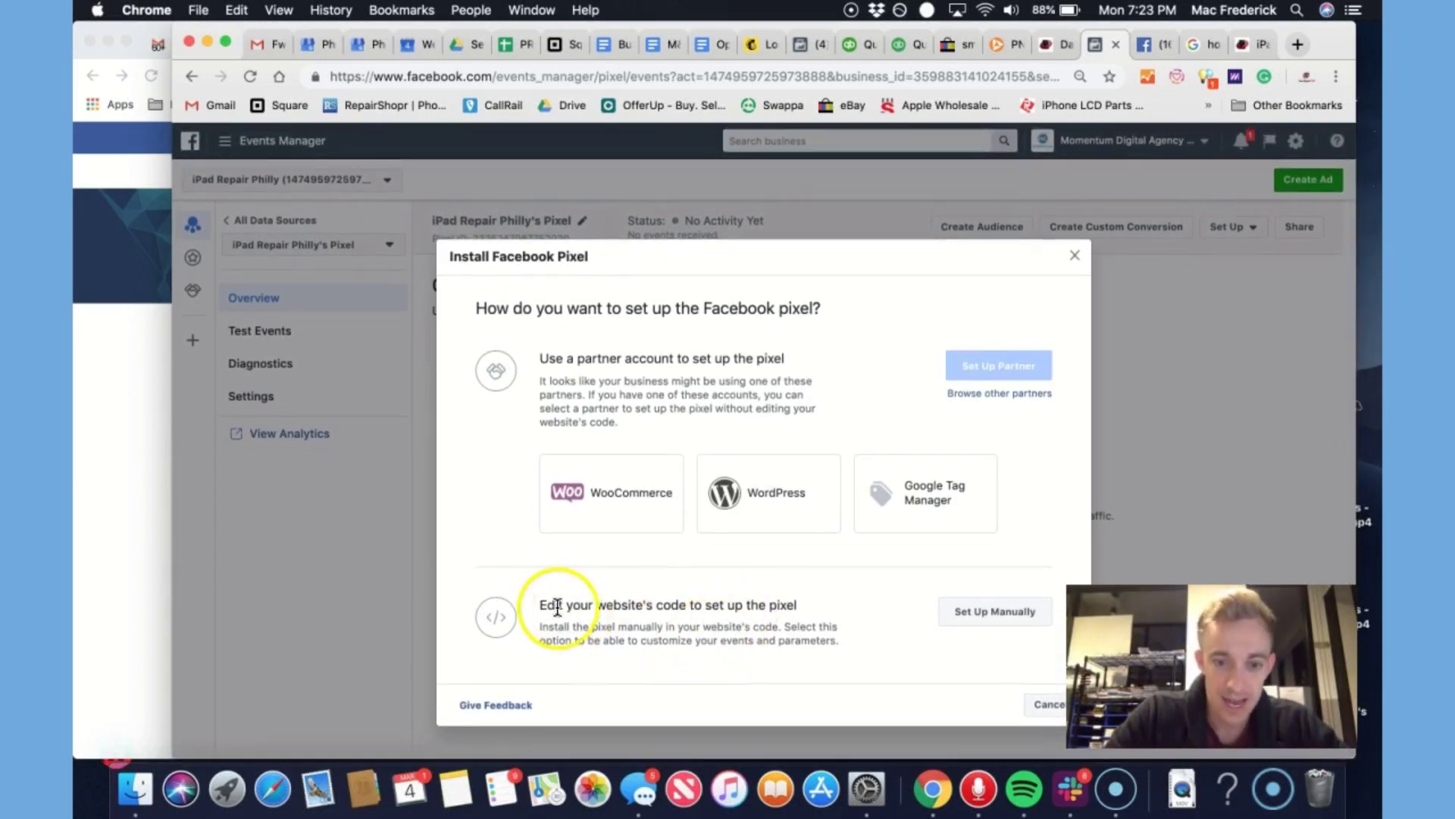
Review the pixel installation options and start the partner setup with WordPress
left_click_drag(557, 606, 812, 604)
left_click(812, 604)
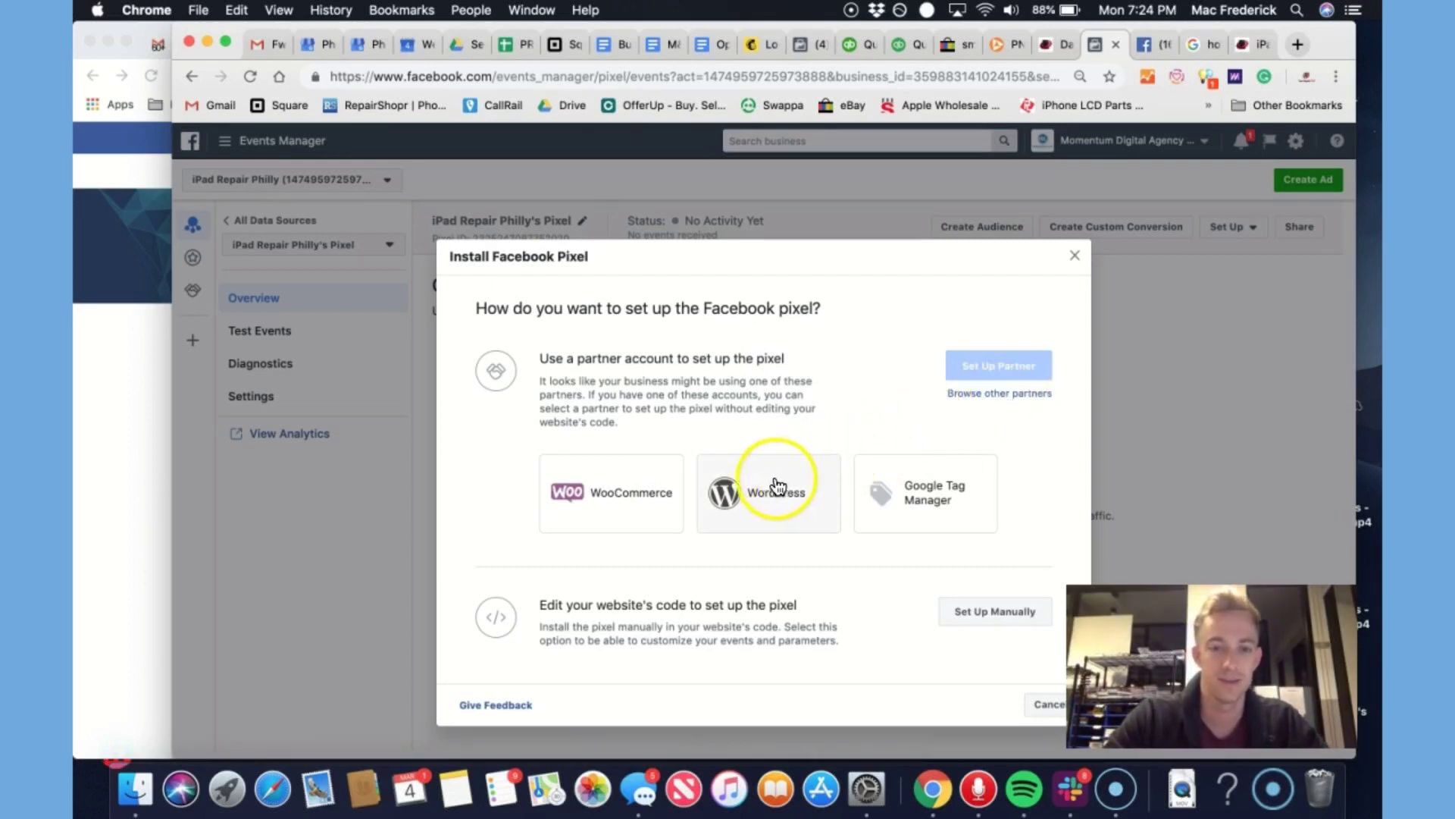
left_click(1052, 53)
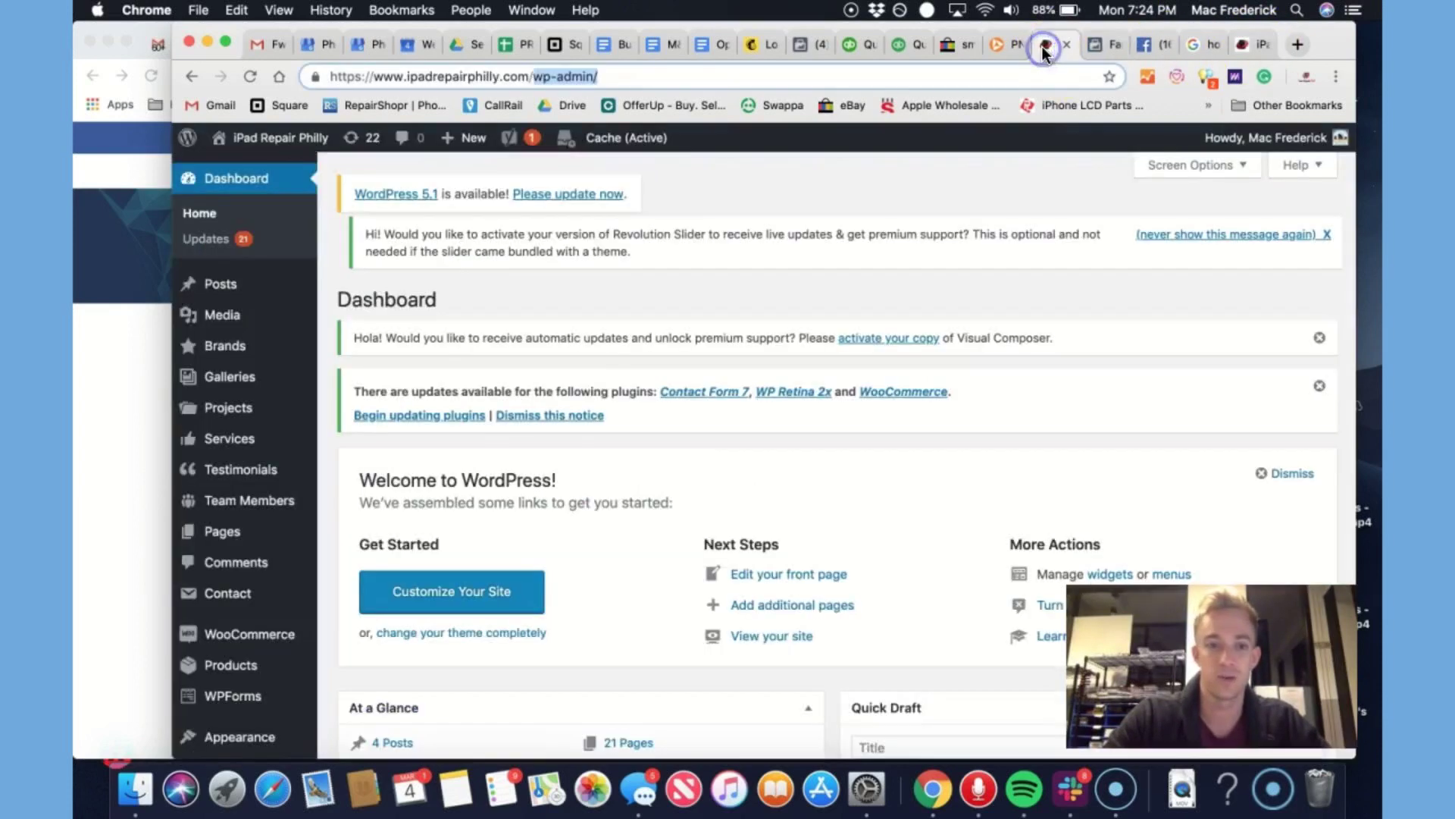
left_click(1097, 45)
left_click(775, 473)
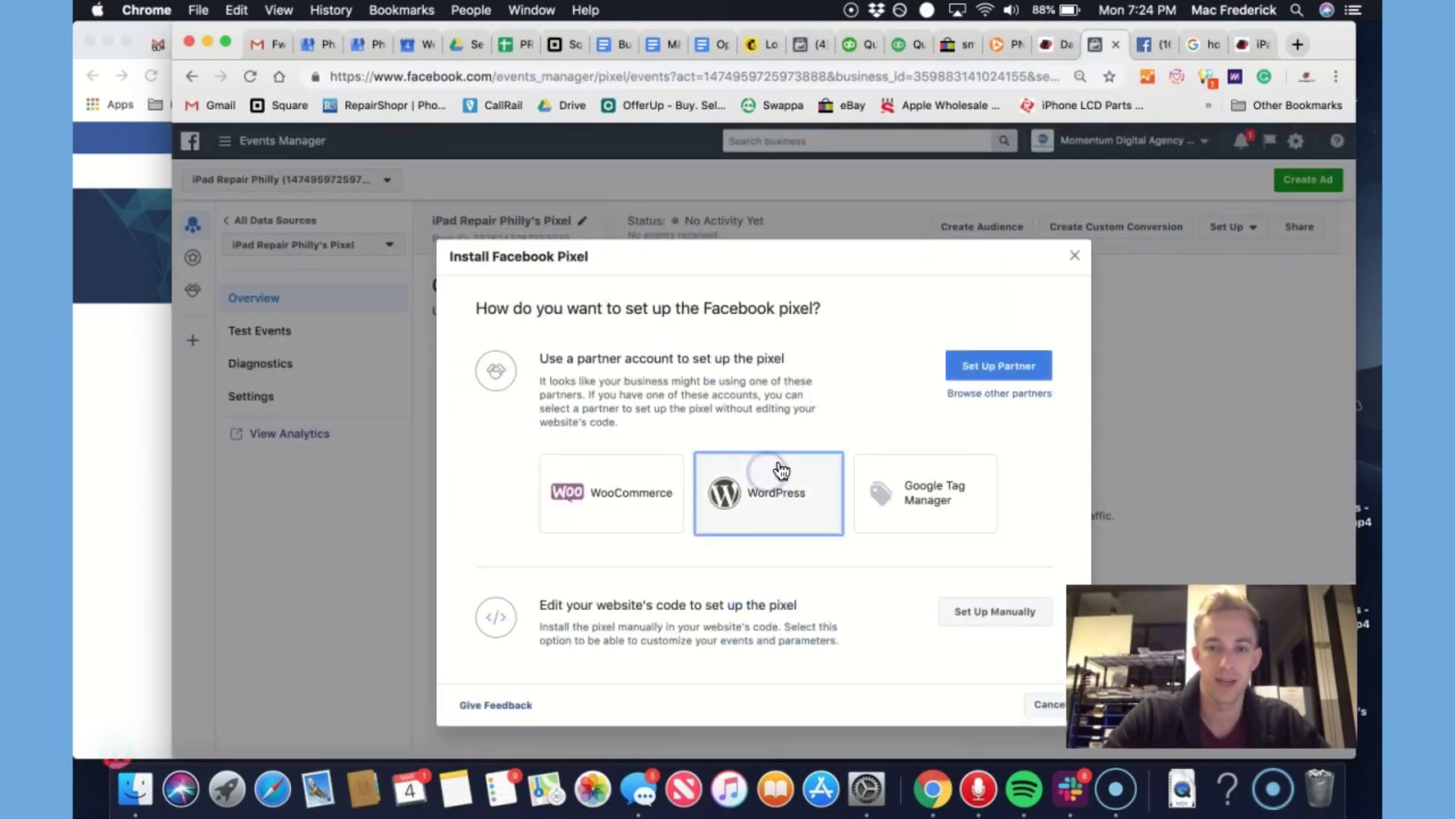
left_click(993, 368)
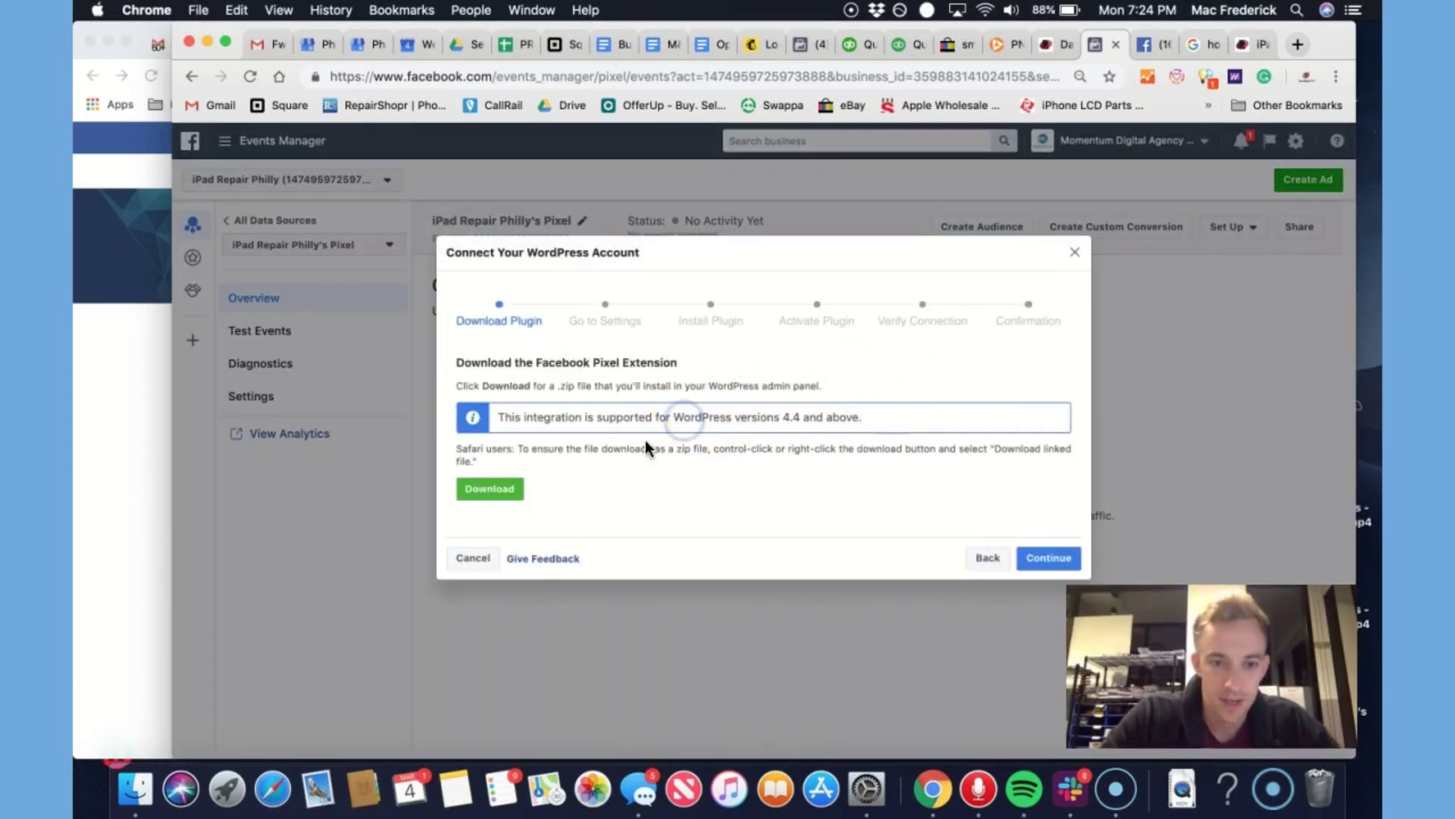
Download the Facebook Pixel extension zip file and continue to the Go to Settings instructions
triple_click(721, 416)
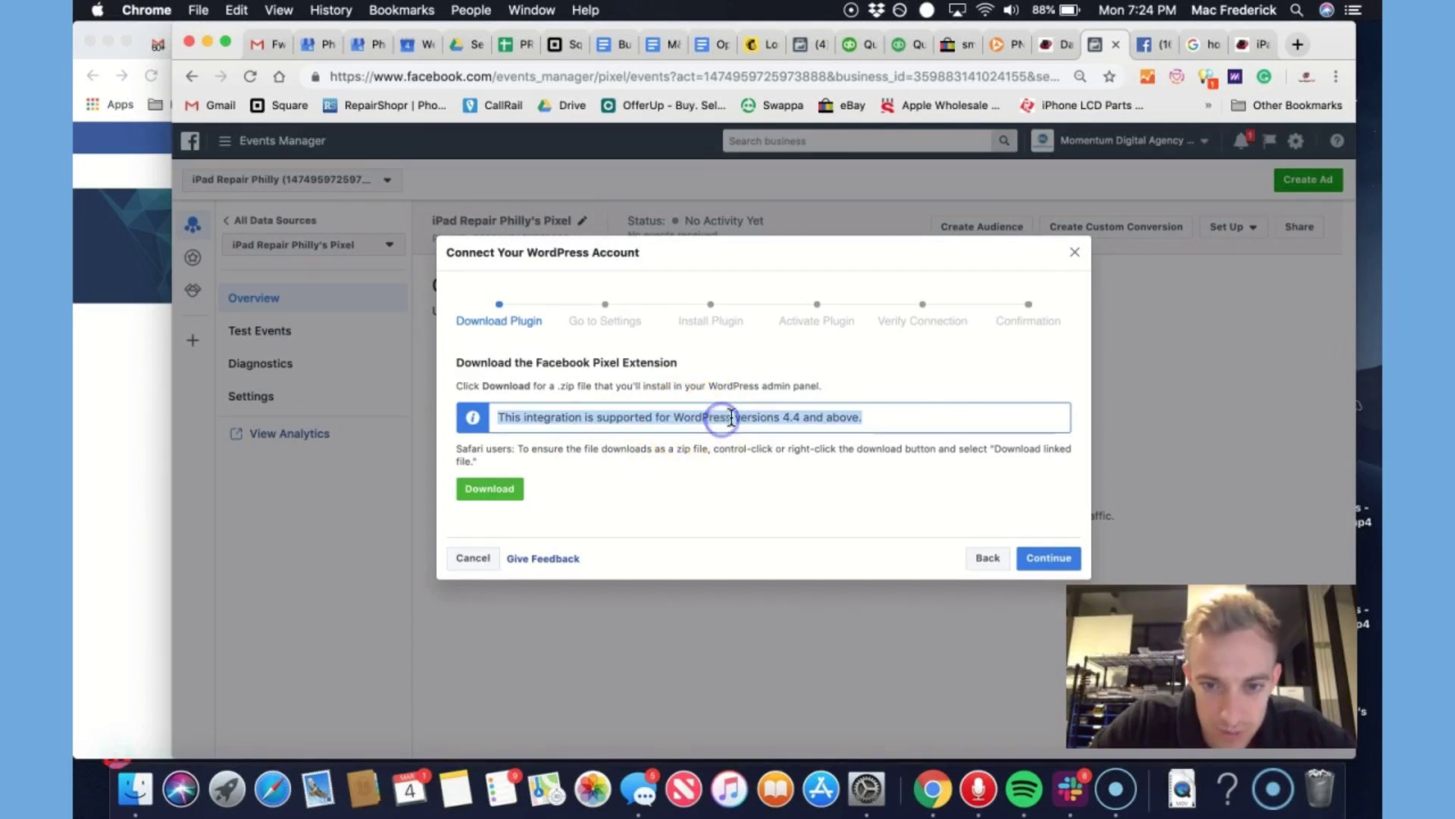
left_click(491, 494)
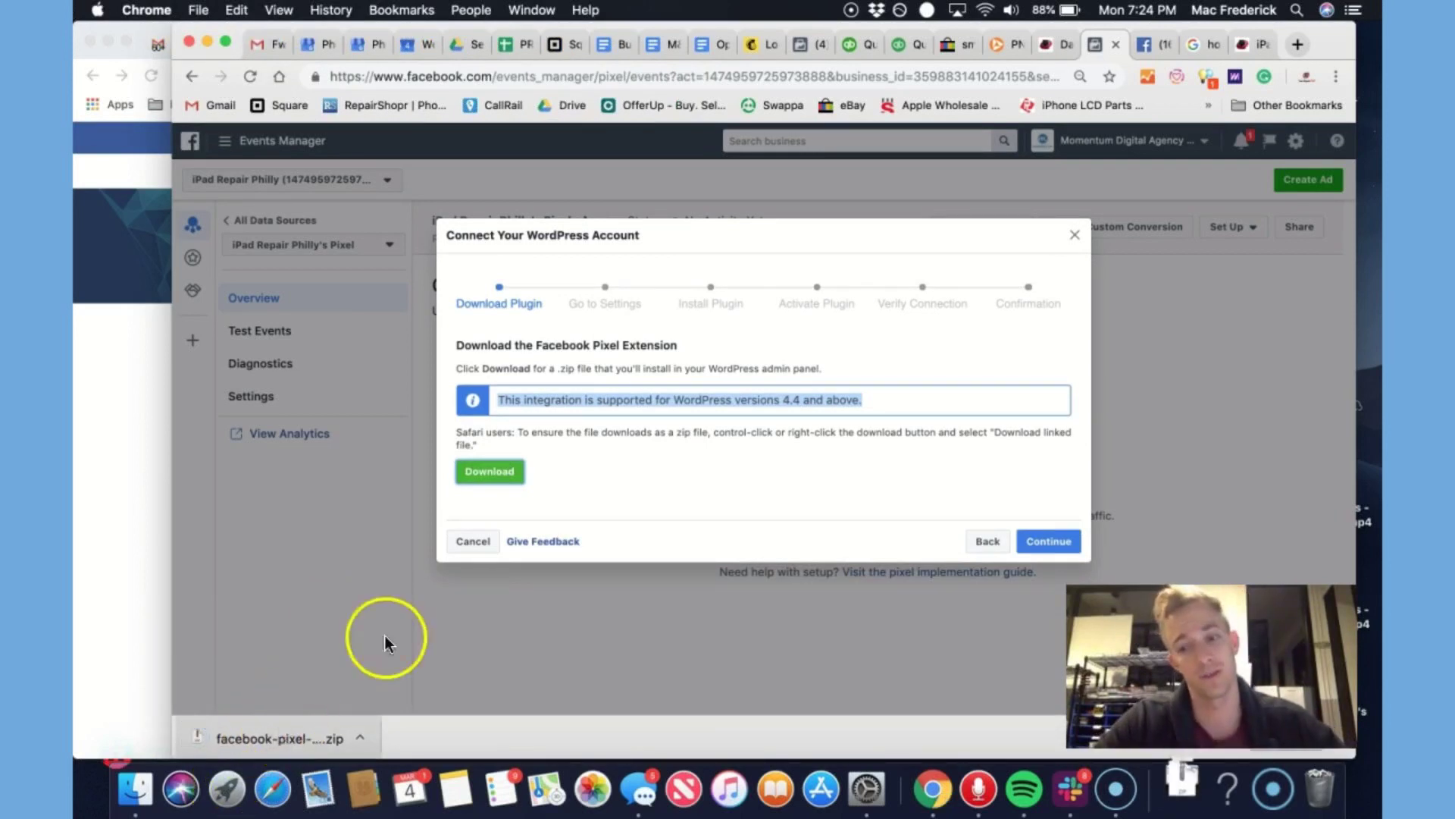
left_click(1047, 541)
scroll(645, 498, "down", 3)
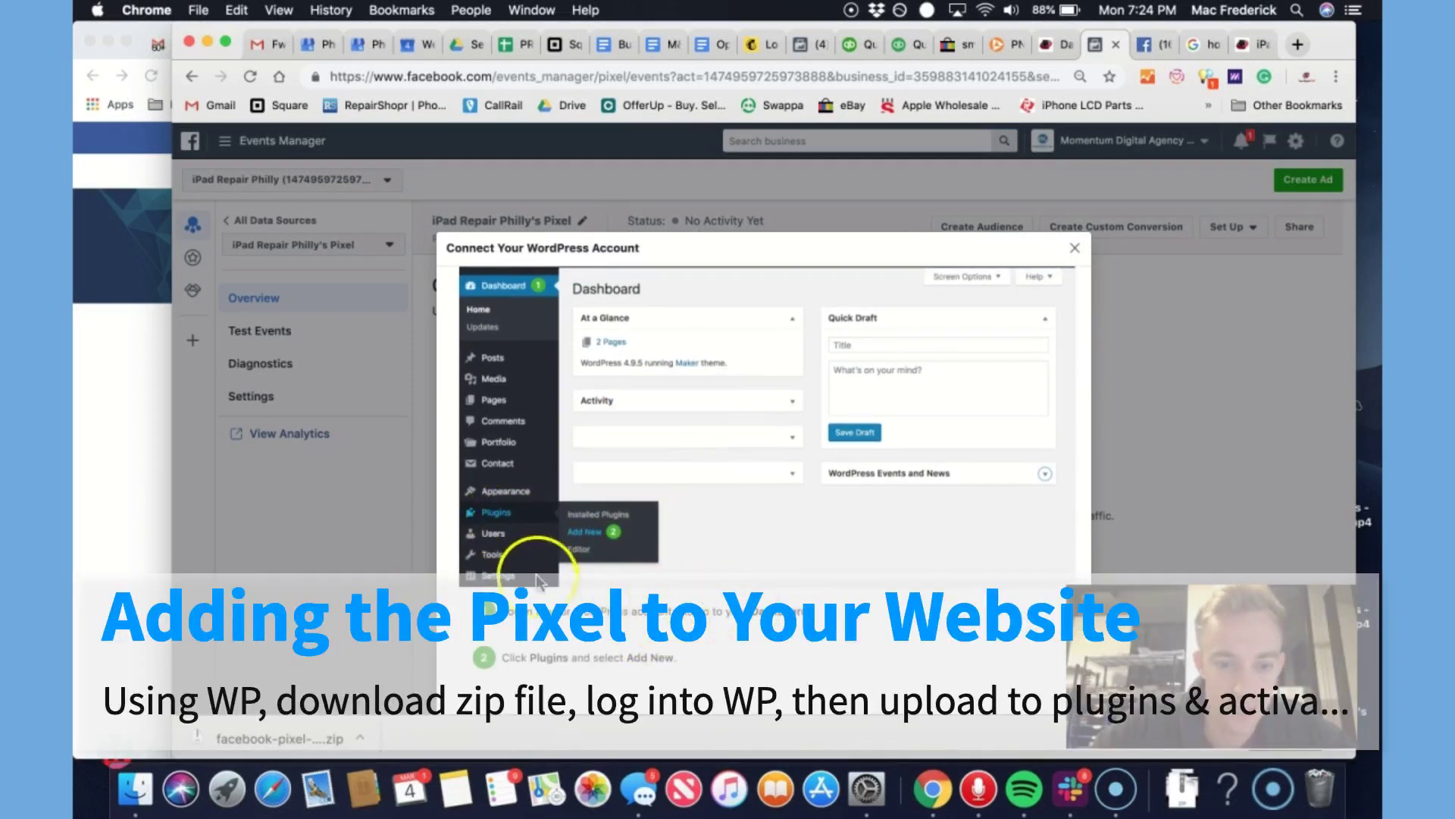
scroll(578, 651, "down", 2)
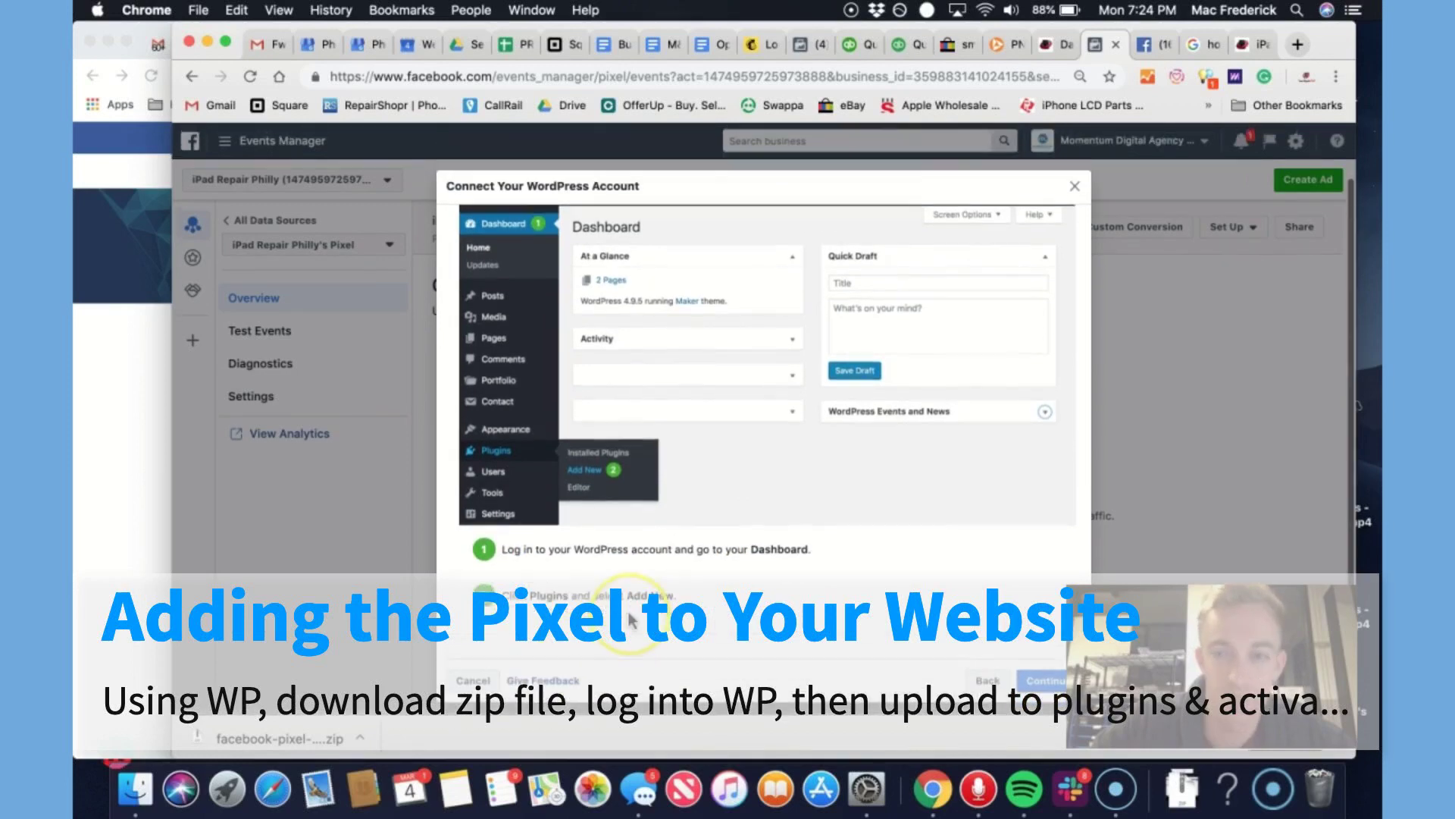
Switch to the iPad Repair Philly WordPress dashboard and open the page for adding a new plugin
left_click(1050, 44)
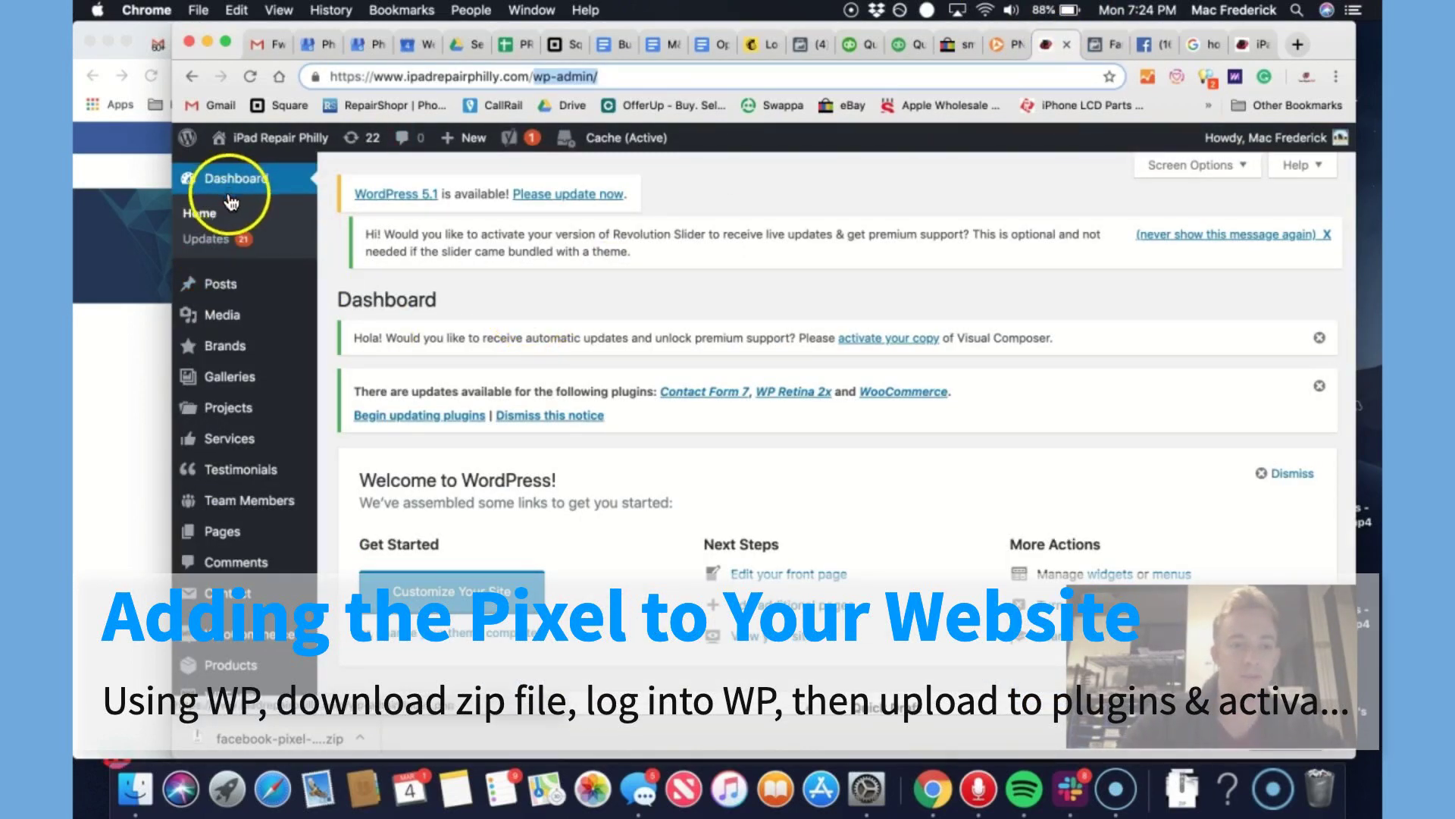
scroll(213, 350, "down", 2)
scroll(213, 349, "down", 4)
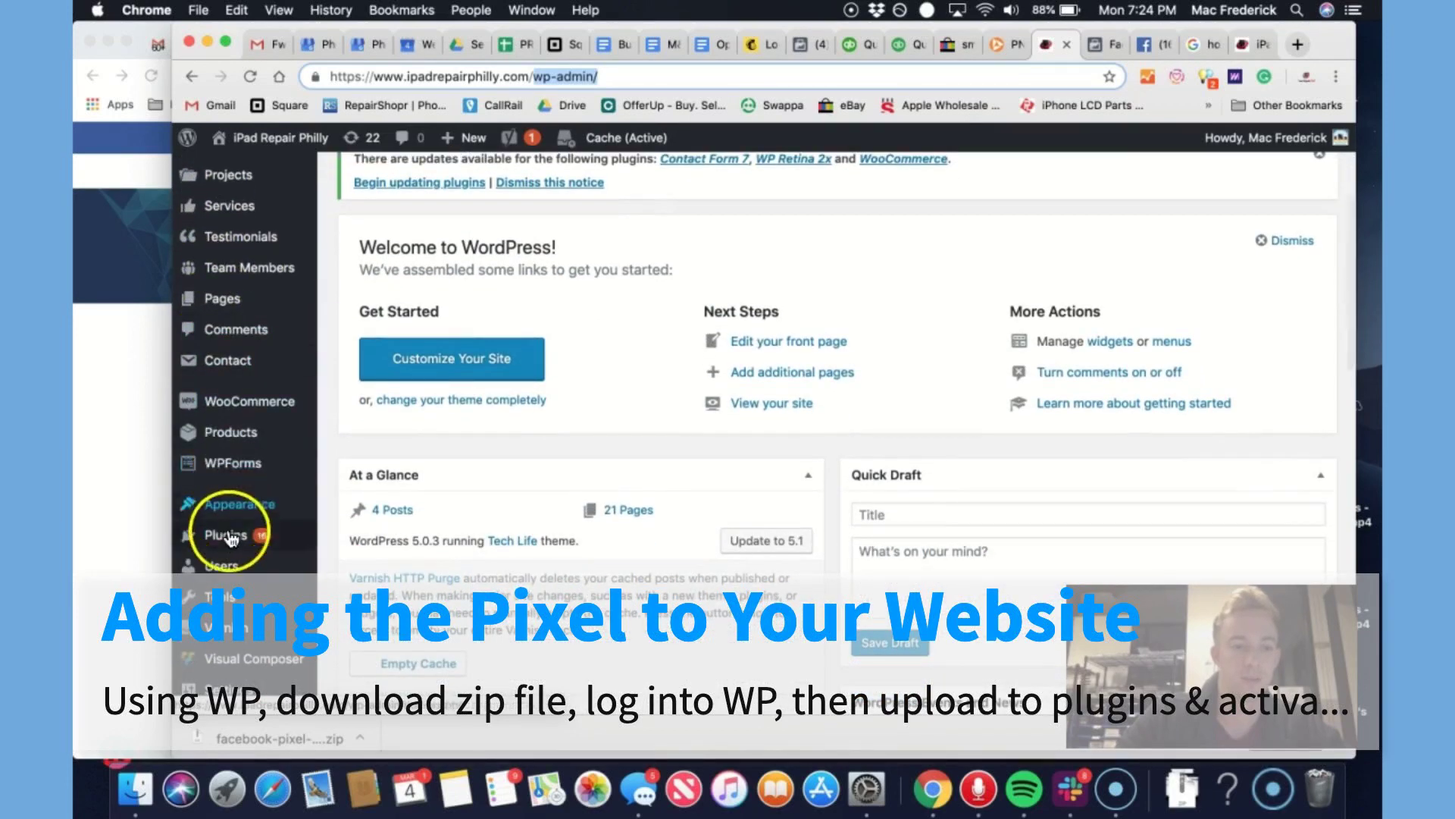
left_click(228, 540)
left_click(351, 565)
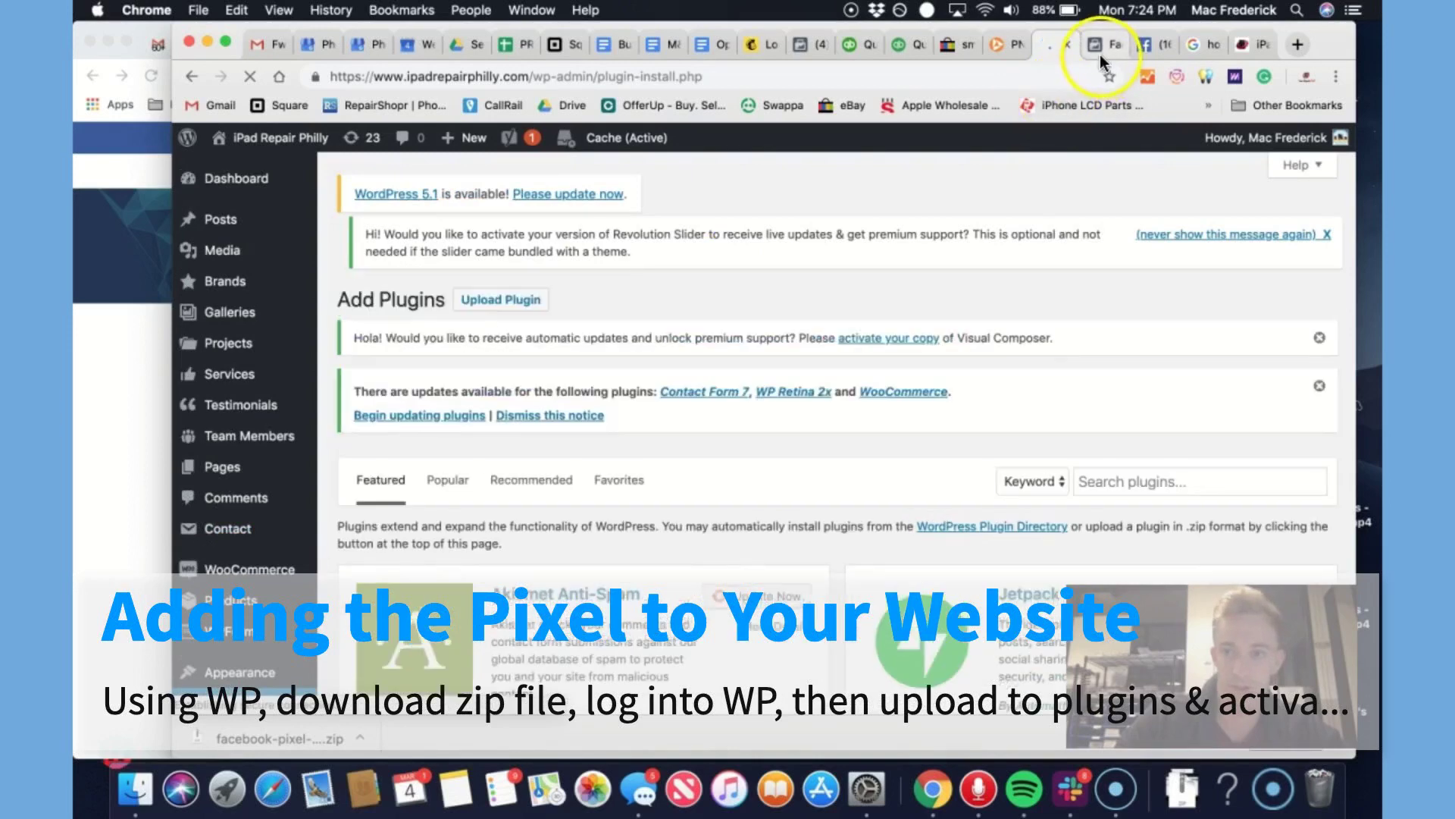
Advance the Facebook setup guide to Install Plugin, read the upload instructions and zip file name, and return to WordPress Add Plugins
left_click(1098, 47)
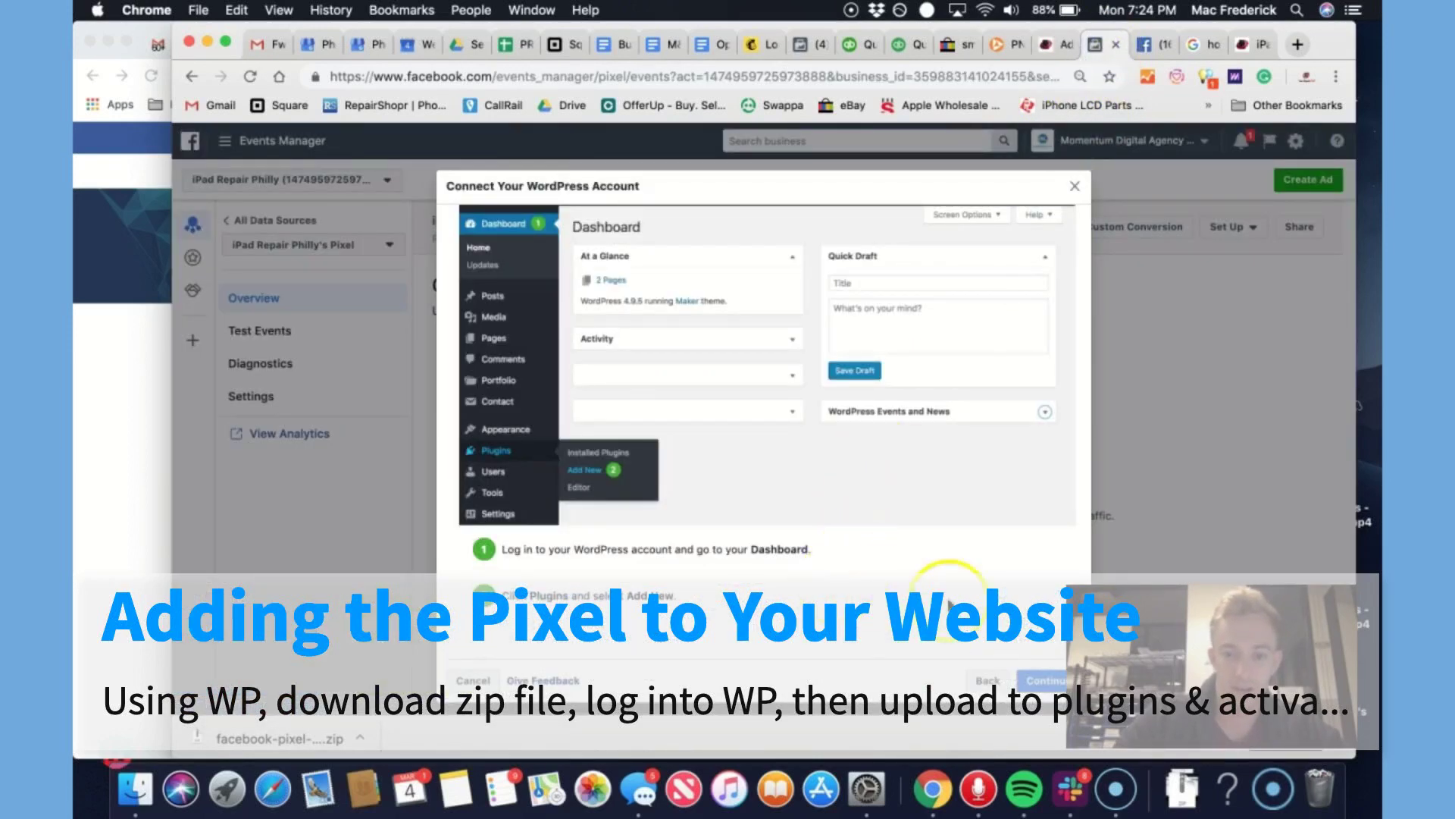
left_click(1036, 678)
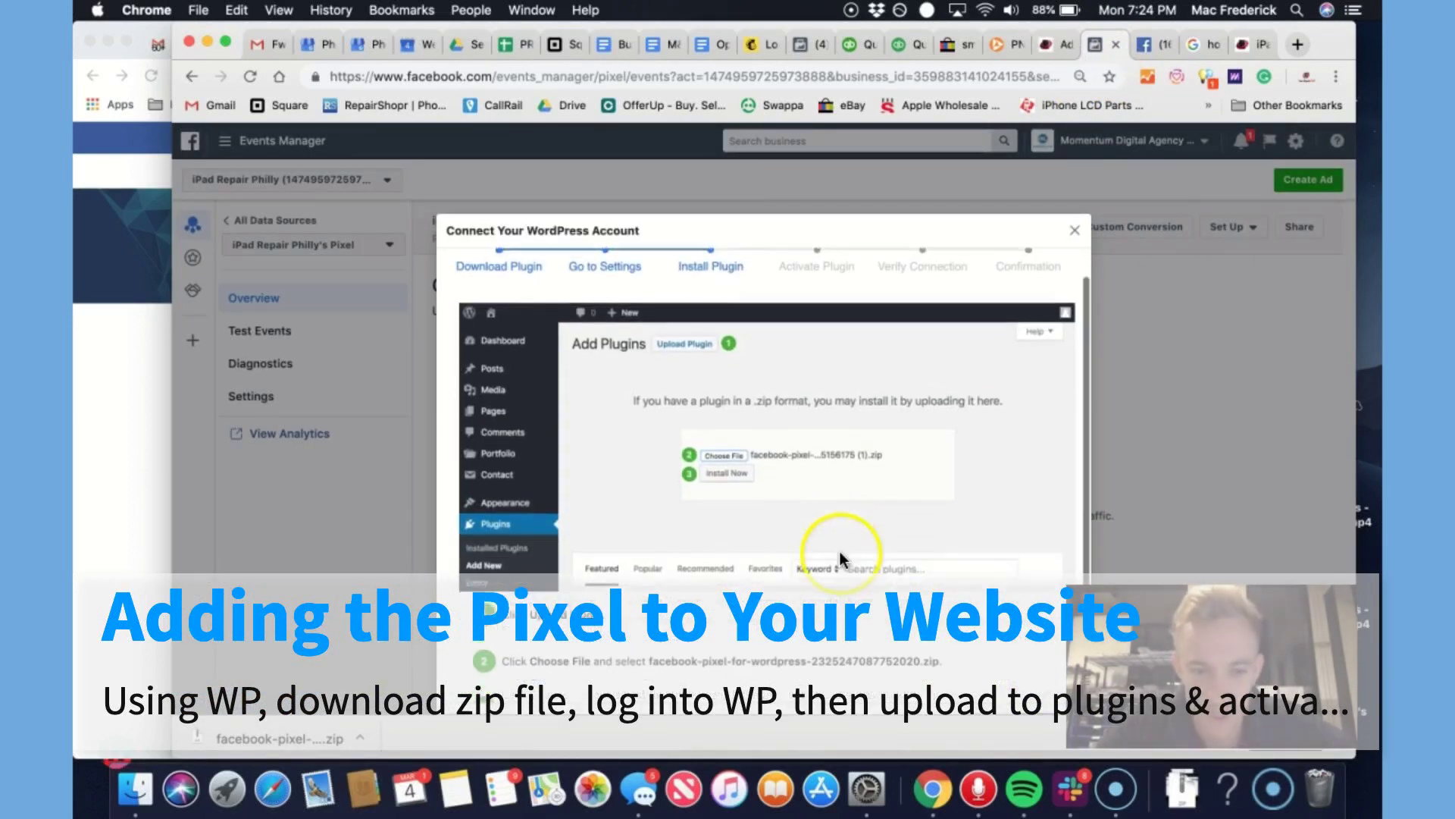
scroll(705, 451, "down", 2)
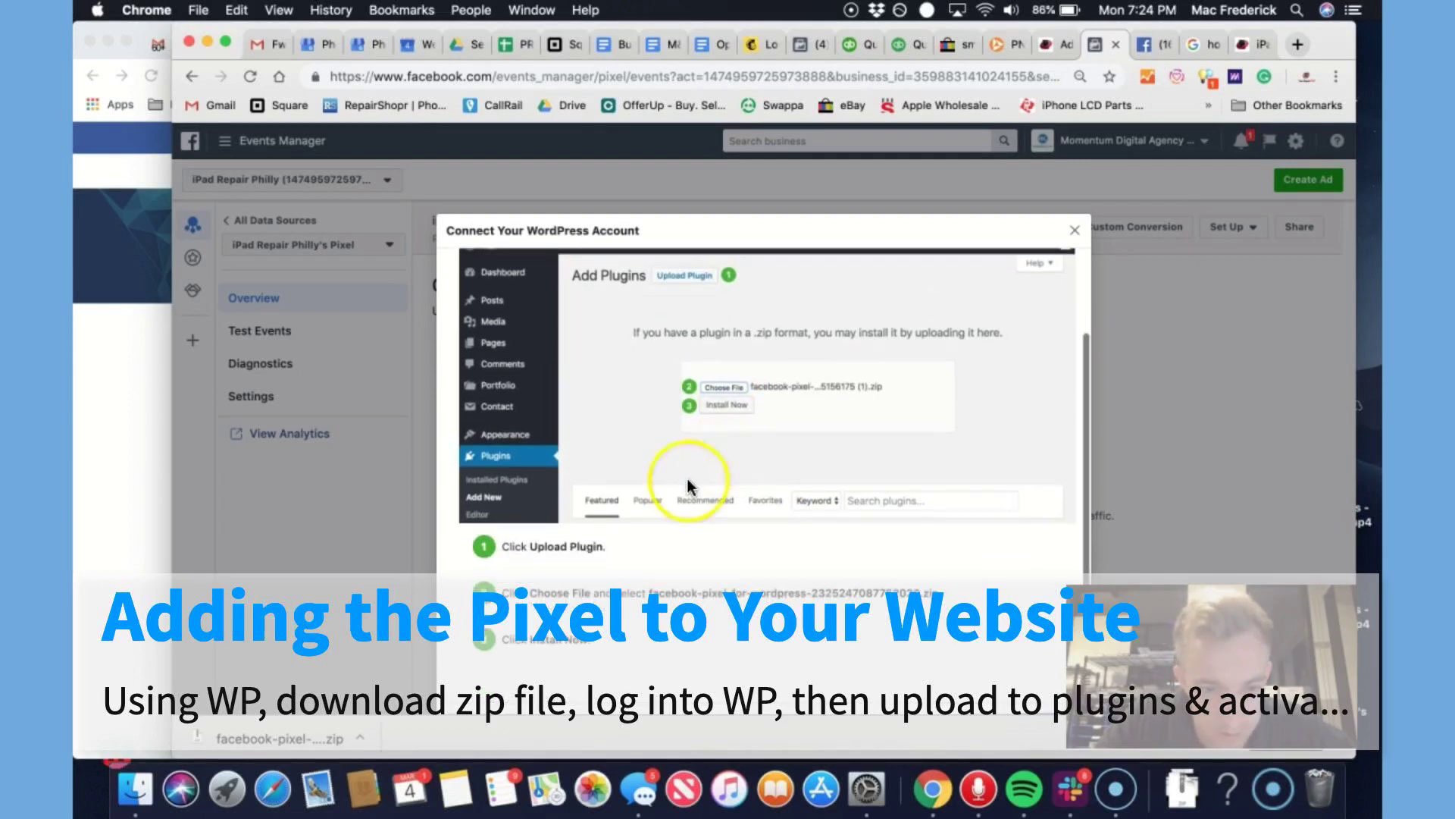
scroll(580, 557, "down", 2)
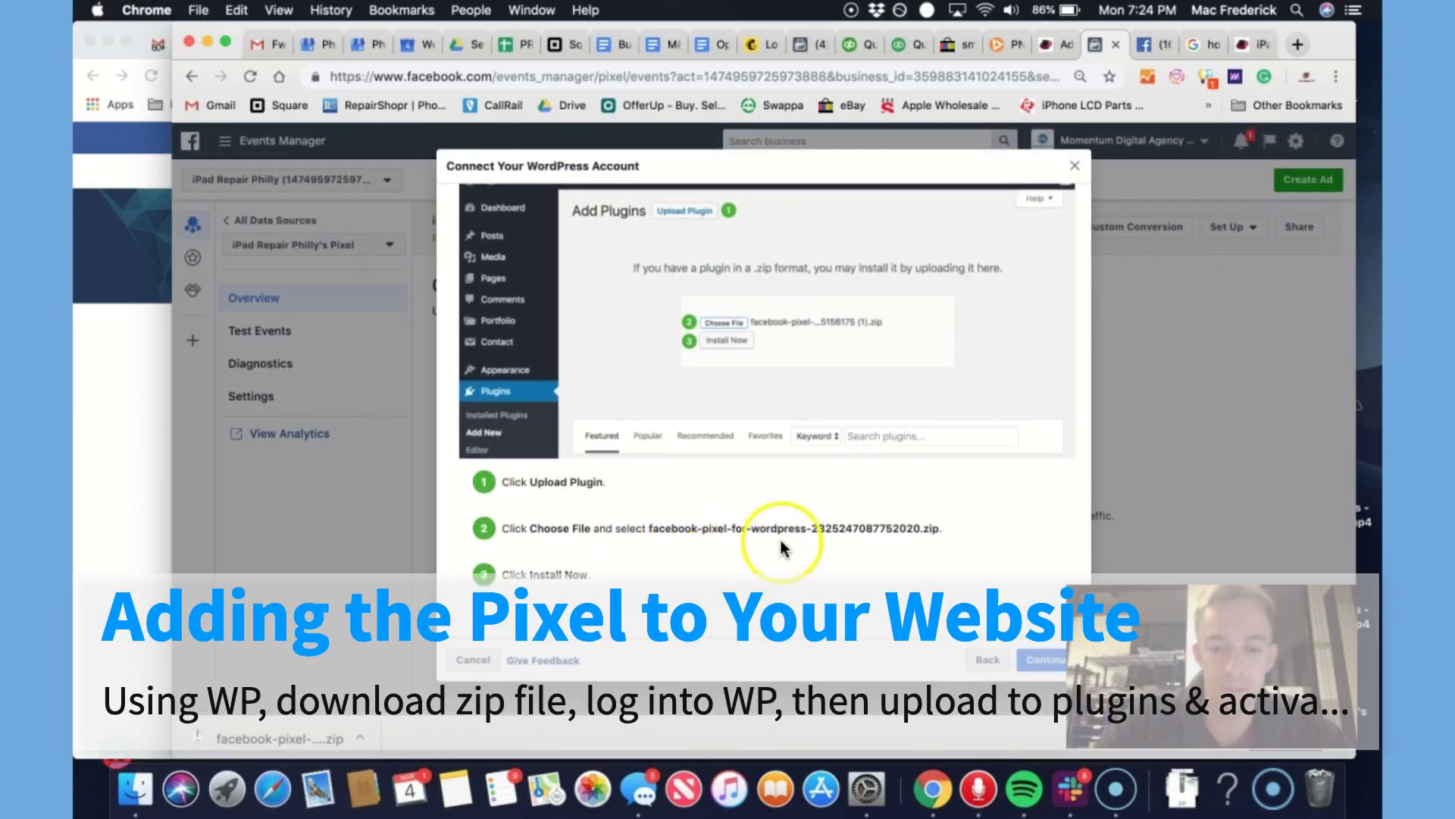
left_click(856, 535)
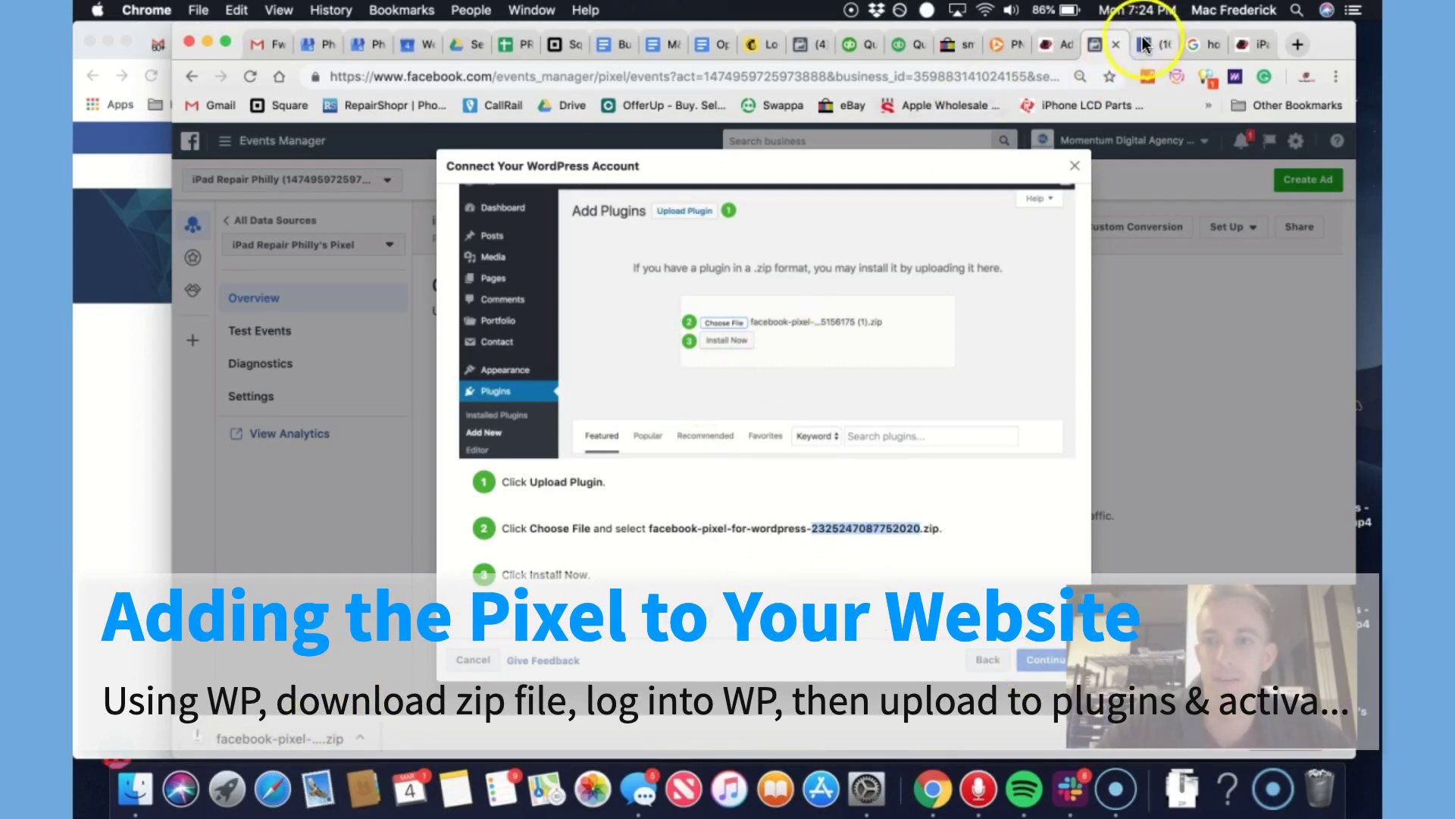
left_click(1050, 49)
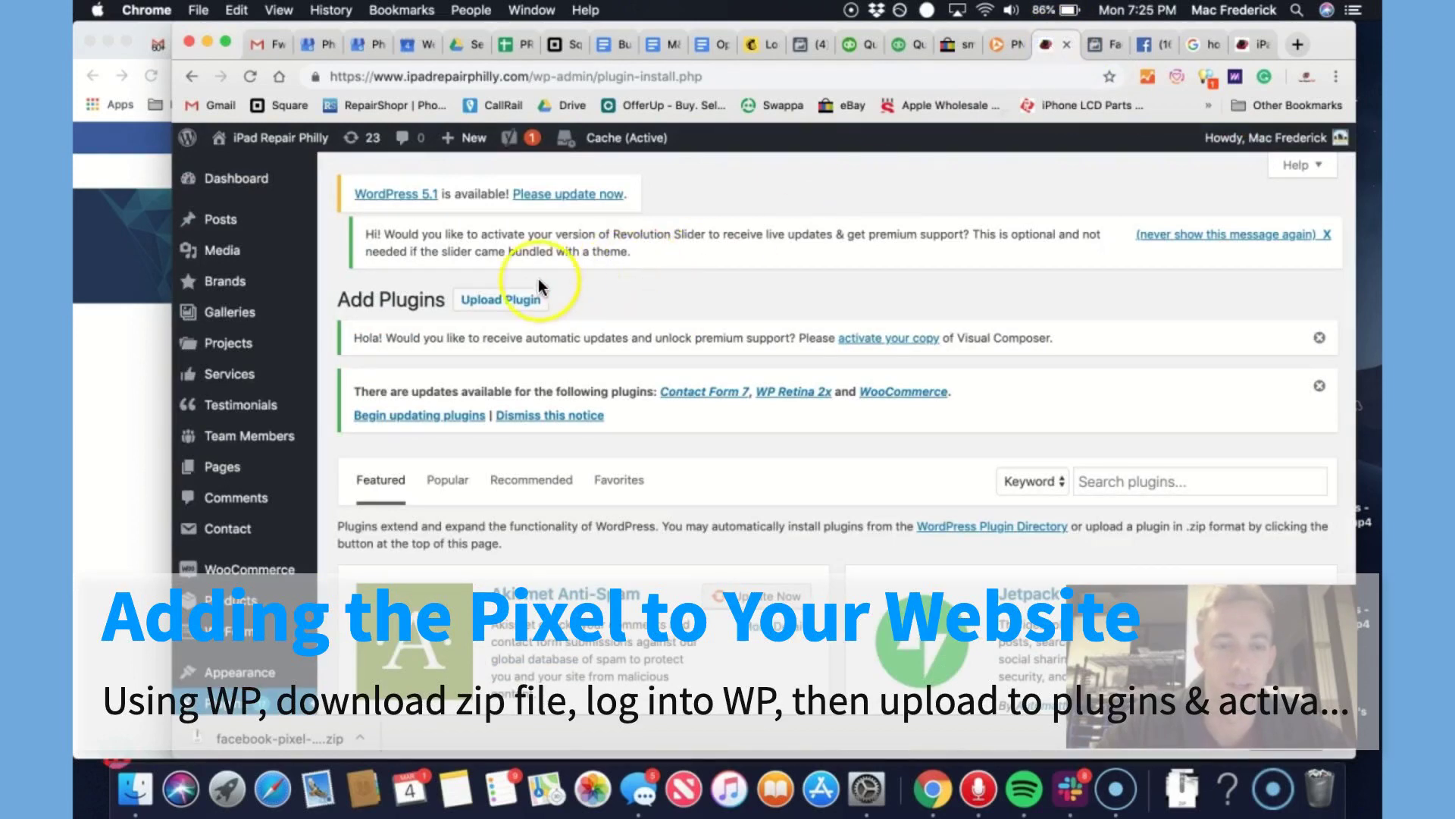
Upload the downloaded Facebook Pixel zip file to WordPress, checking its name against the Facebook guide, and install the plugin
left_click(504, 301)
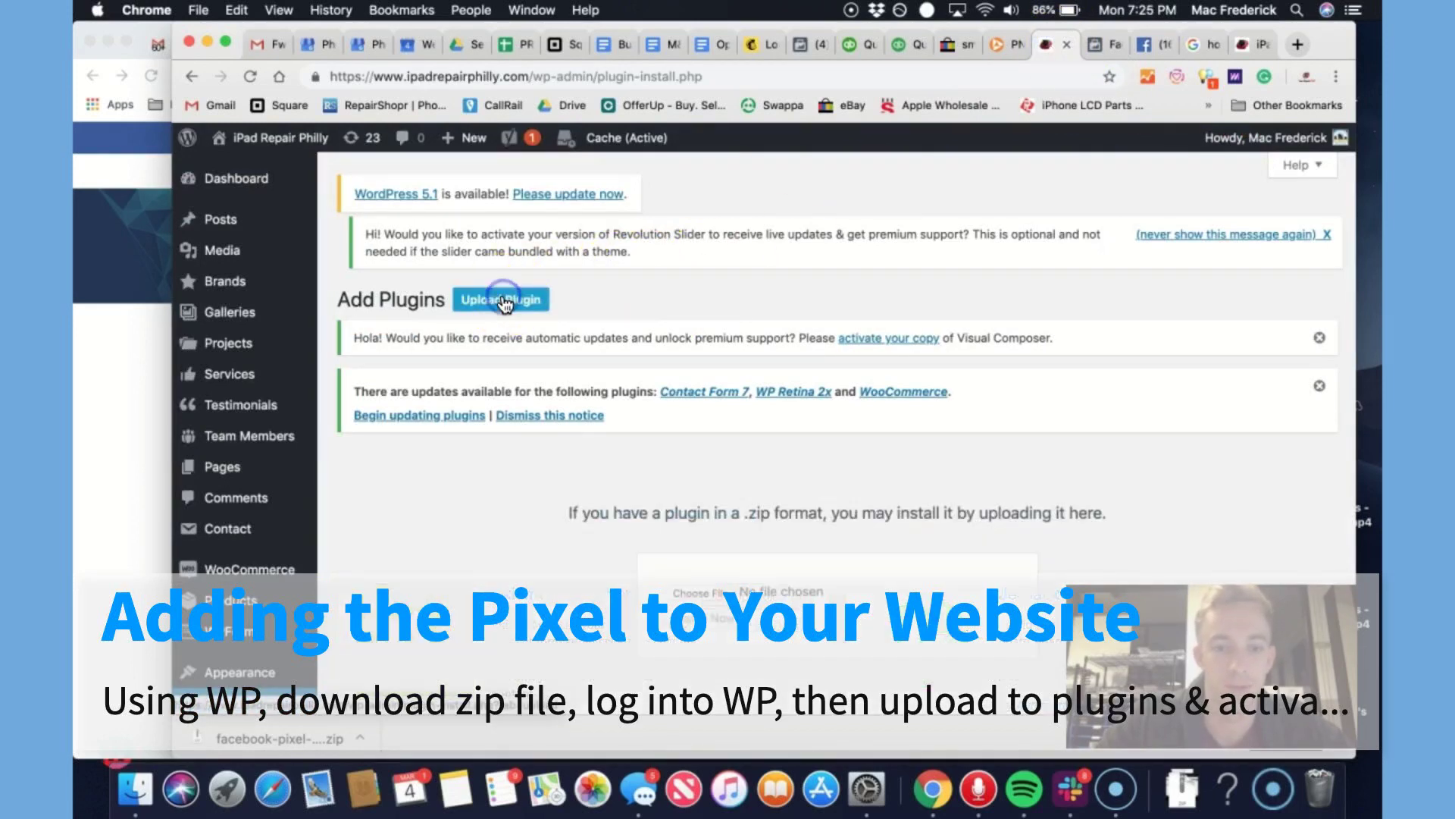
scroll(877, 477, "down", 5)
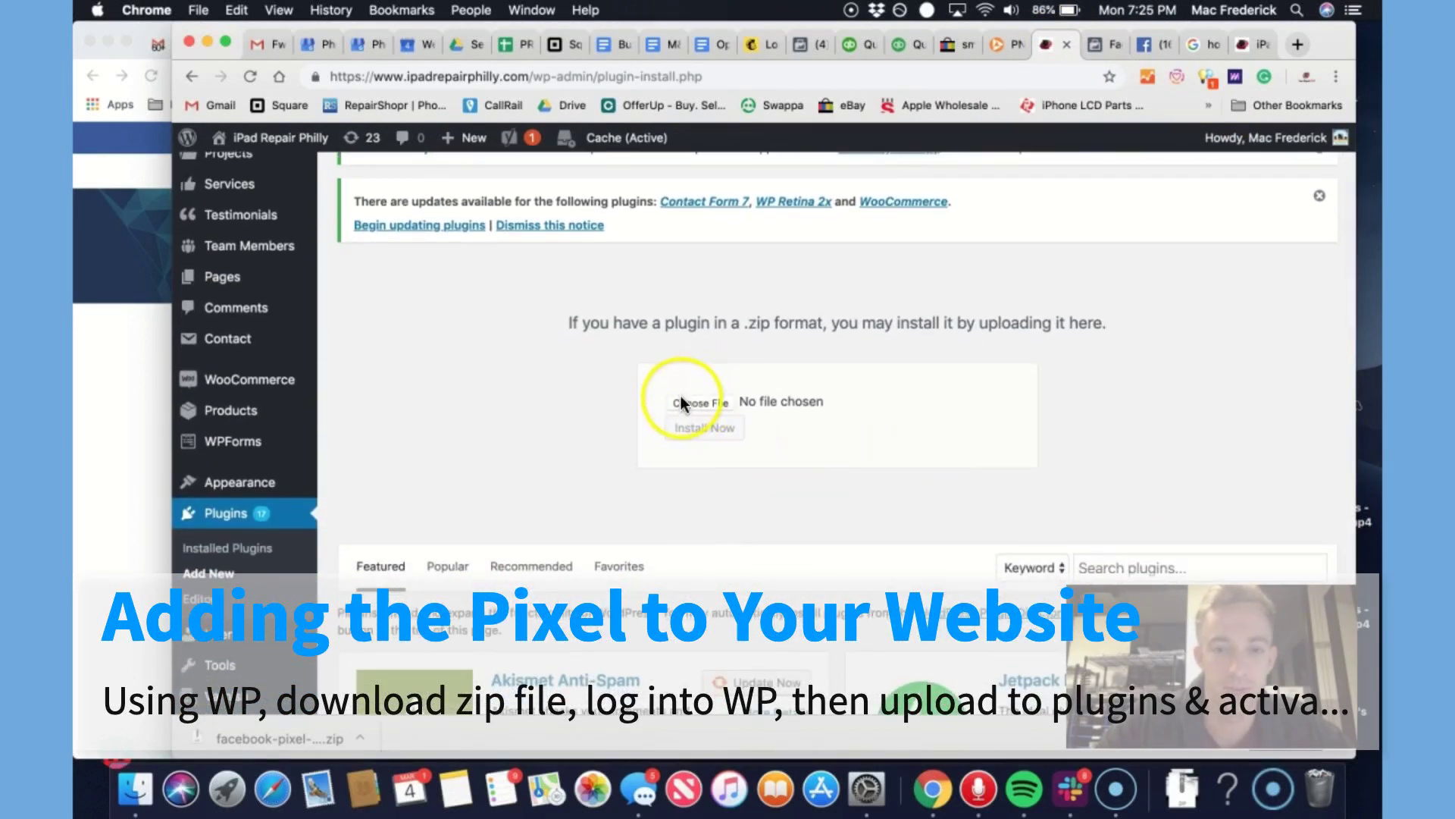
left_click(680, 401)
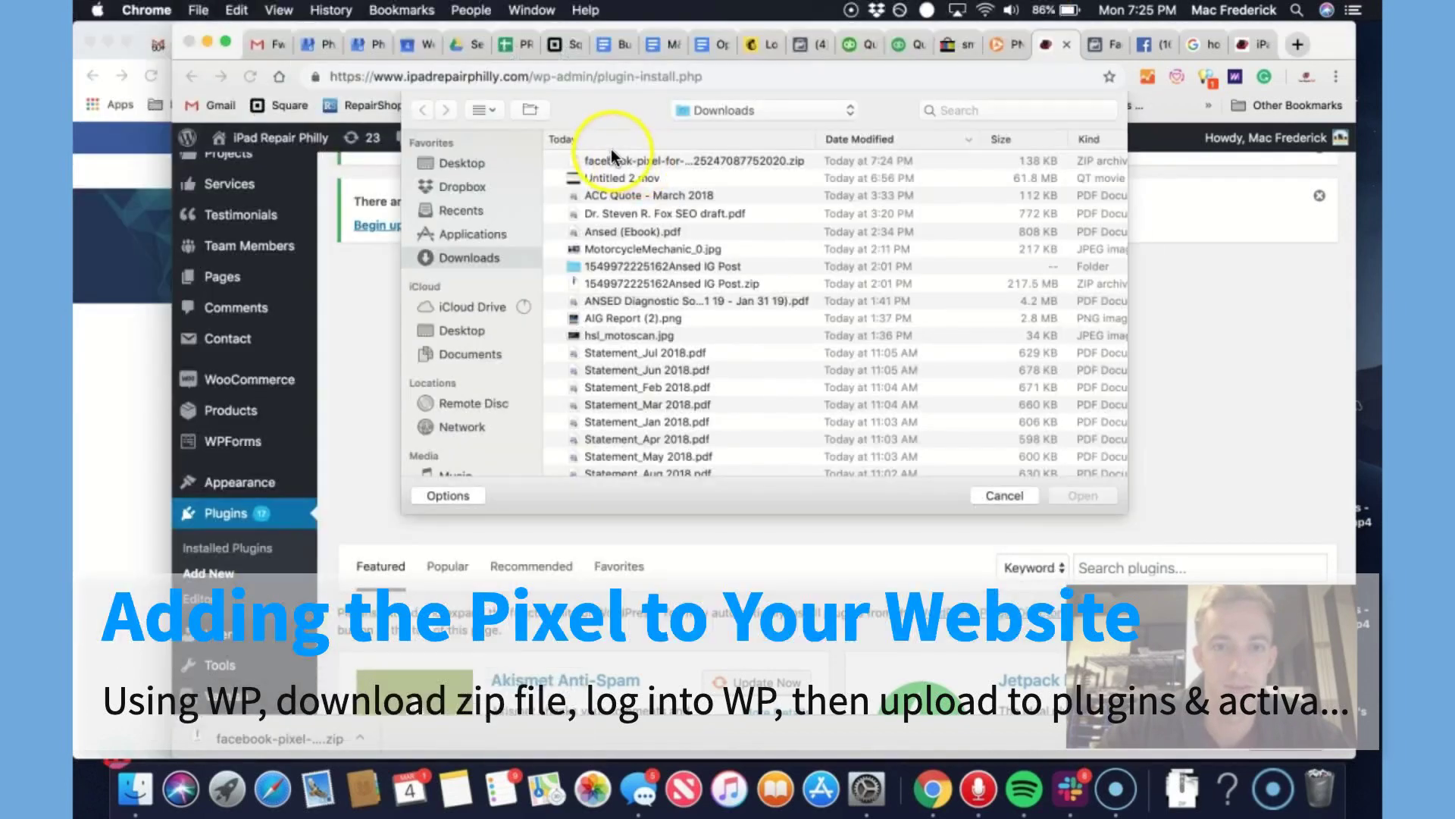
double_click(625, 162)
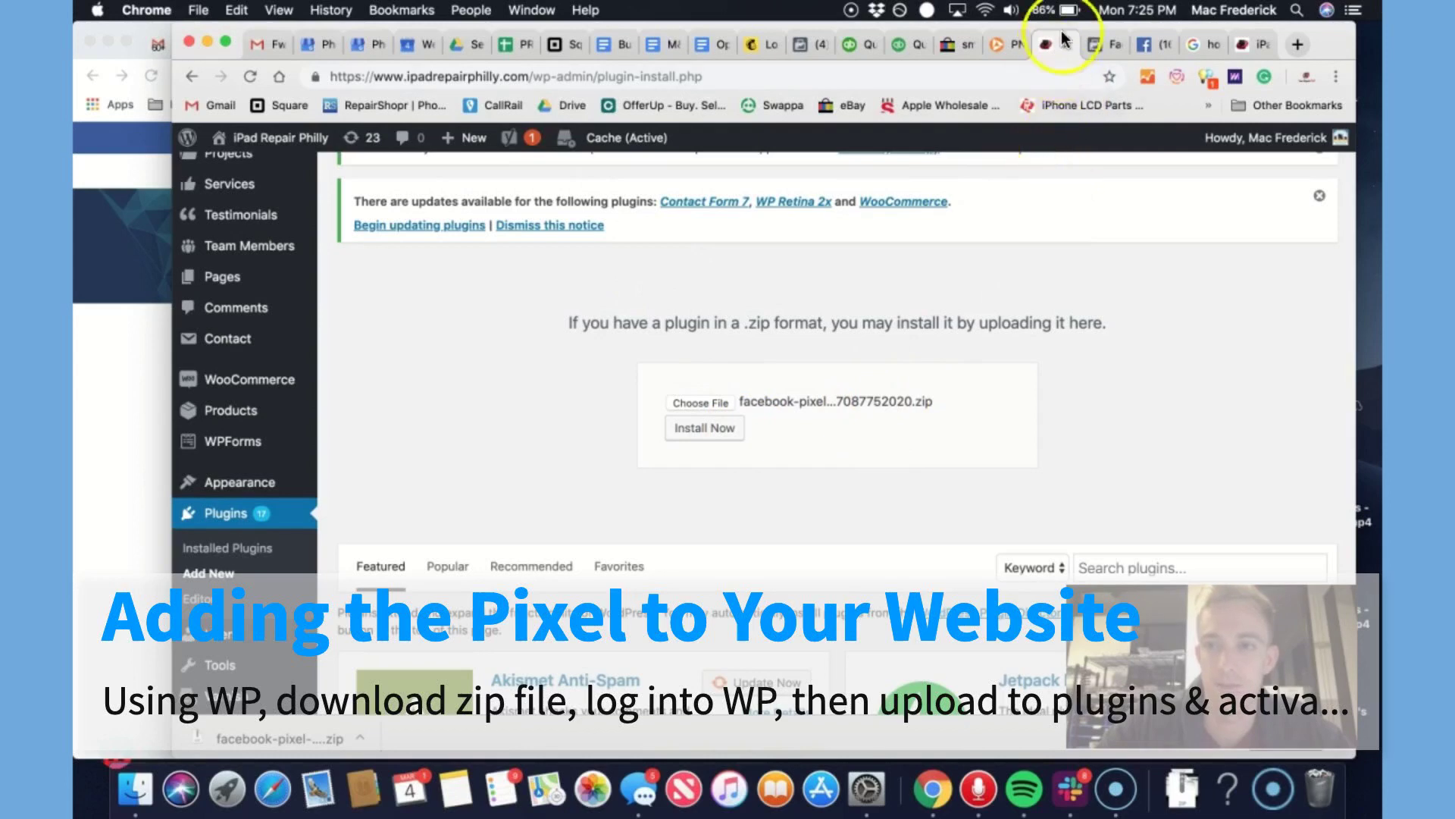
left_click(1098, 48)
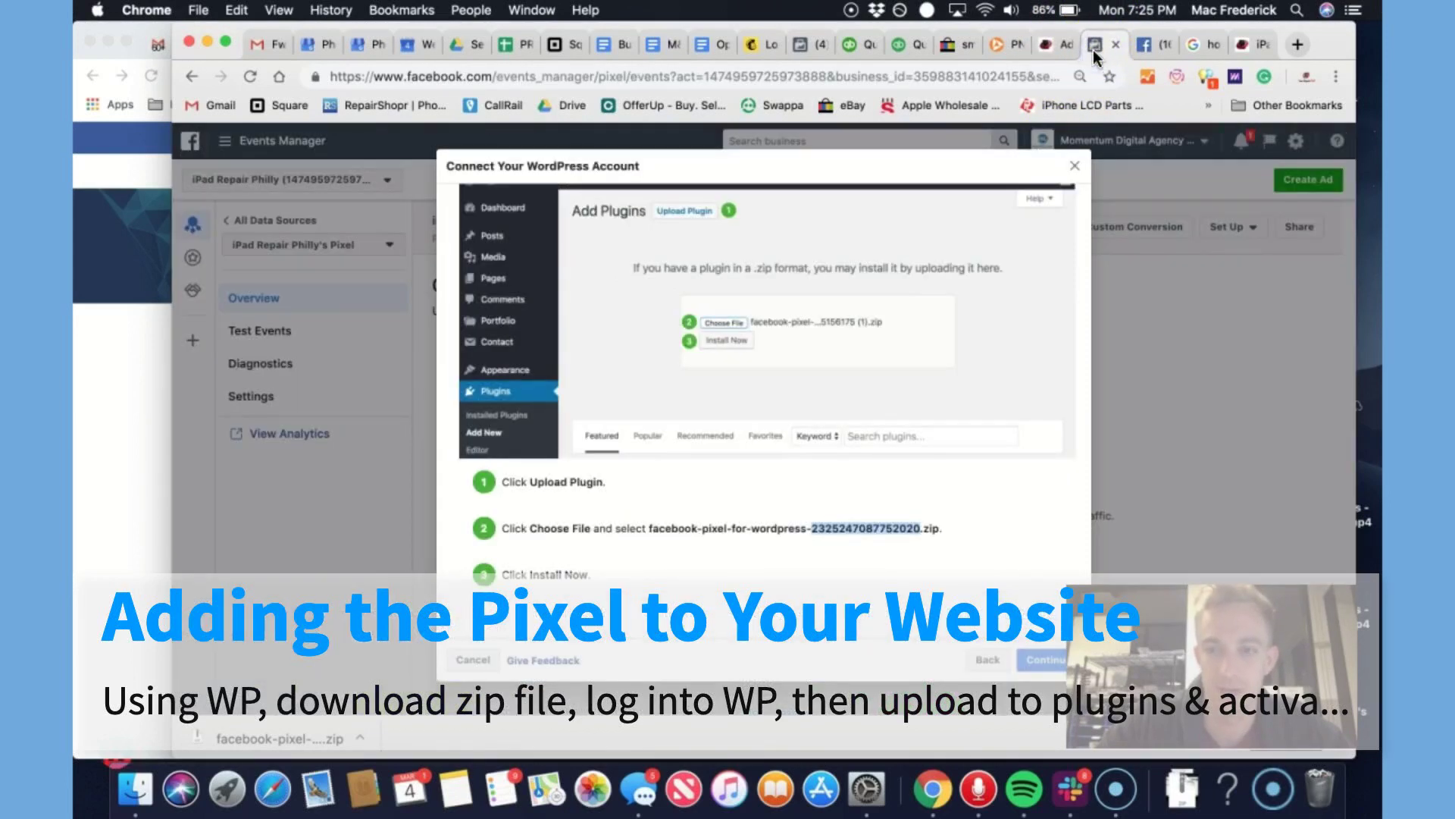
left_click(1048, 47)
left_click(705, 429)
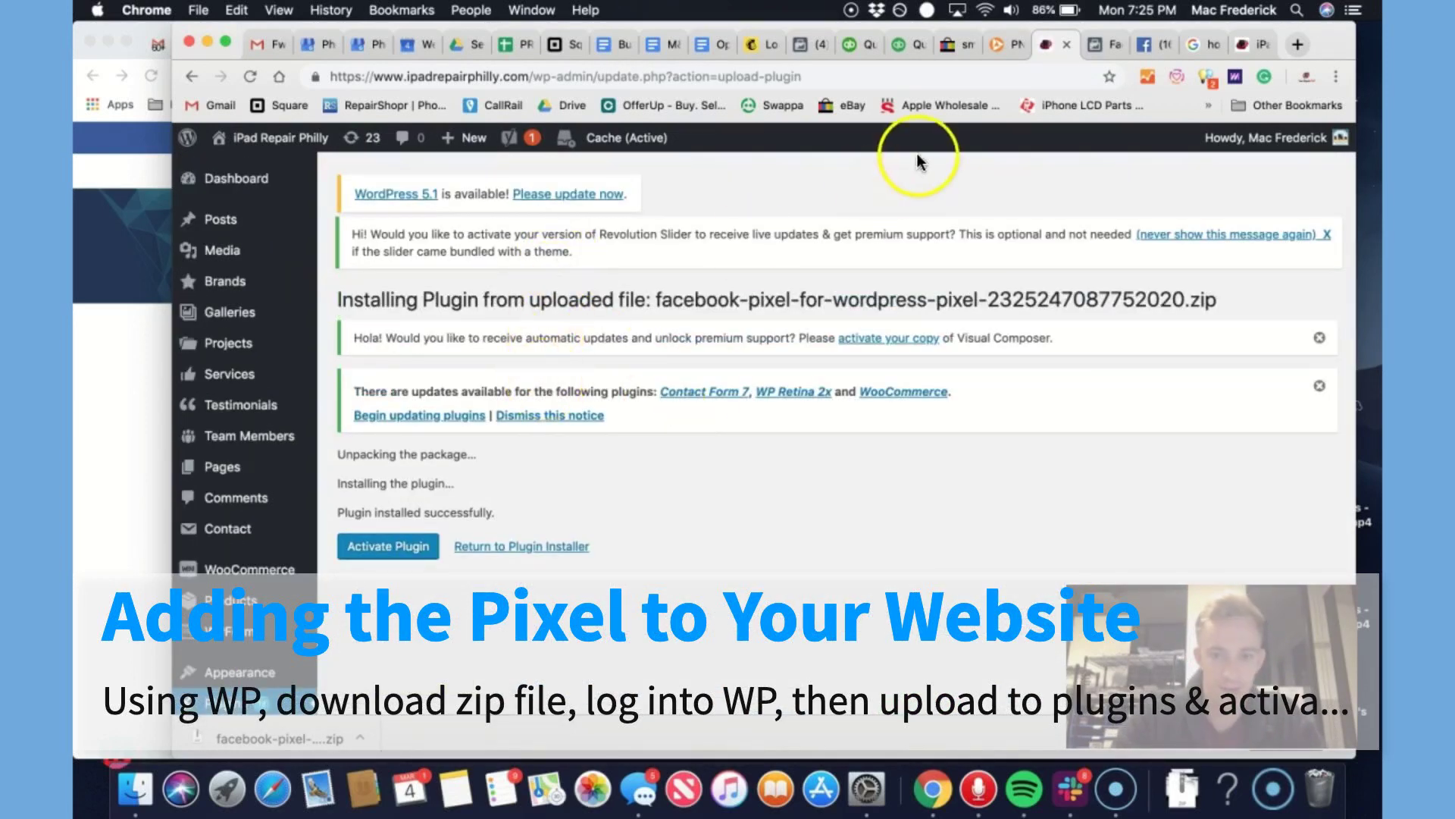
Advance the Facebook setup guide to Activate Plugin and activate the installed pixel plugin in WordPress
left_click(1098, 47)
left_click(1028, 664)
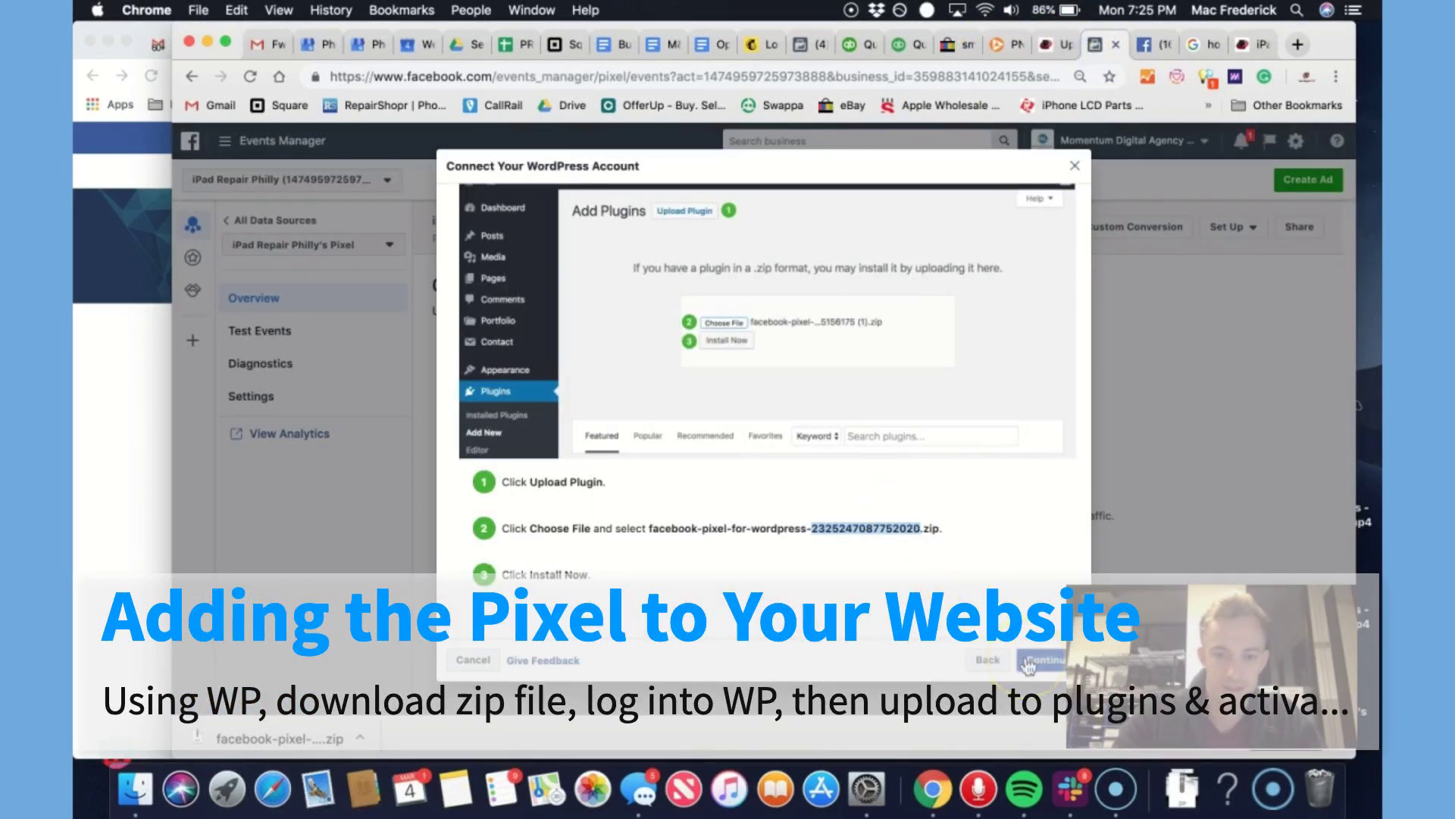
left_click(785, 528)
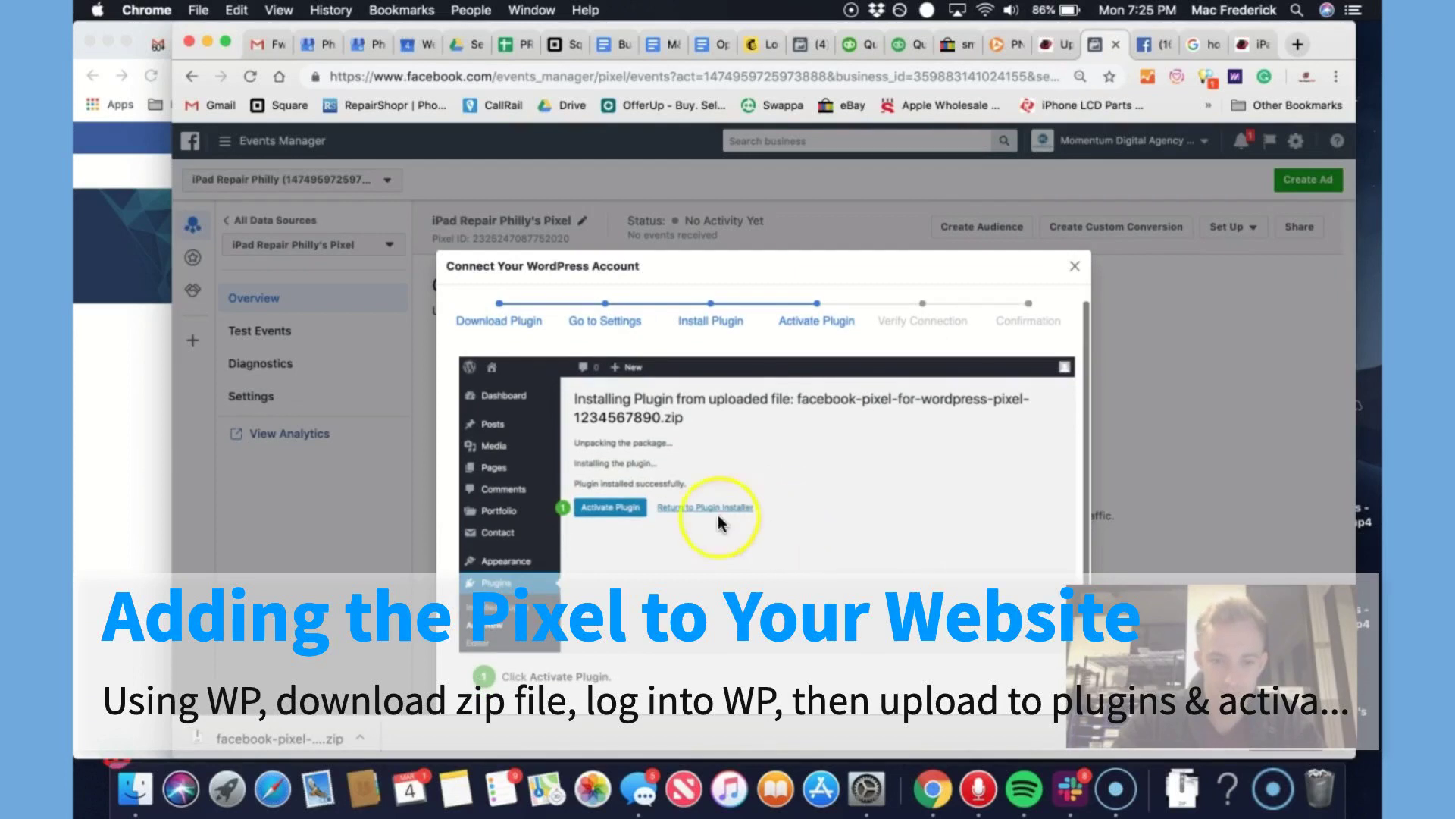
left_click(623, 508)
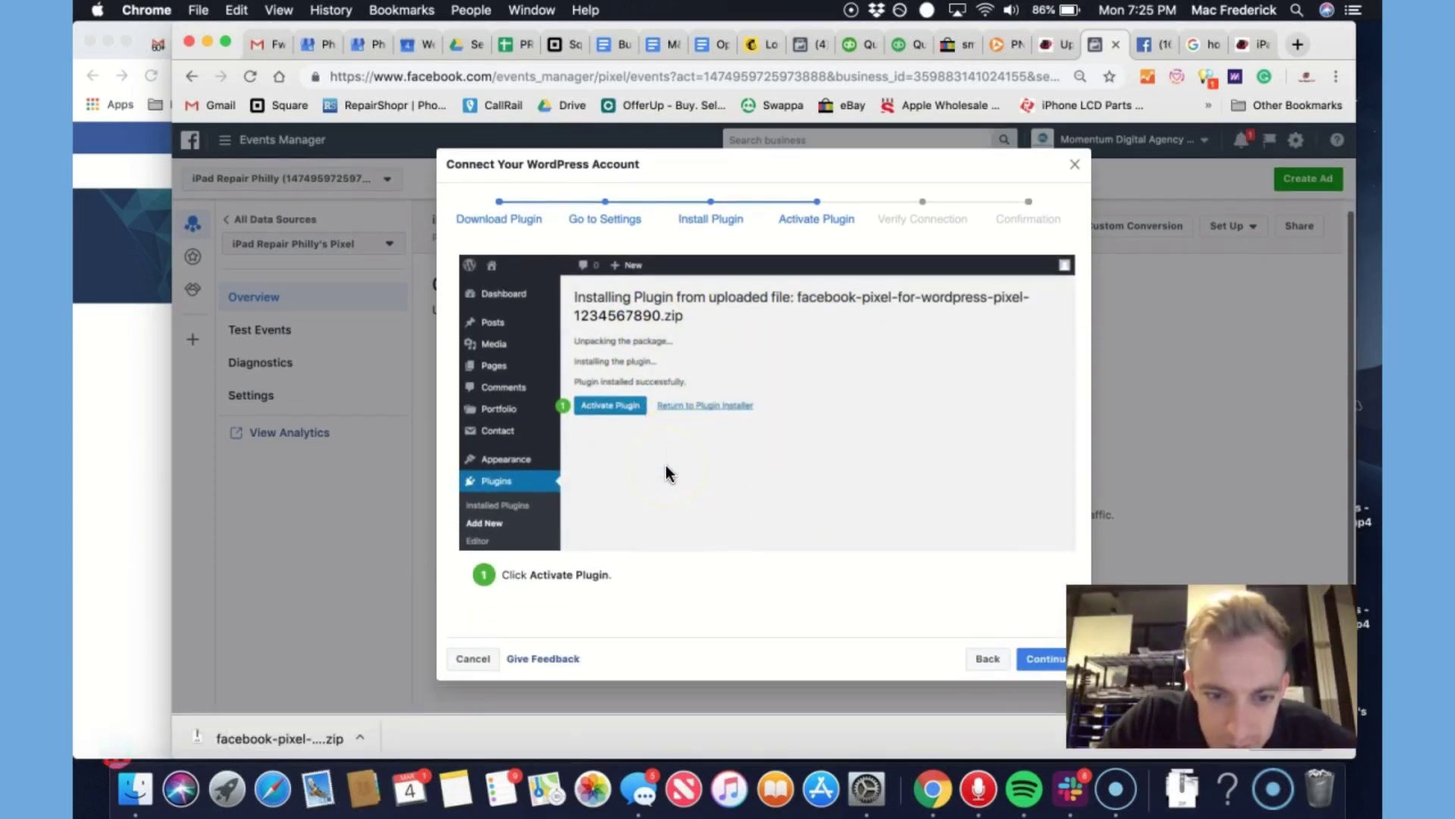
left_click(1049, 44)
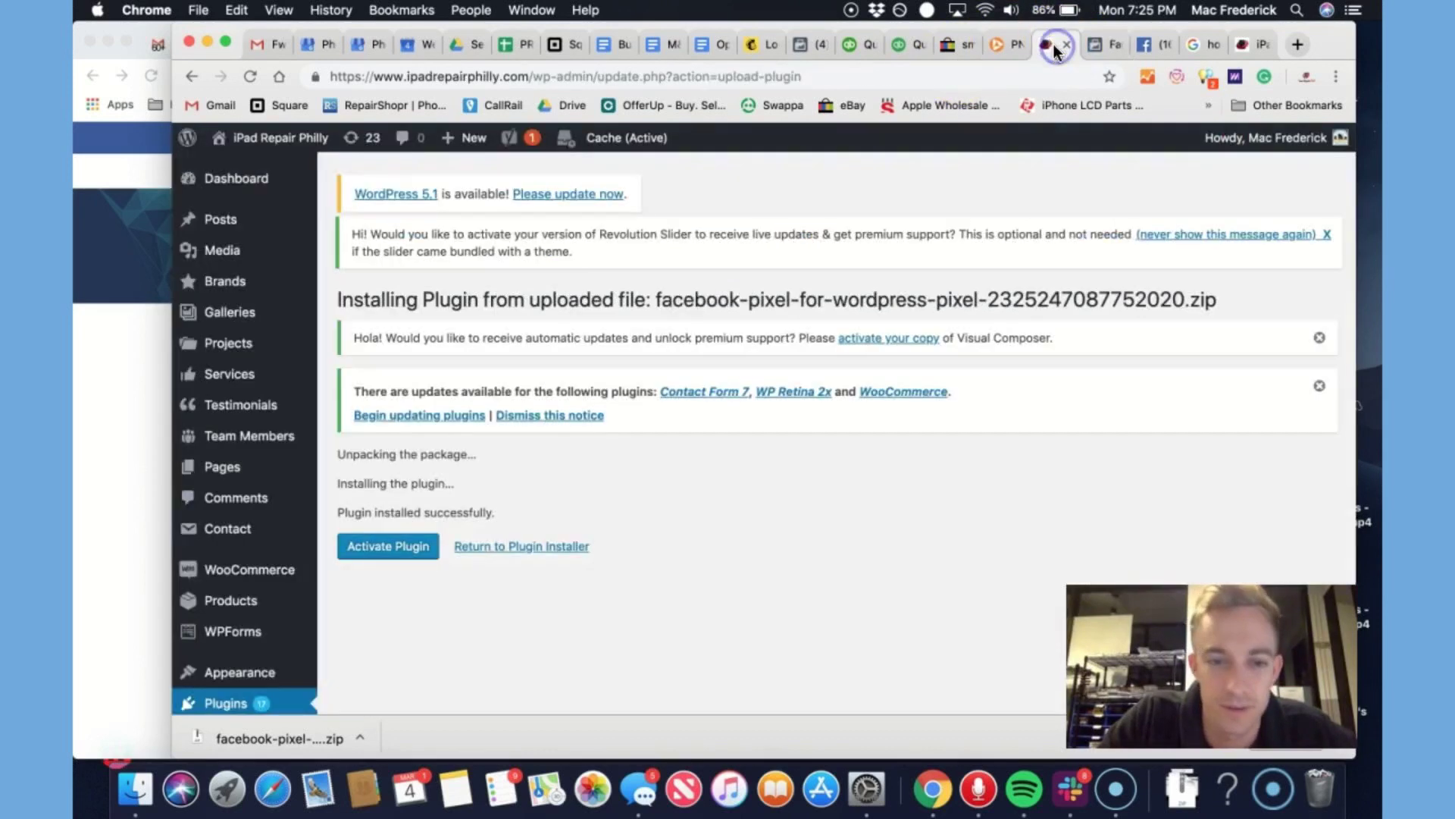
left_click(393, 552)
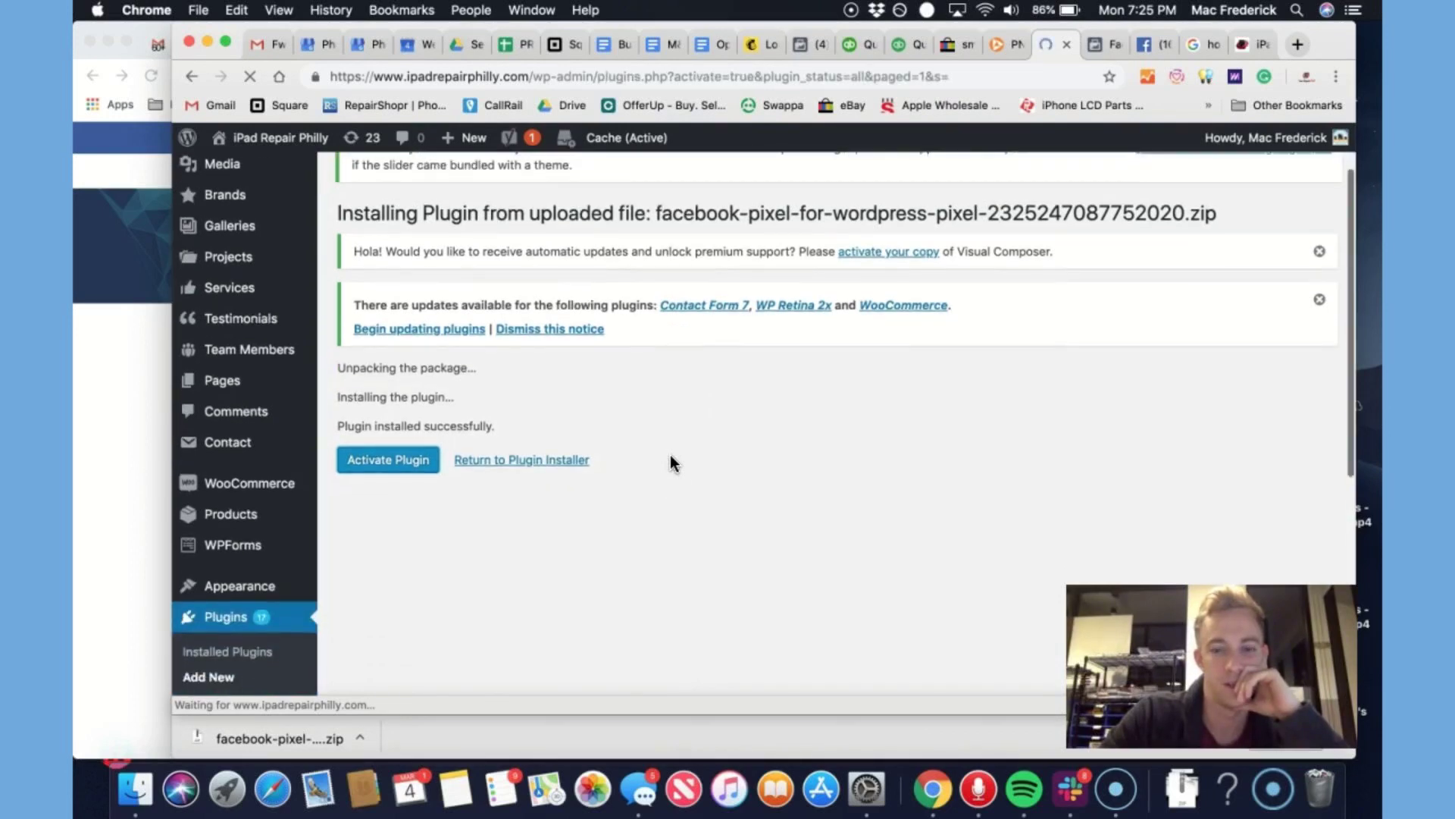
scroll(670, 462, "down", 1)
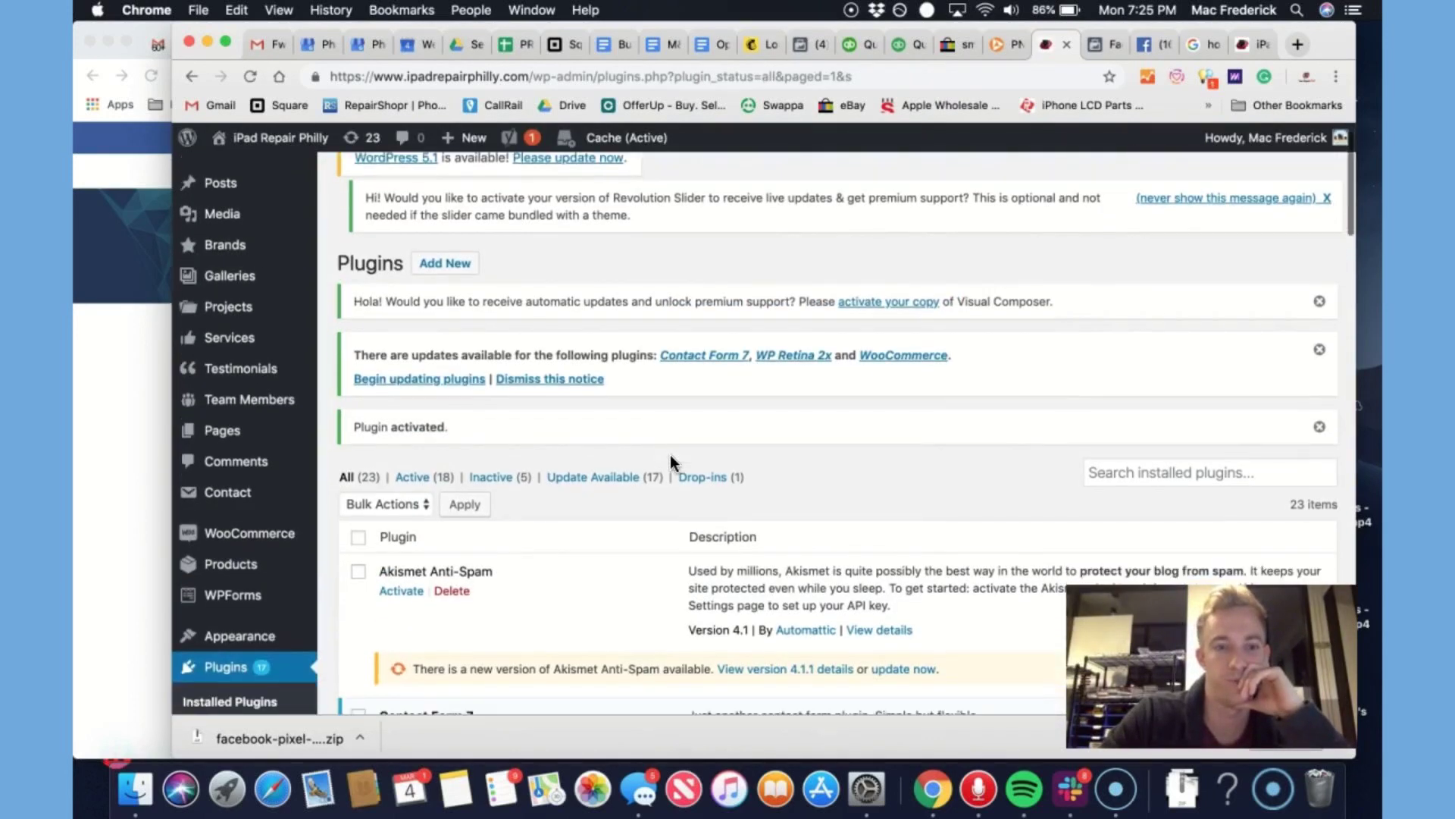
left_click(1103, 45)
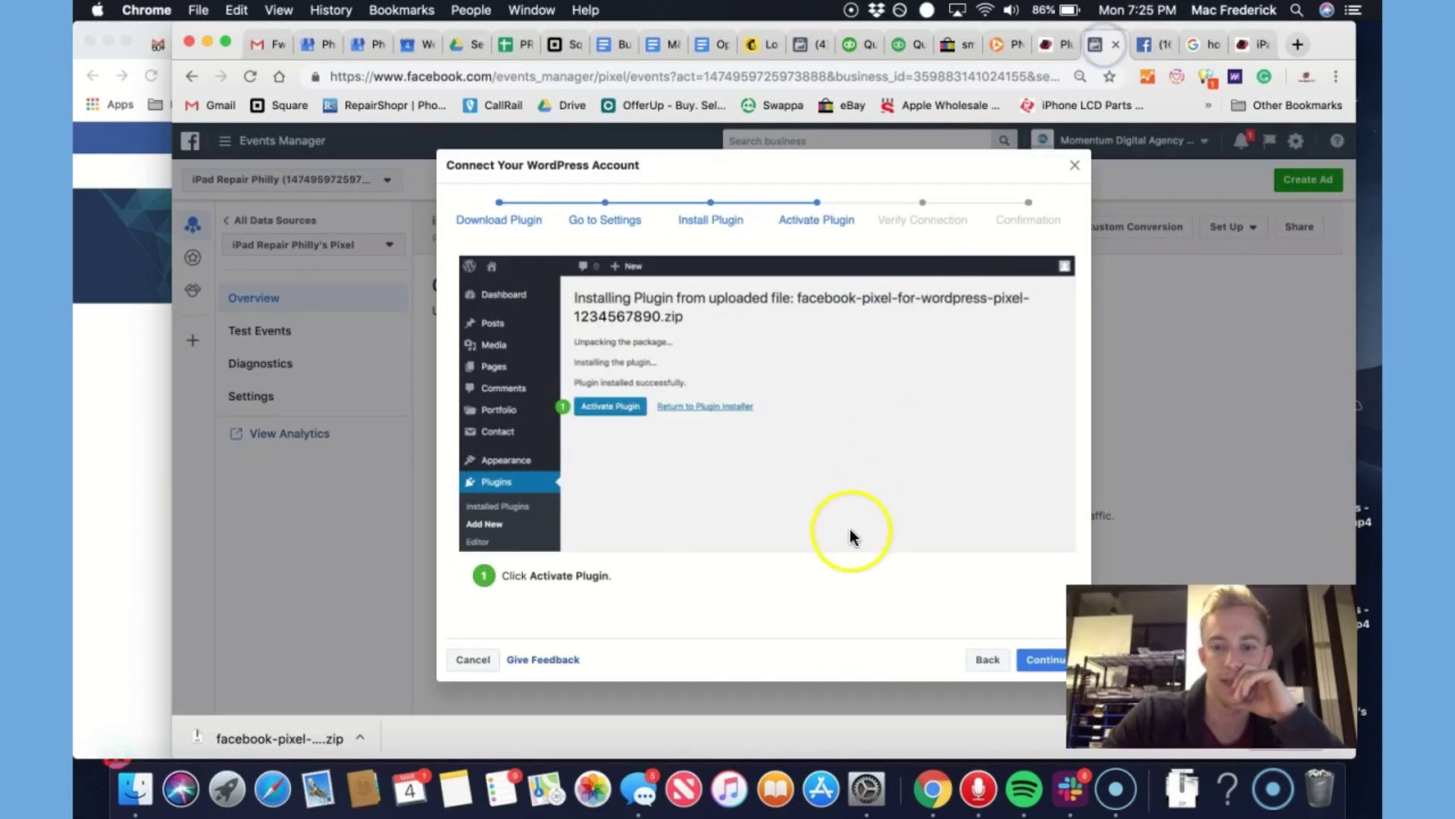
left_click(1032, 661)
left_click(587, 476)
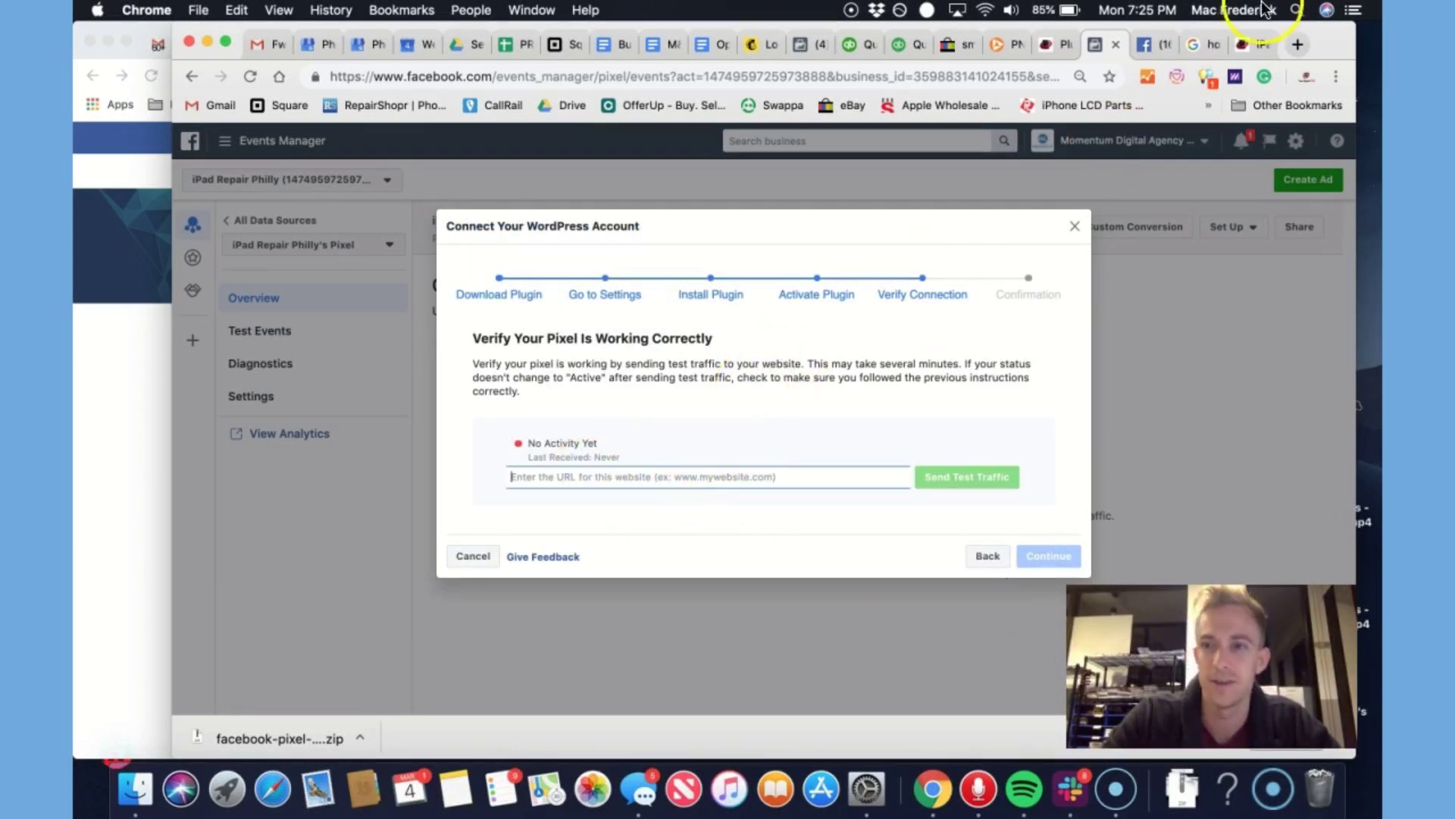
left_click(1246, 44)
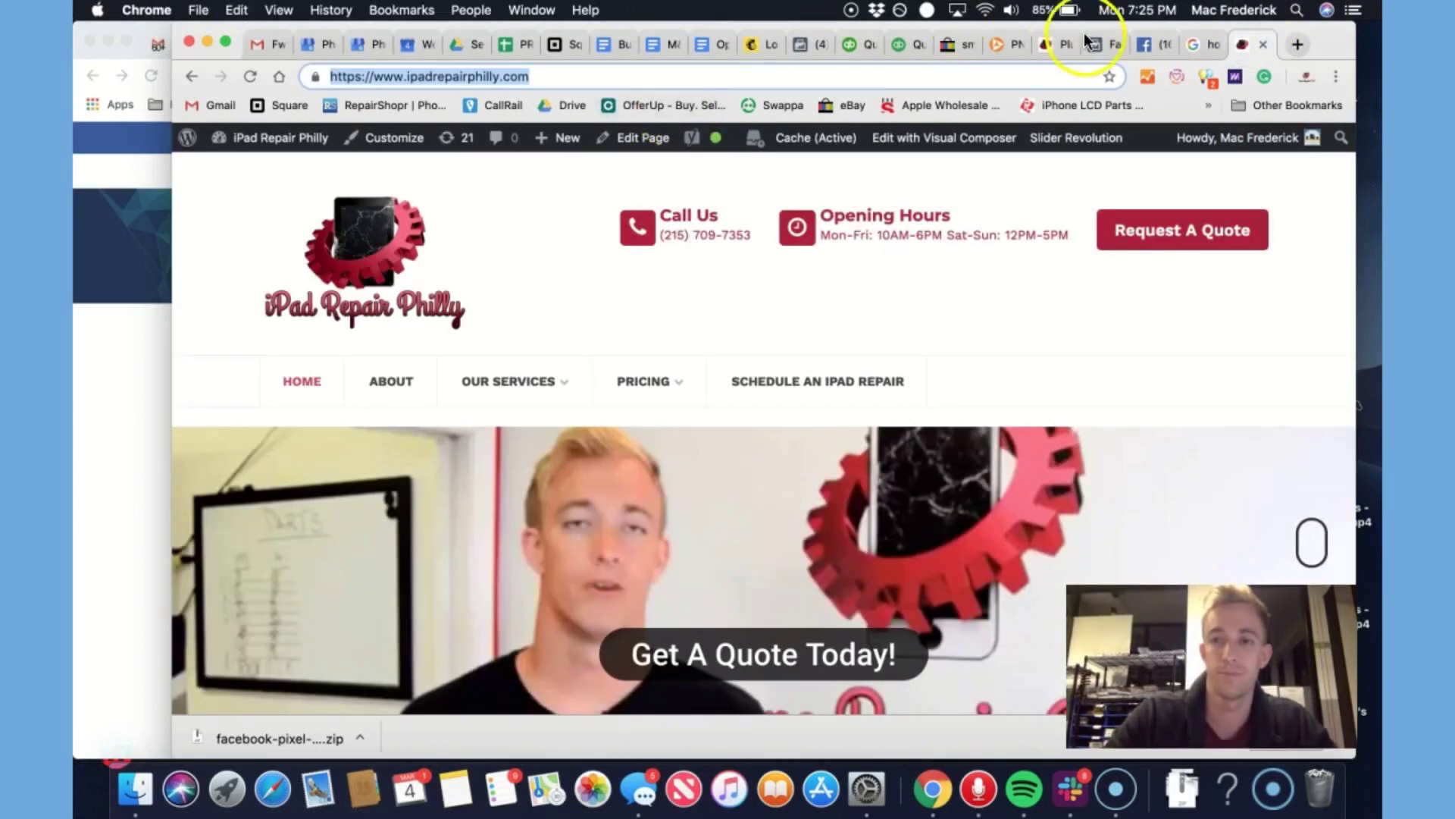
left_click(1103, 48)
type("https://www.ipadrepairphilly.com")
left_click(957, 465)
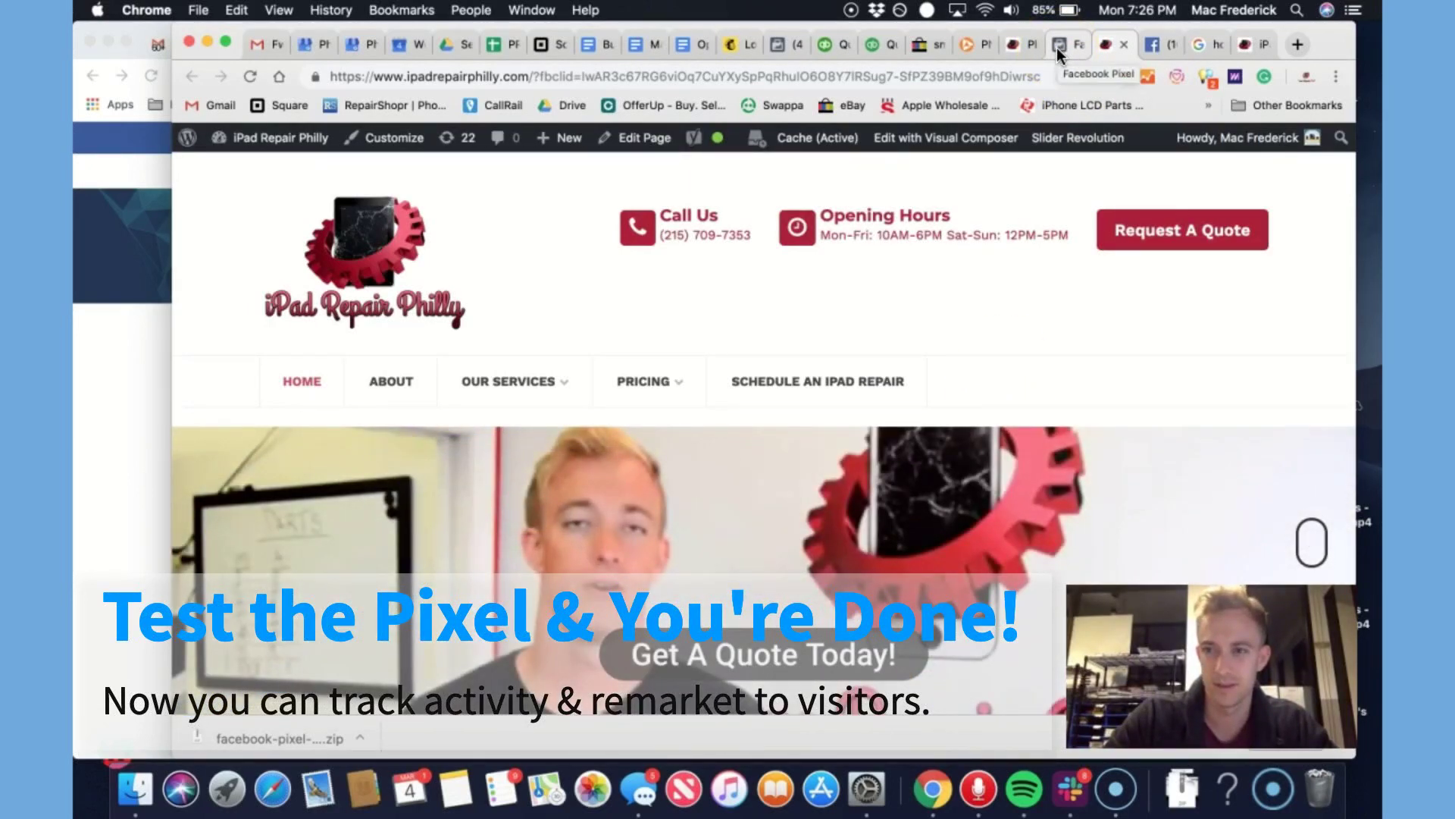
Return to the Facebook setup guide, continue from Verify Connection to Confirmation, and close the completed setup
left_click(1057, 47)
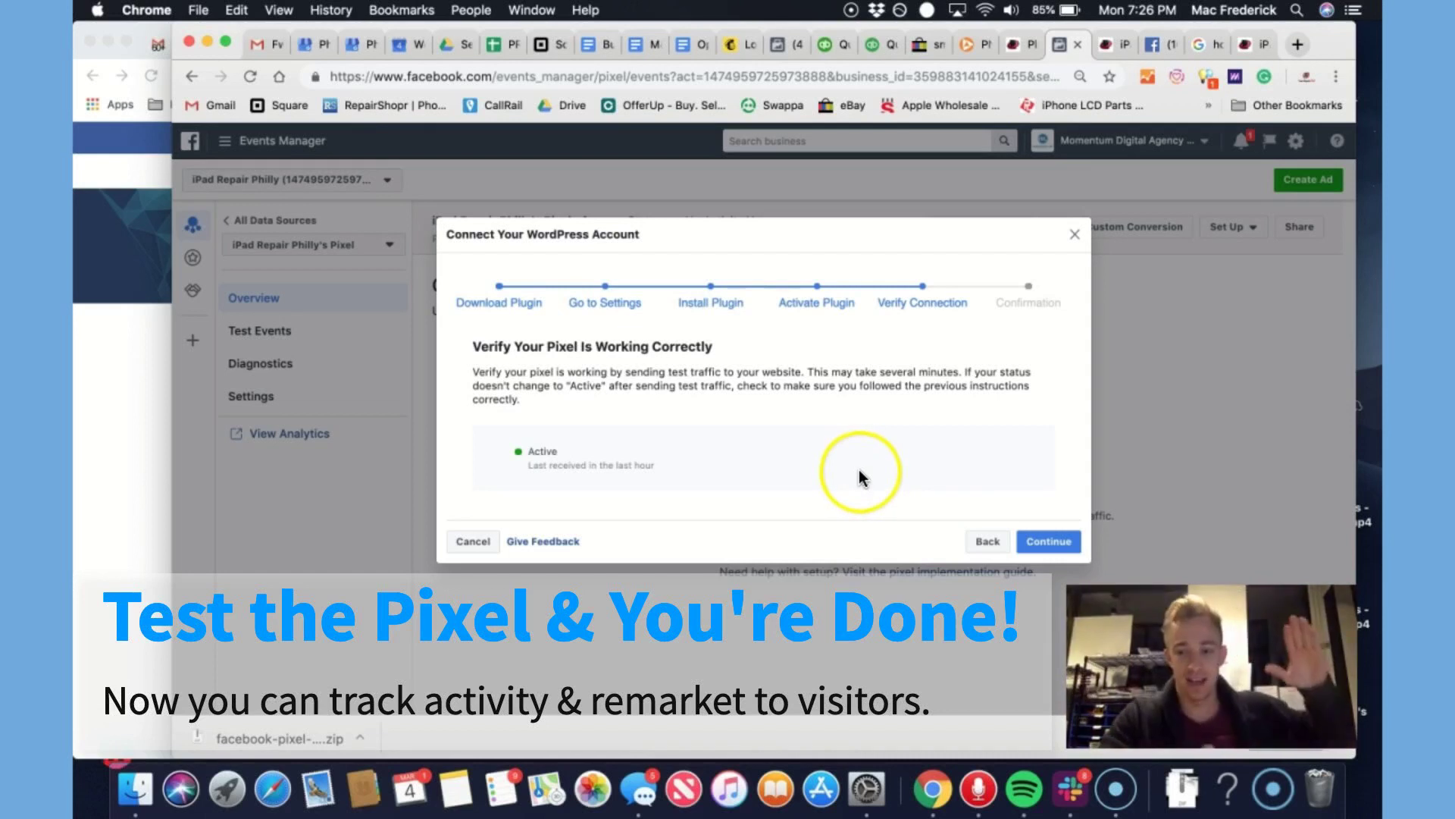
left_click(1057, 544)
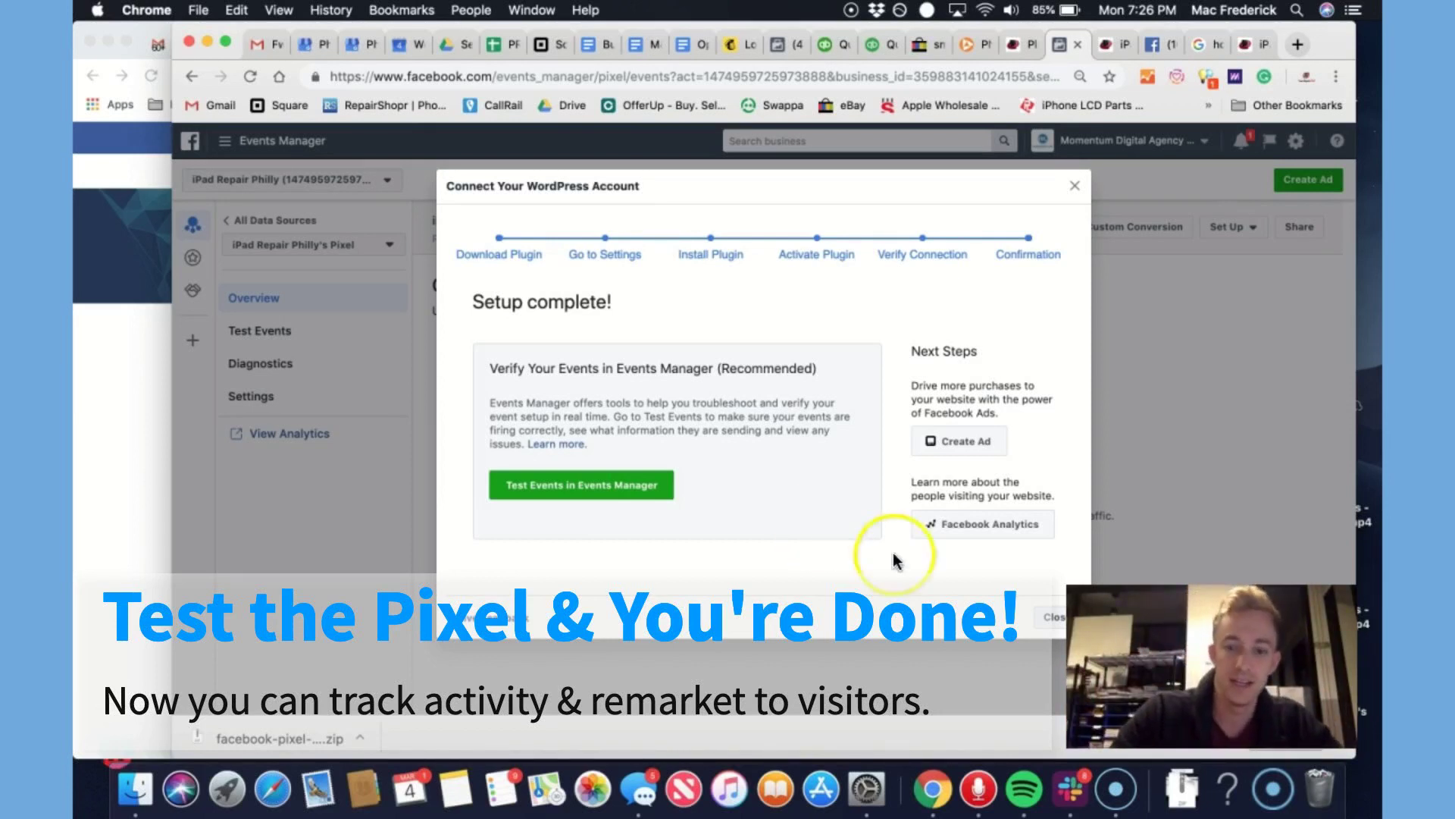
left_click(1054, 617)
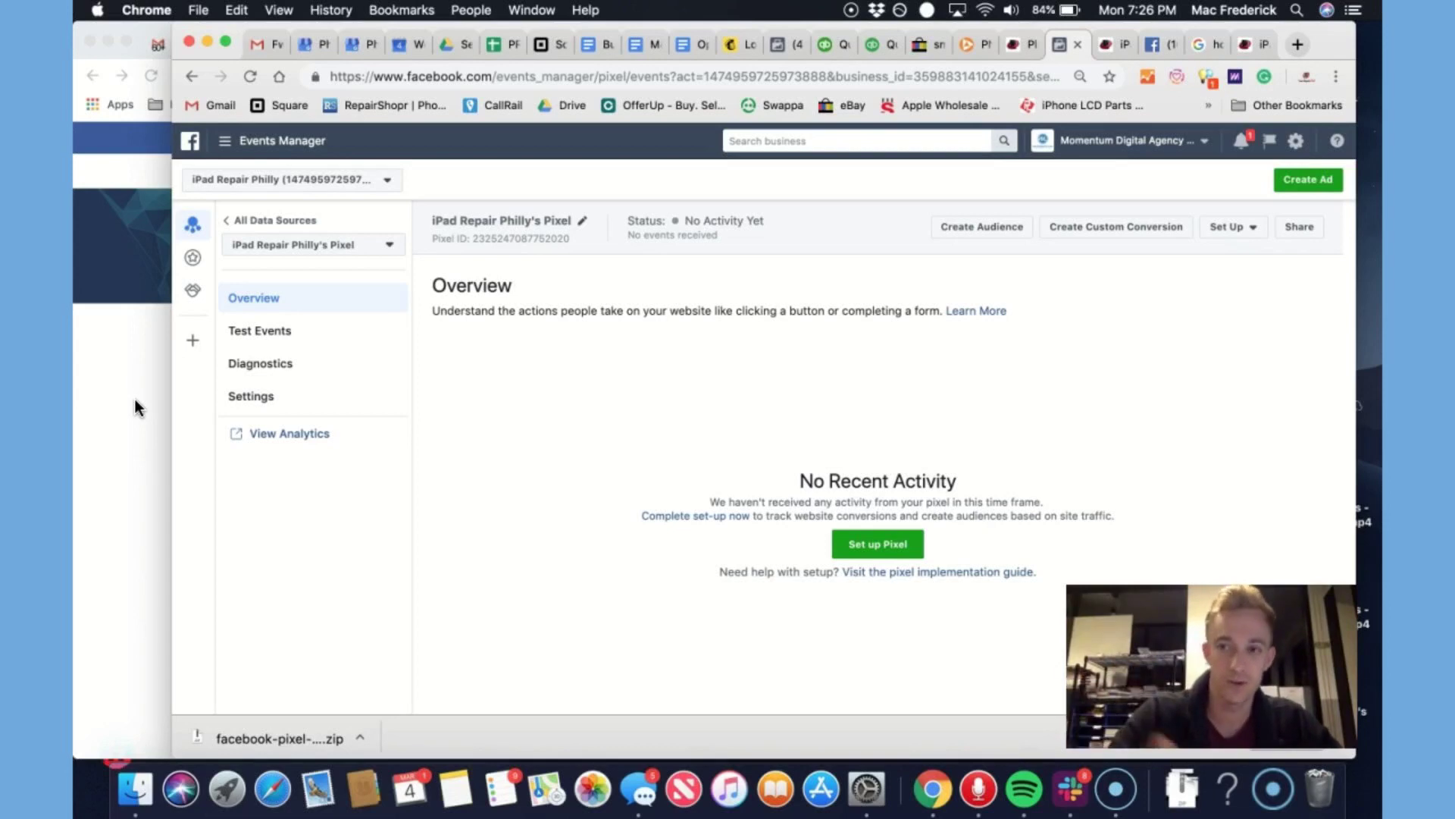
Review the pixel installation and Pixel Helper sections of the Google Docs article "What is a Facebook Pixel and How do I use it?", and return to Events Manager
left_click(91, 334)
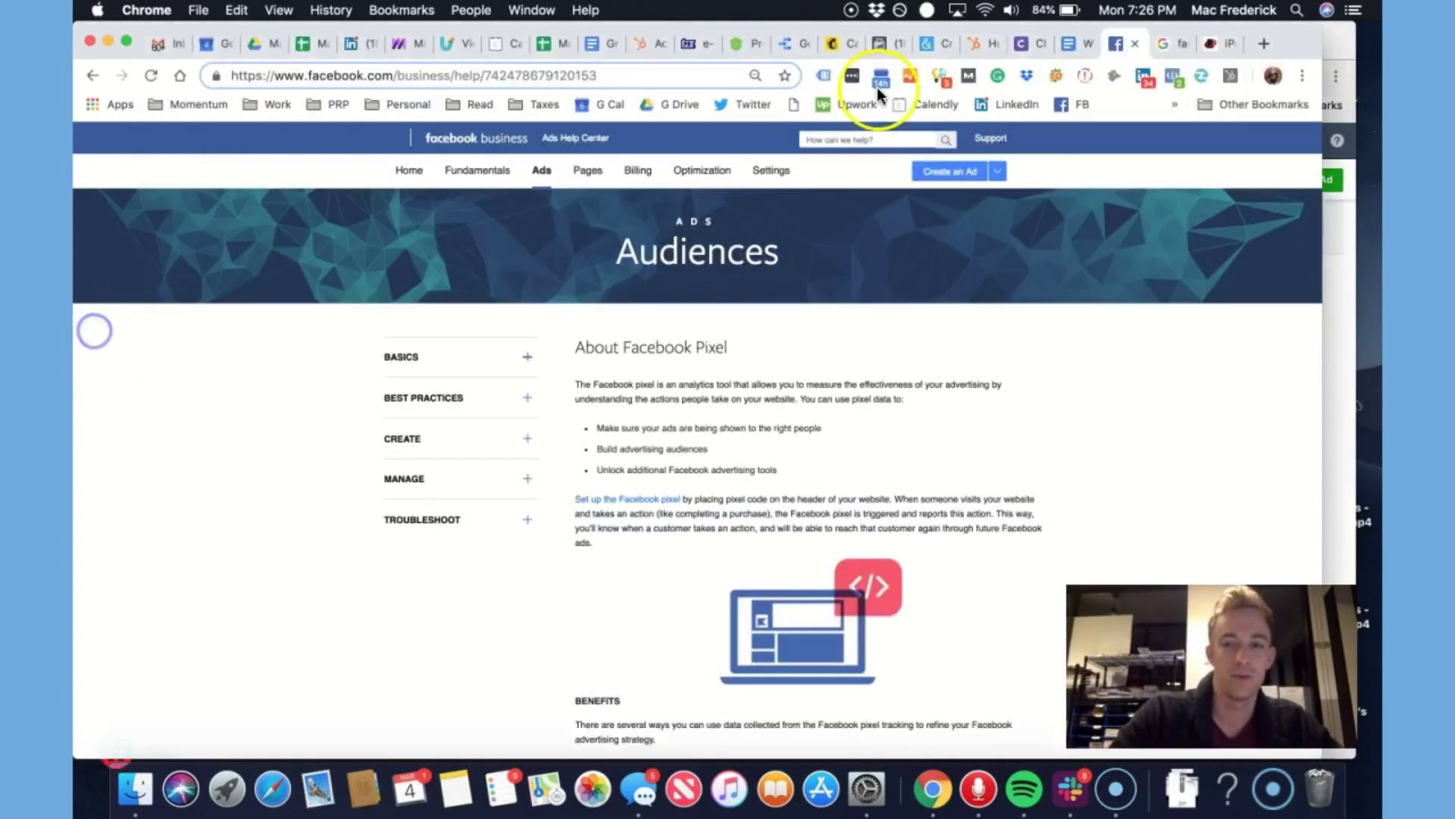
left_click(1074, 46)
scroll(802, 285, "up", 15)
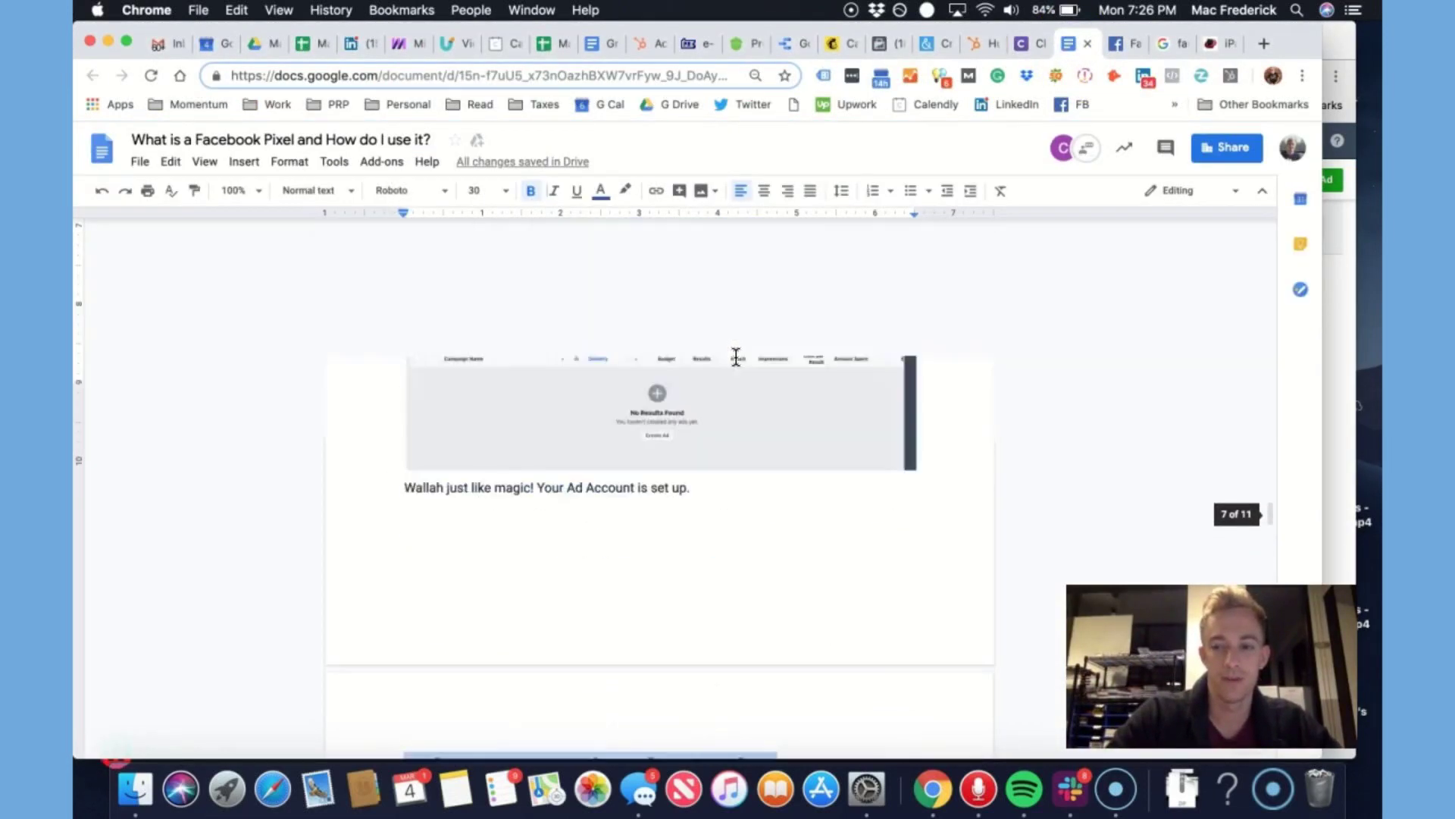
scroll(735, 357, "up", 15)
scroll(736, 356, "down", 10)
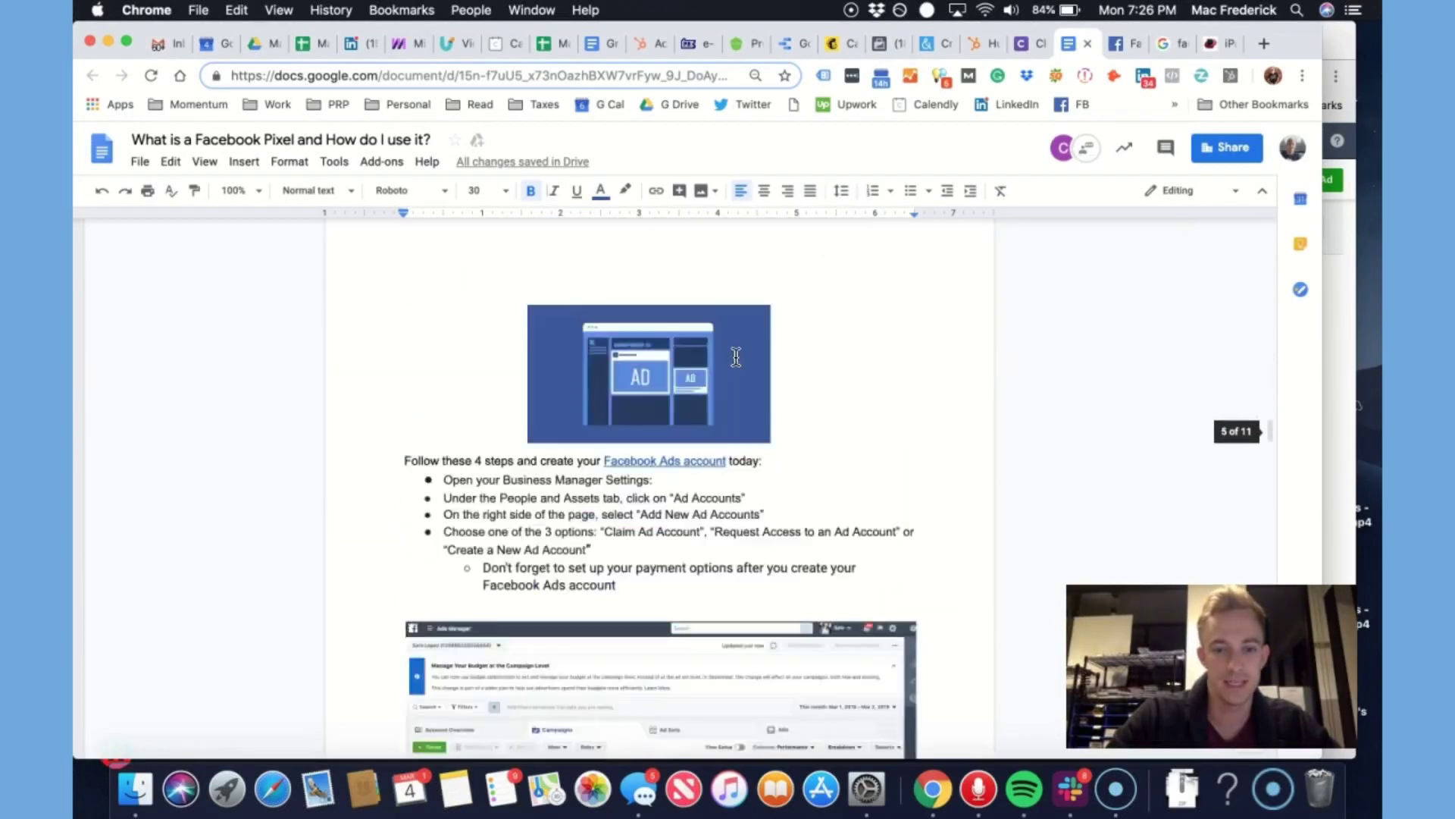
scroll(736, 356, "up", 10)
scroll(735, 356, "down", 15)
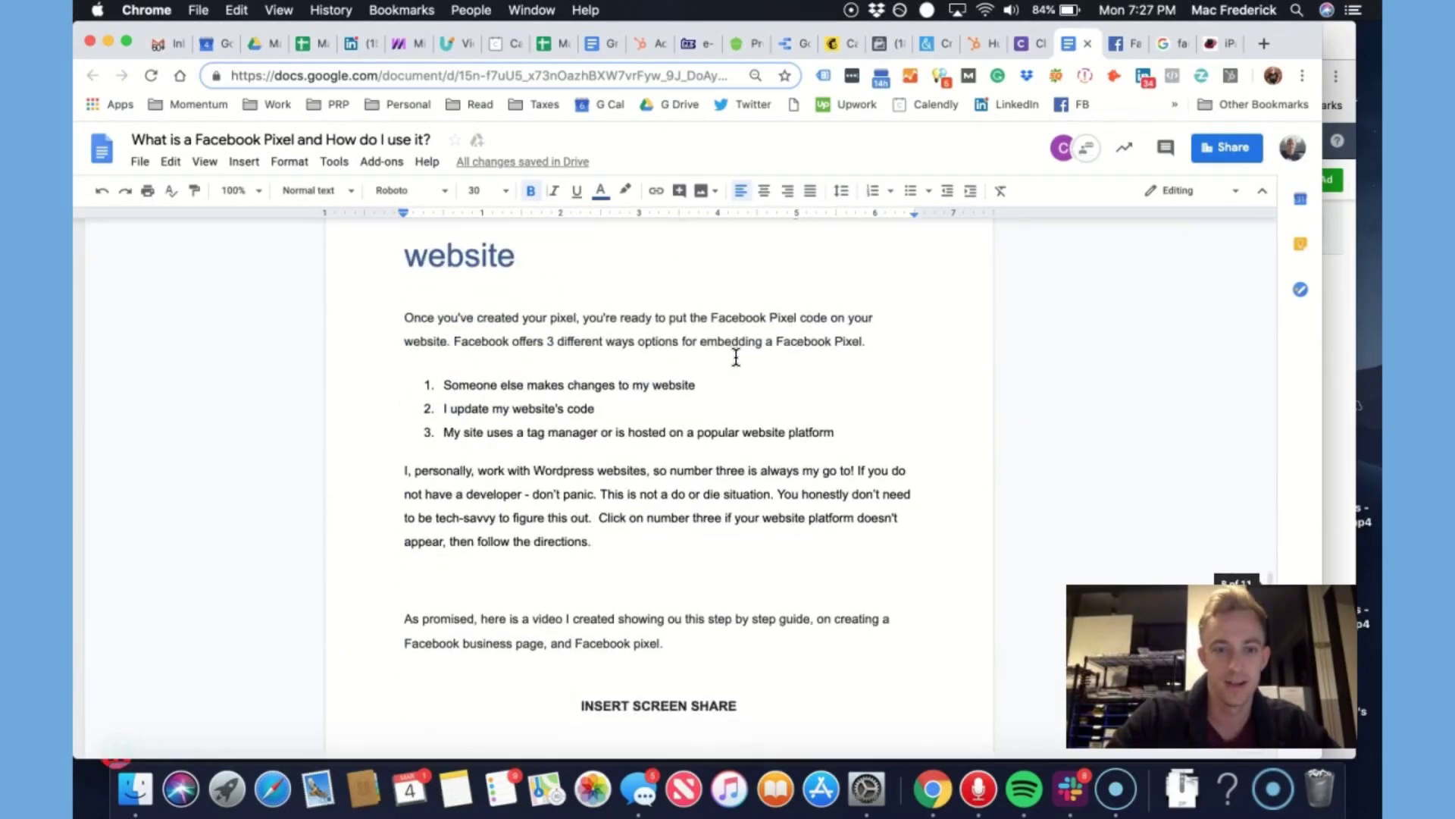
scroll(735, 356, "up", 2)
scroll(736, 356, "down", 6)
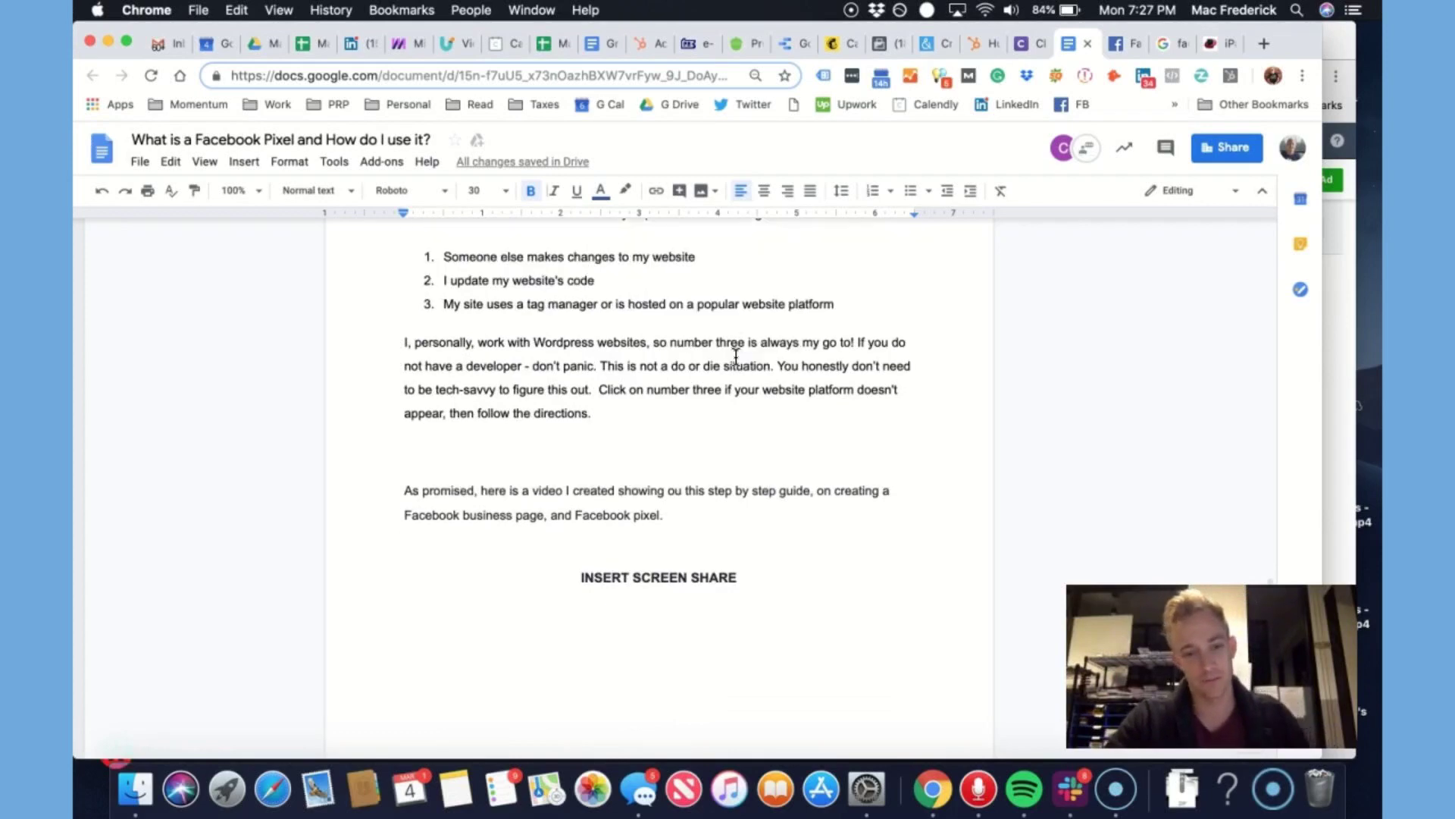
scroll(736, 356, "down", 15)
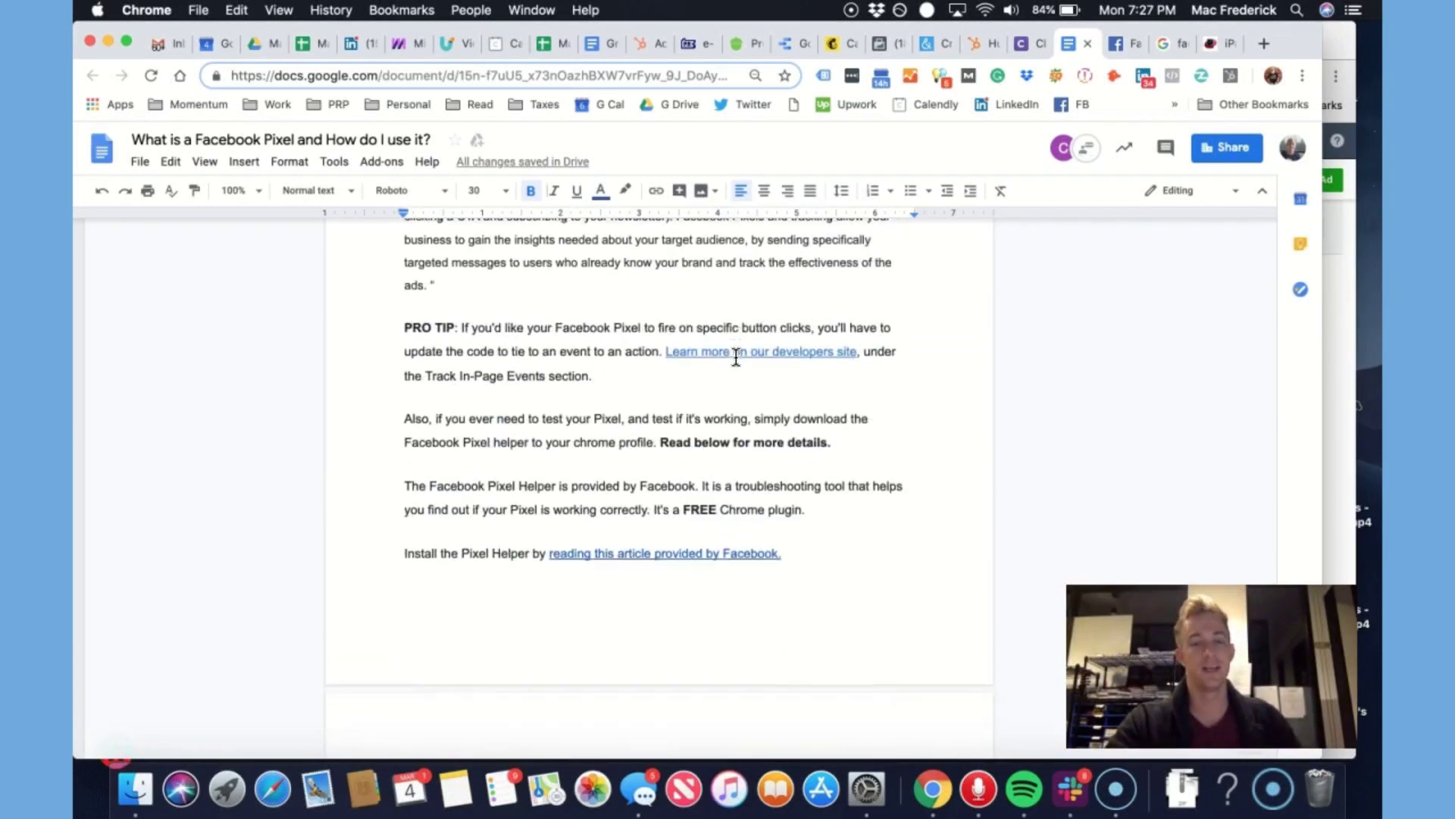
scroll(736, 356, "down", 1)
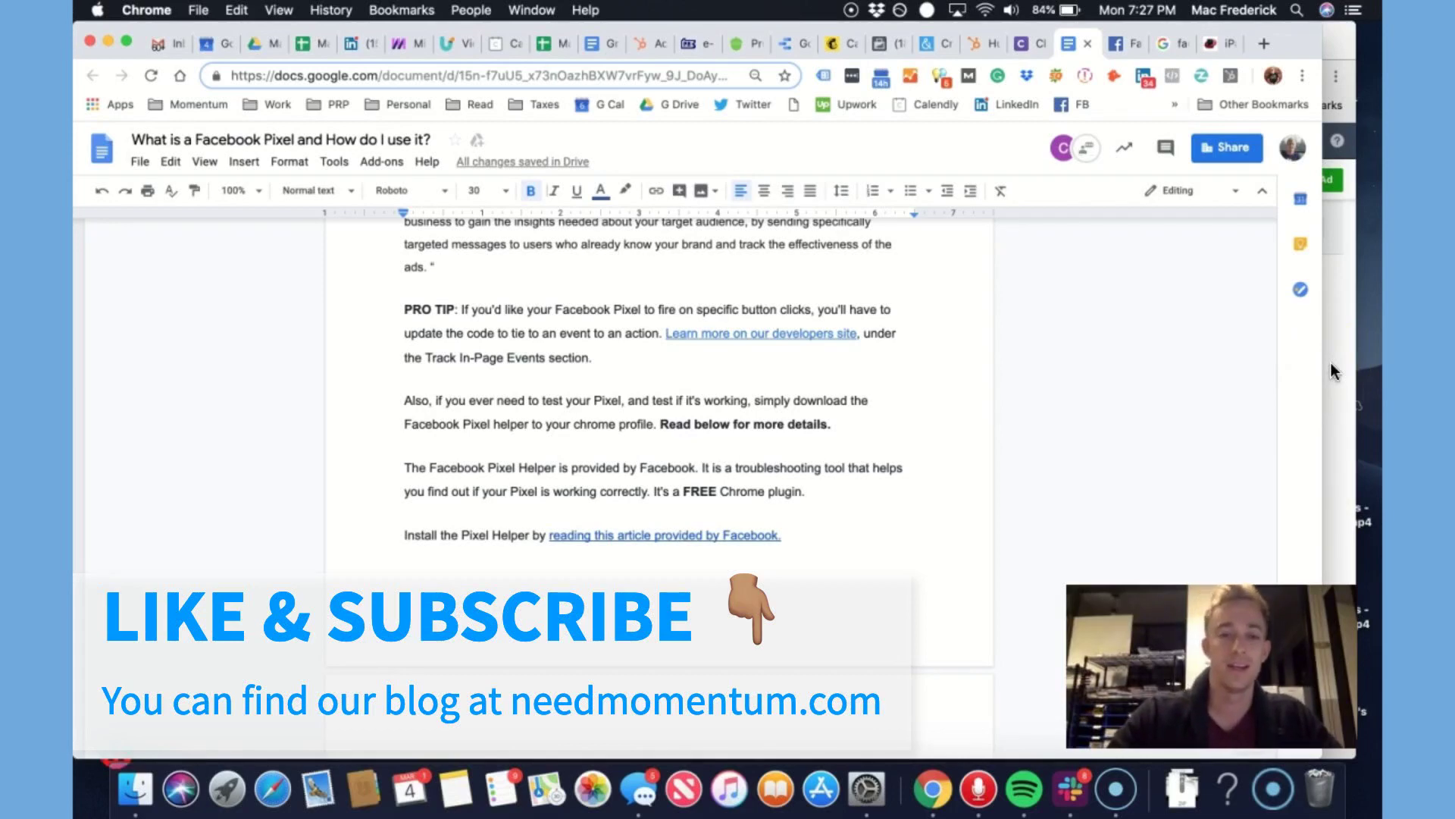
left_click(1332, 365)
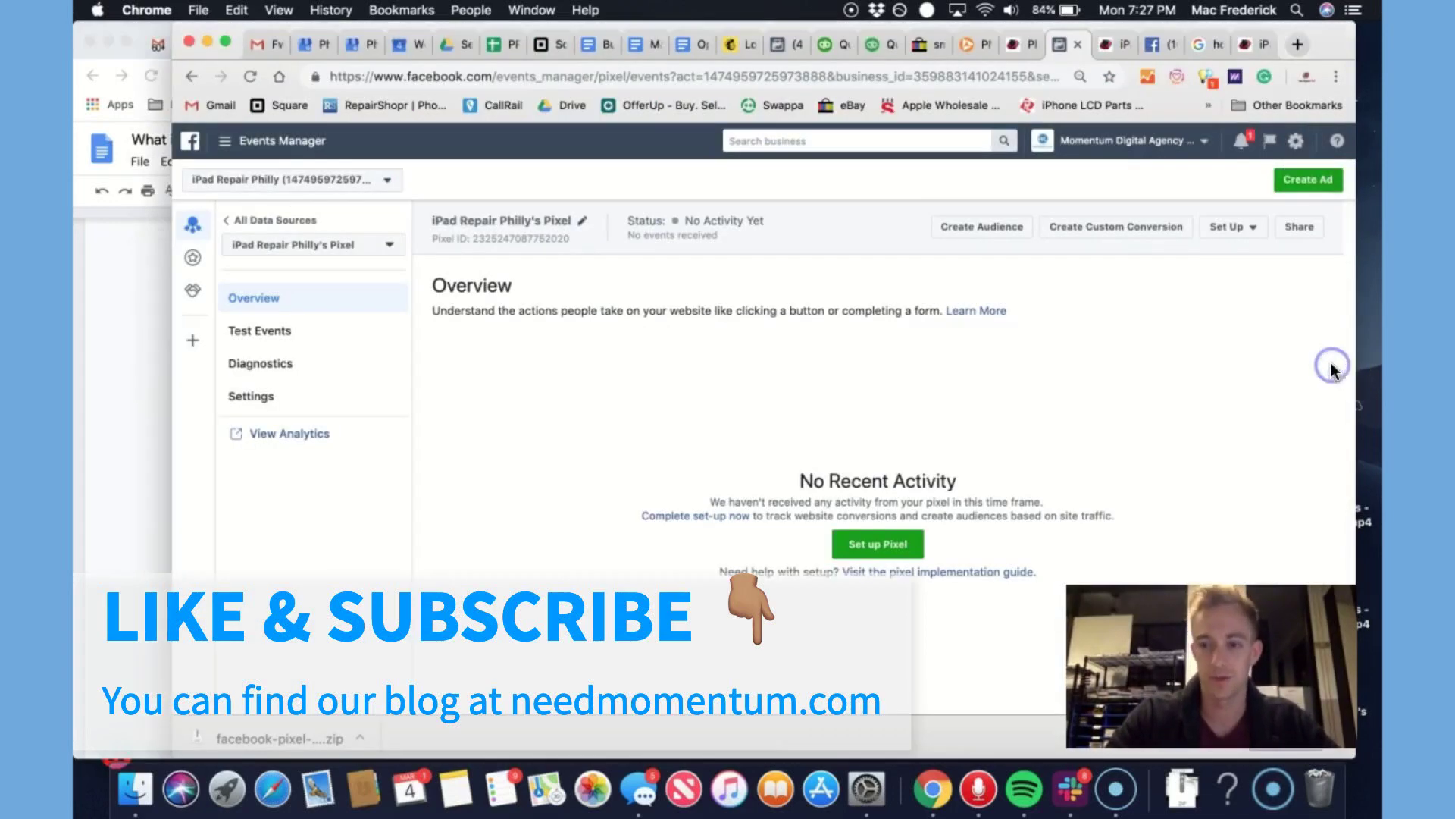